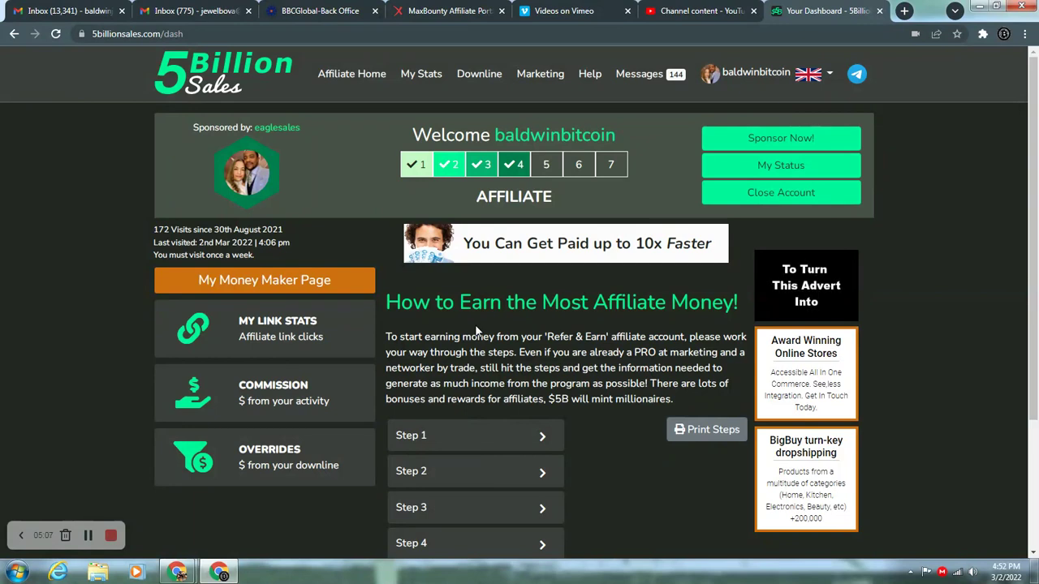
Open the My Money Maker page, highlight the Commission Earned amount and review the account status and earnings rows
click(316, 280)
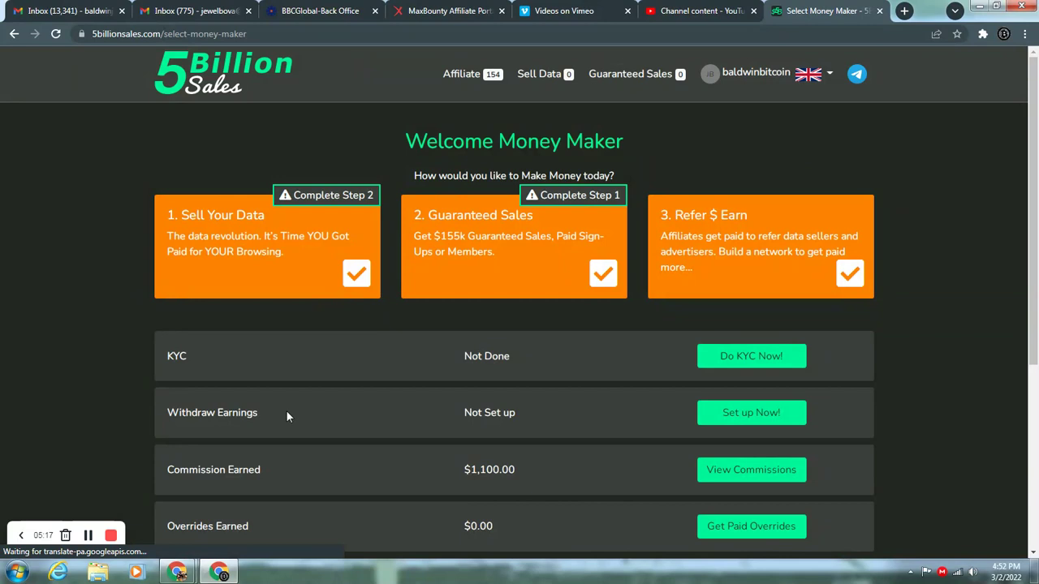
scroll(283, 409, down, 2)
scroll(283, 413, up, 2)
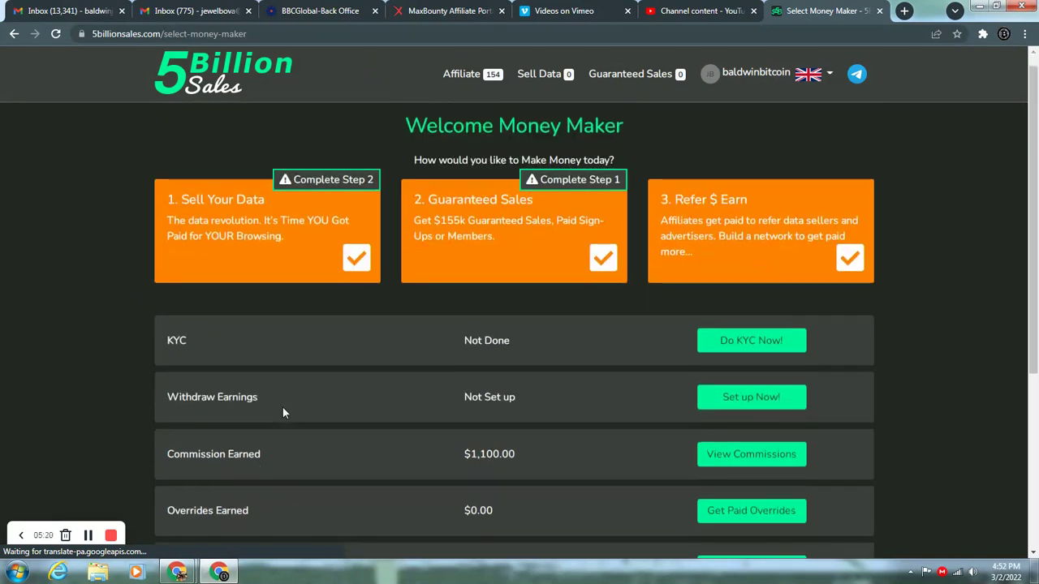
scroll(284, 409, down, 1)
drag(469, 404, 523, 403)
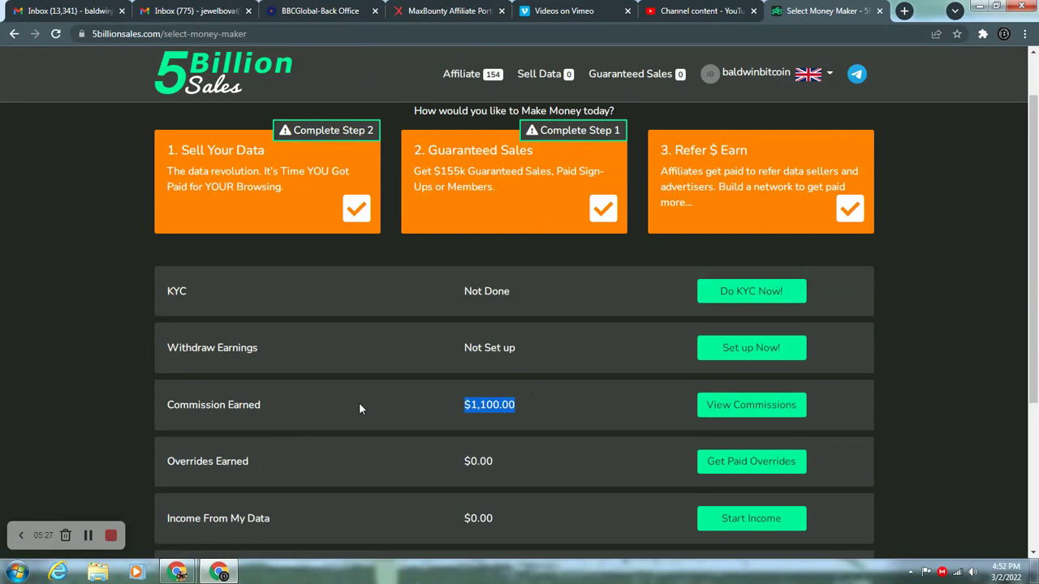
scroll(359, 409, up, 1)
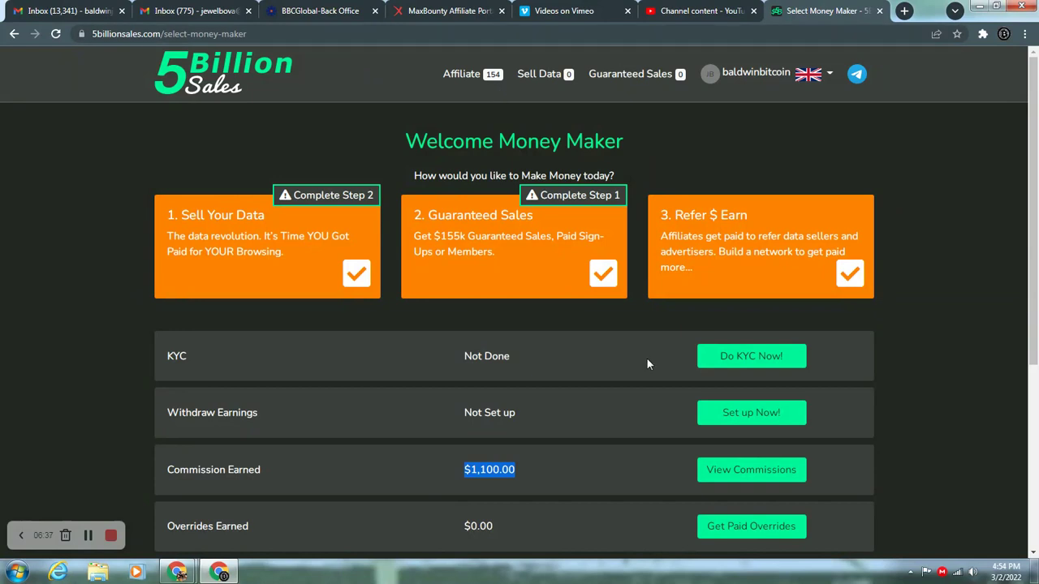
scroll(641, 366, down, 3)
scroll(640, 355, up, 2)
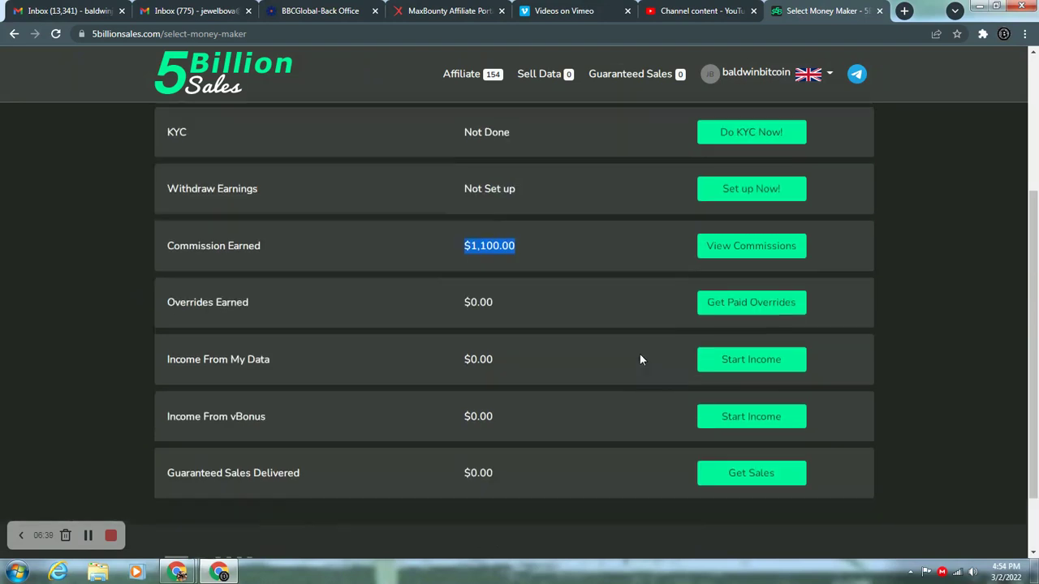
scroll(635, 347, up, 2)
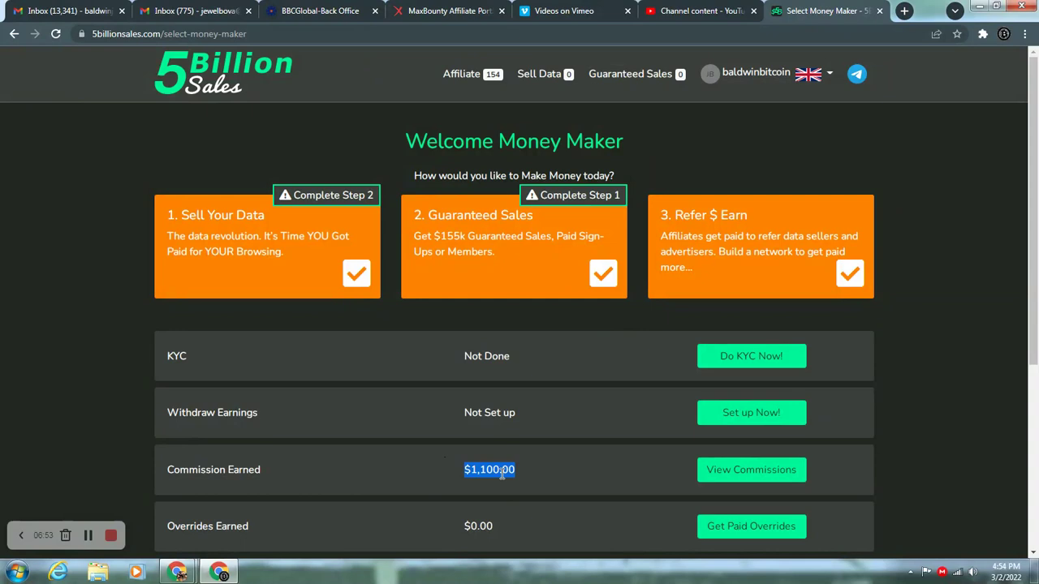
Open the Sell Your Data dashboard and view the My Data Profile form
click(218, 248)
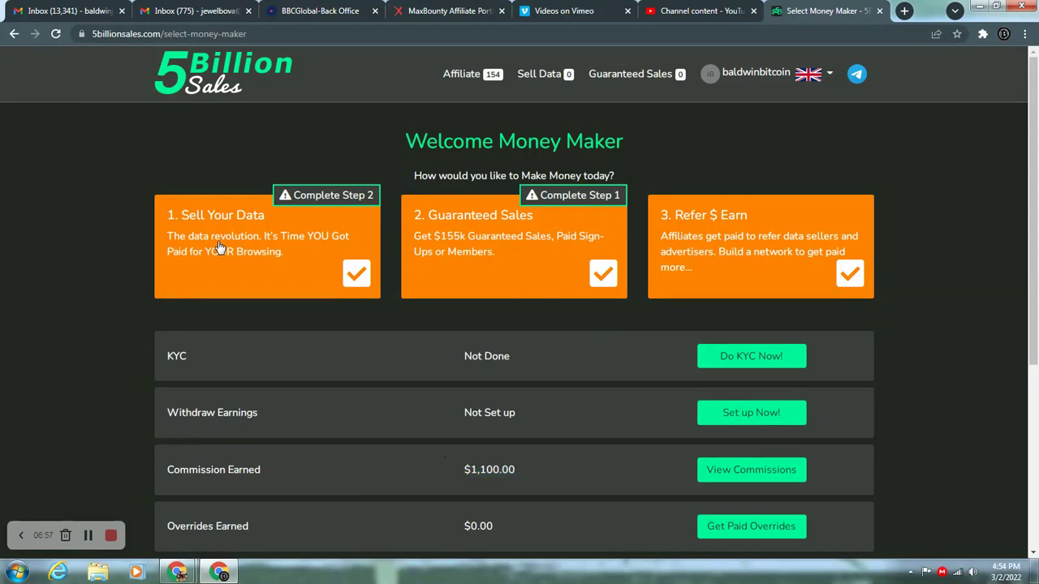
click(218, 248)
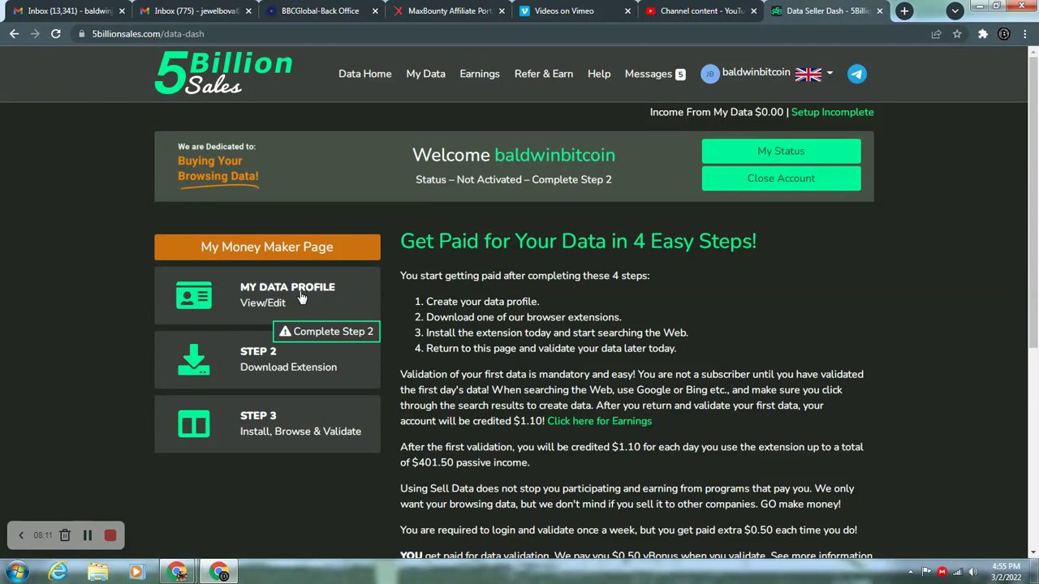
click(301, 297)
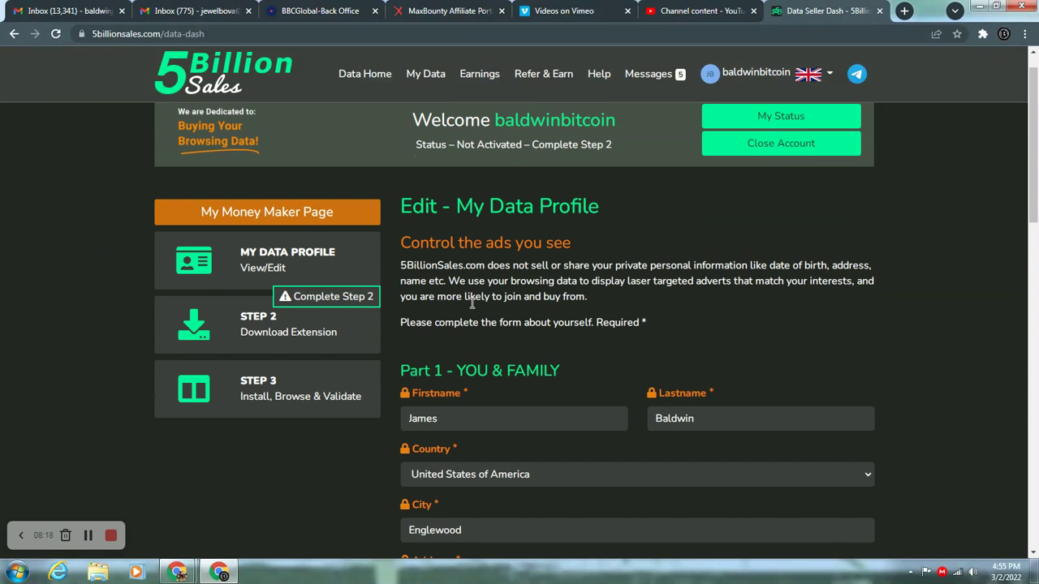
Open Step 2, Download Extension, and expand the Chrome for Windows installation instructions
click(328, 355)
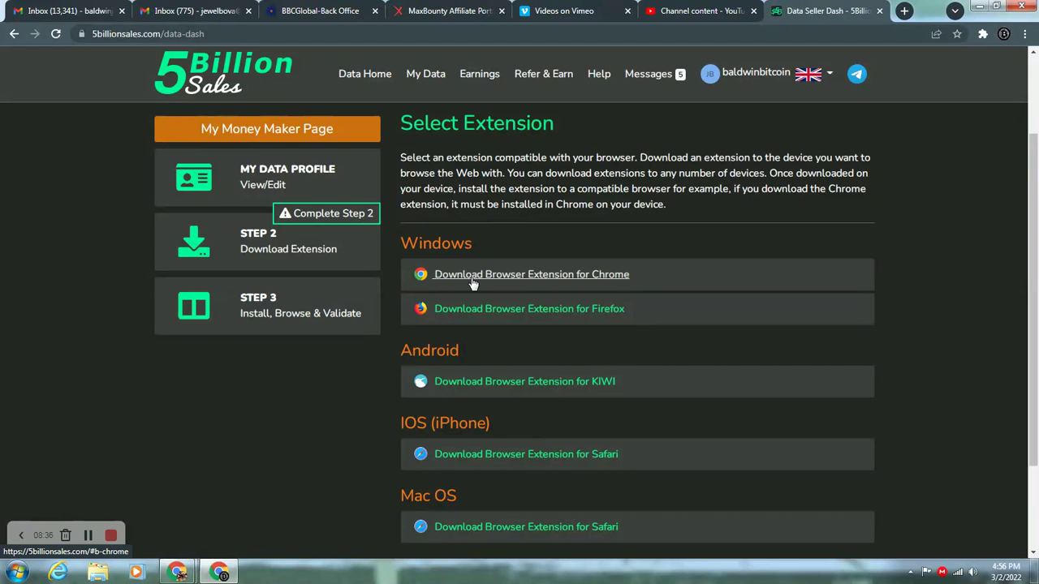
scroll(472, 280, down, 2)
scroll(472, 280, up, 2)
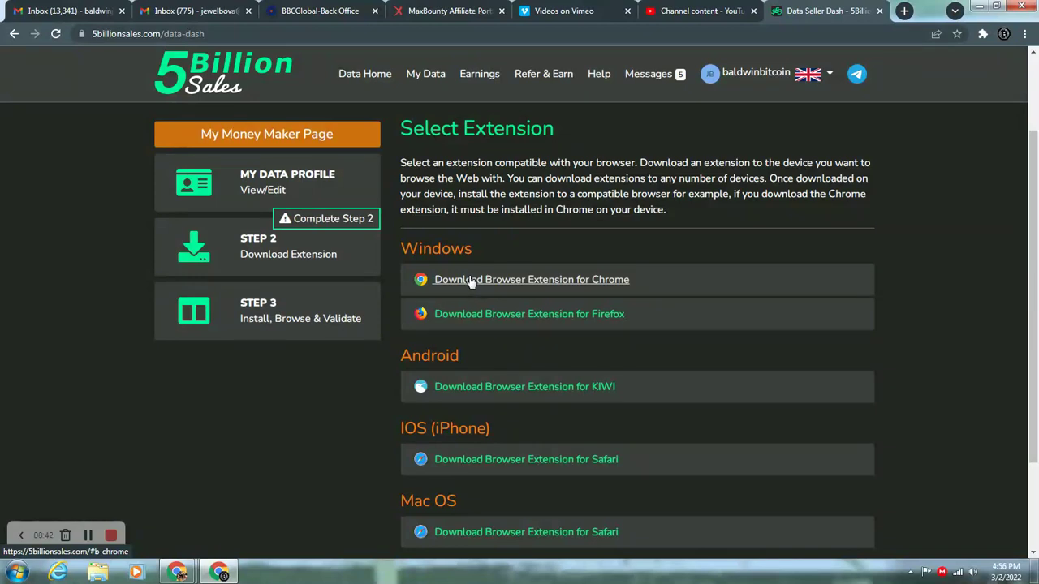
click(471, 281)
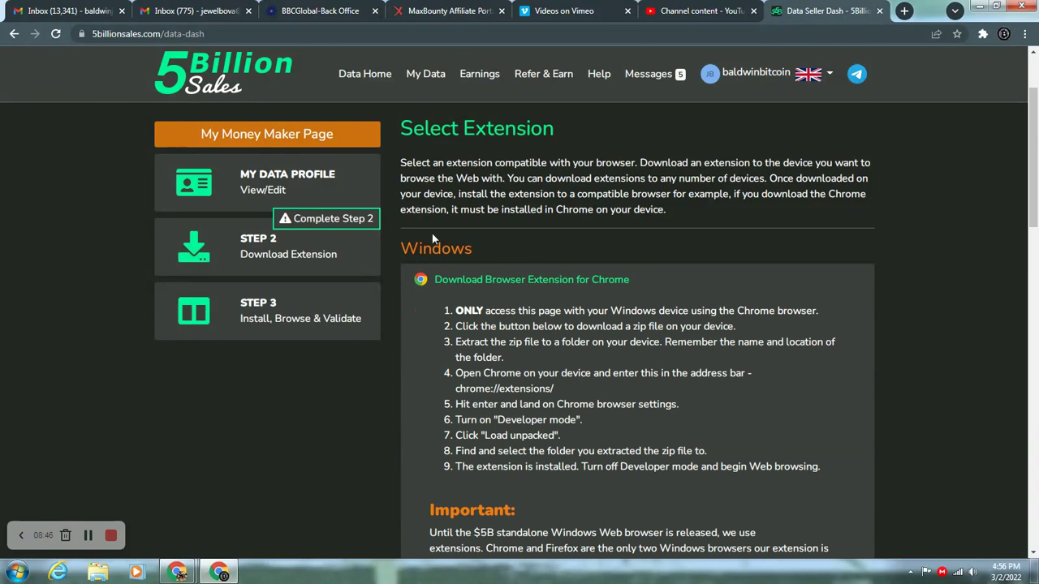
Return to the Sell Your Data dashboard and highlight "validate your data later today" and the 1.10 credit for the first validation
click(12, 35)
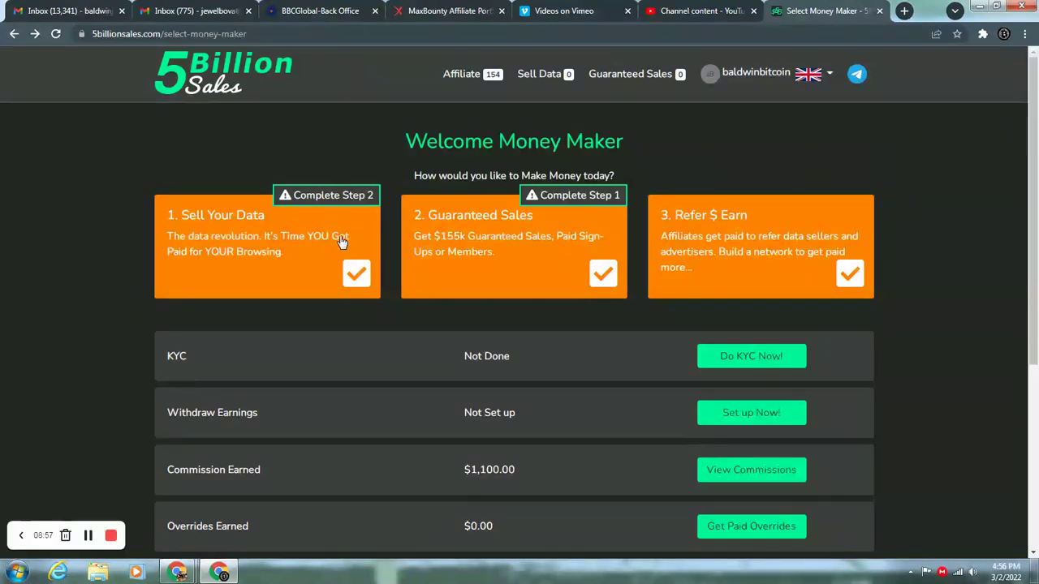
click(341, 239)
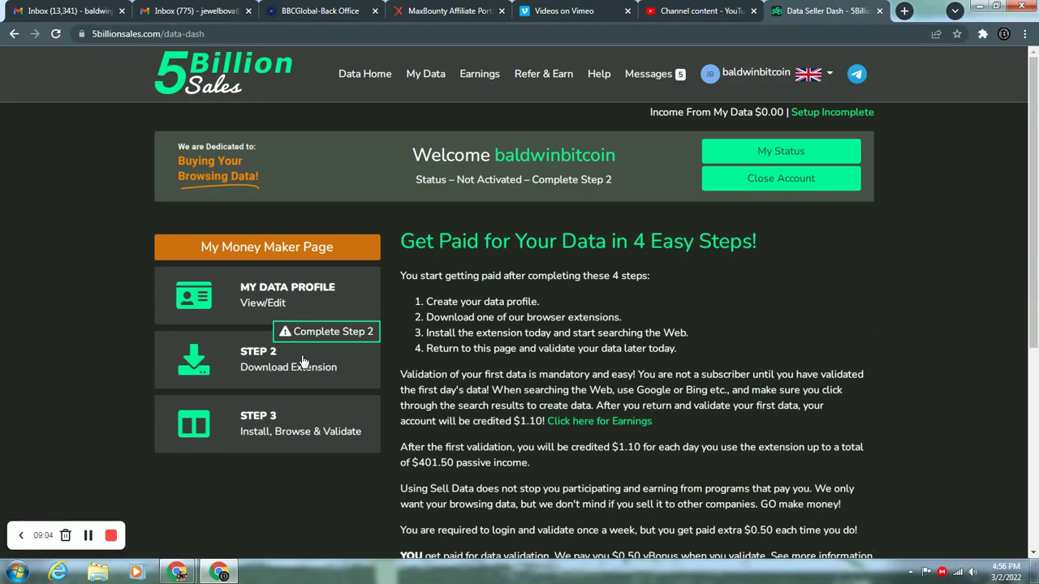
scroll(622, 348, down, 3)
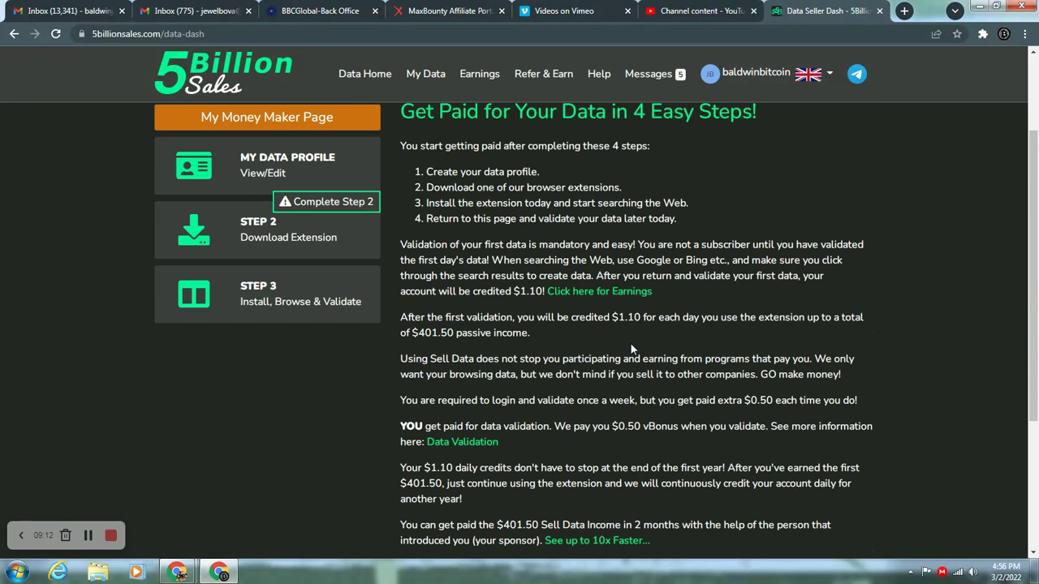
scroll(641, 347, up, 1)
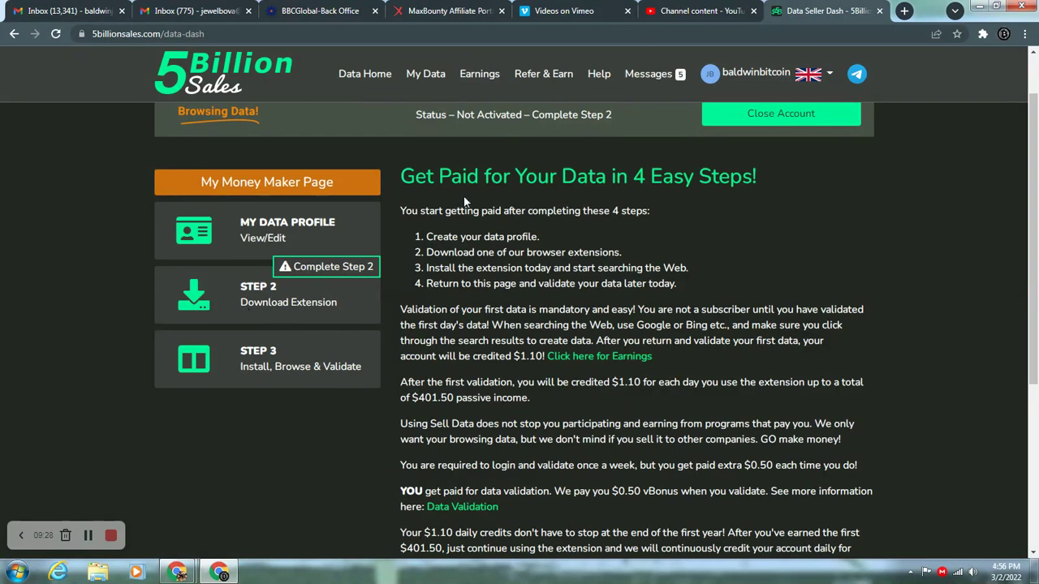
scroll(658, 191, down, 1)
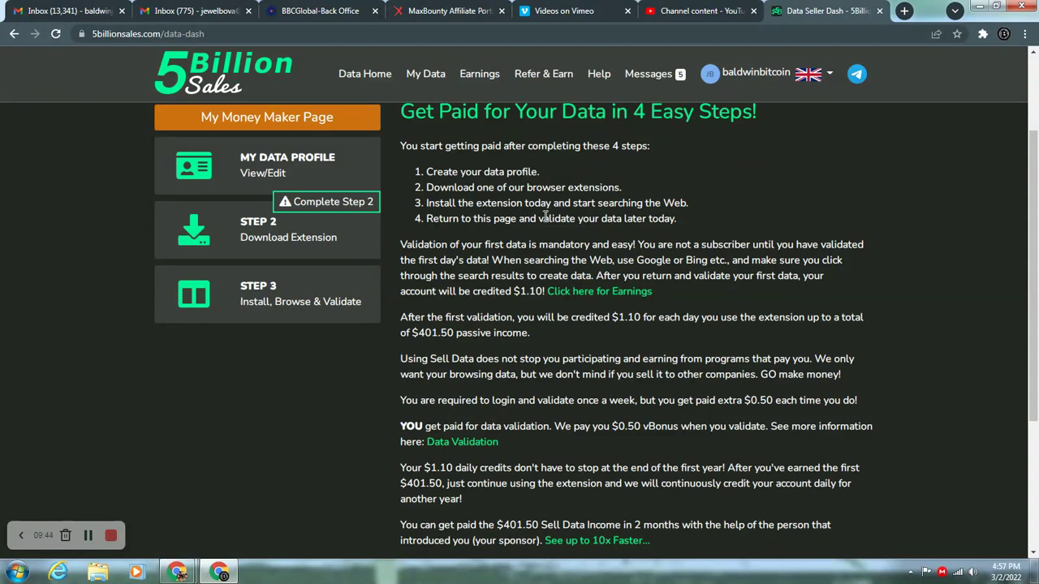
drag(539, 220, 673, 220)
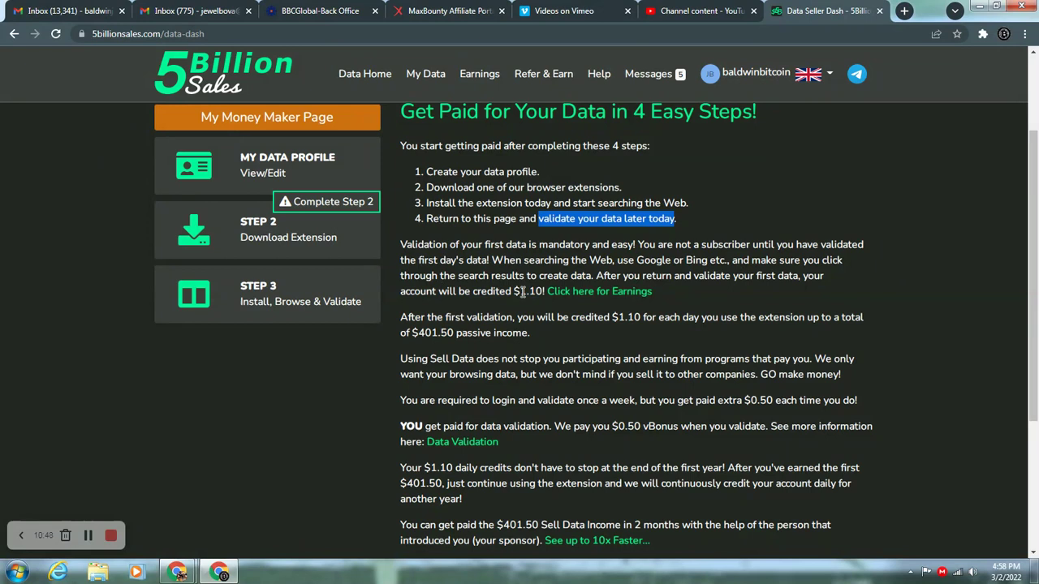
mouse_move(519, 294)
mouse_down()
mouse_move(545, 294)
mouse_move(535, 296)
mouse_up()
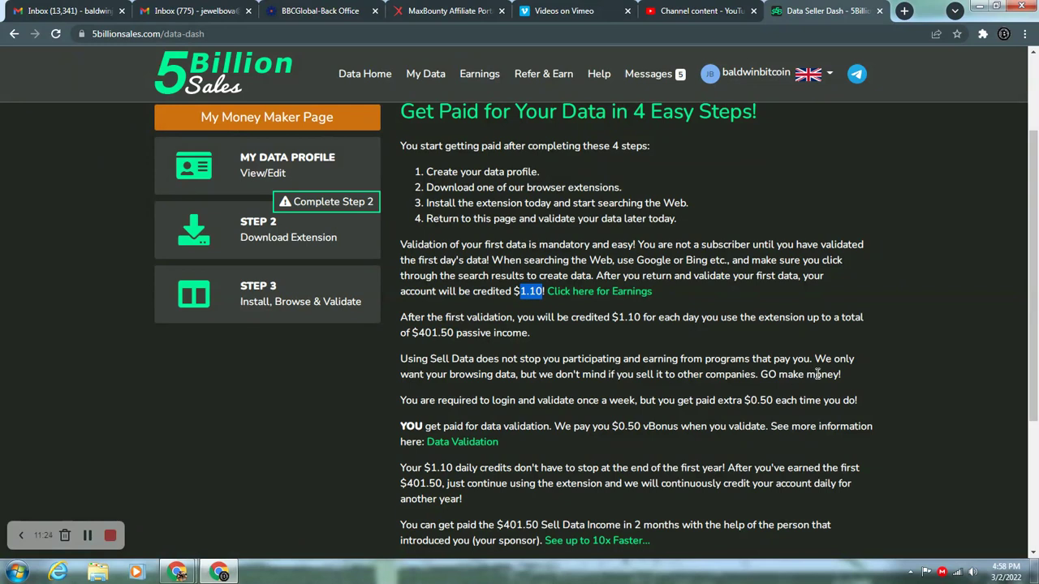
Highlight the terms on browsing data, validating once a week and the $0.50 vBonus in the data income explanation
drag(450, 374, 516, 374)
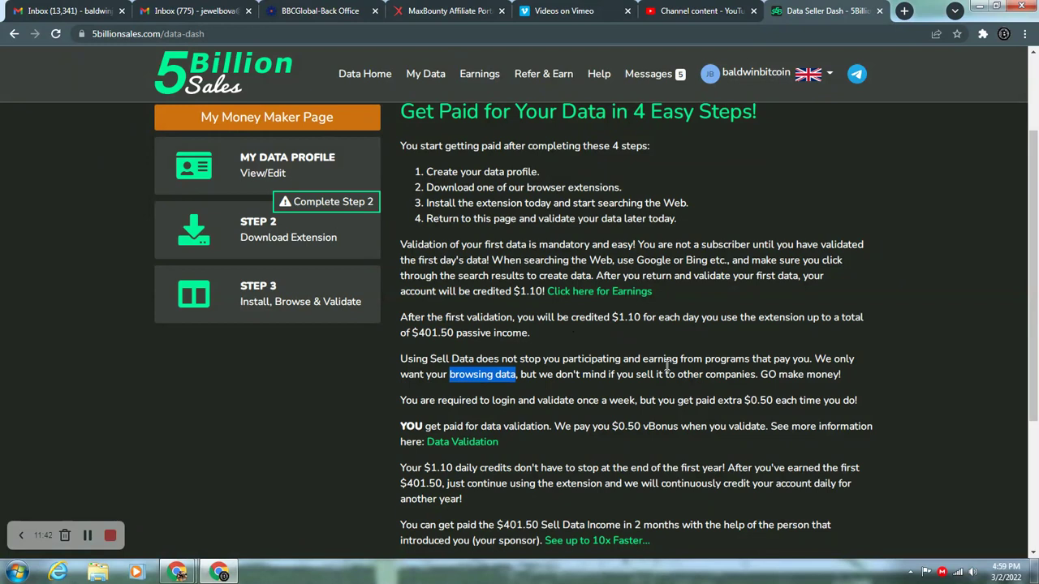
scroll(666, 365, down, 1)
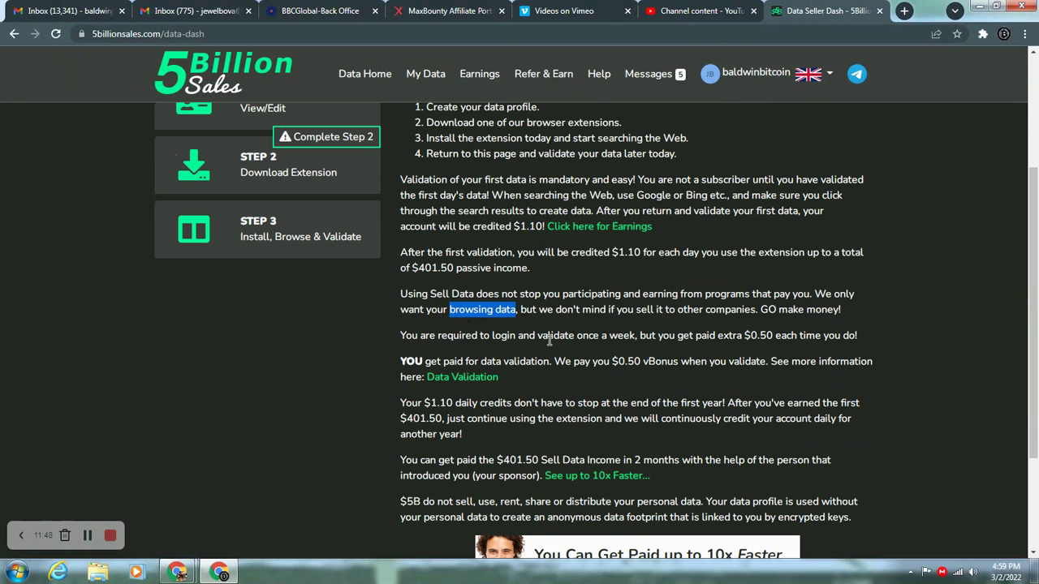
drag(577, 335, 636, 339)
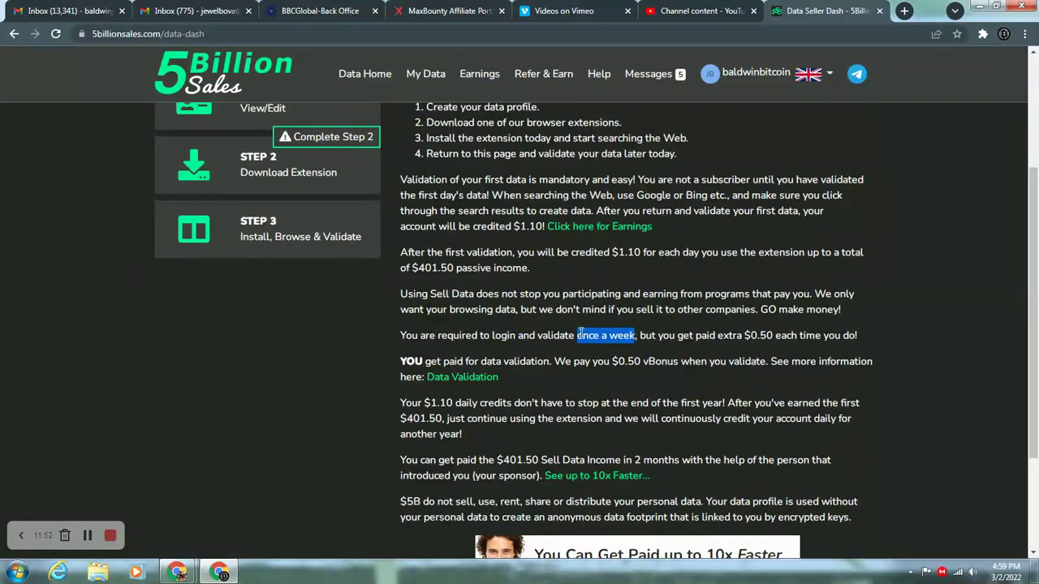
drag(746, 335, 859, 337)
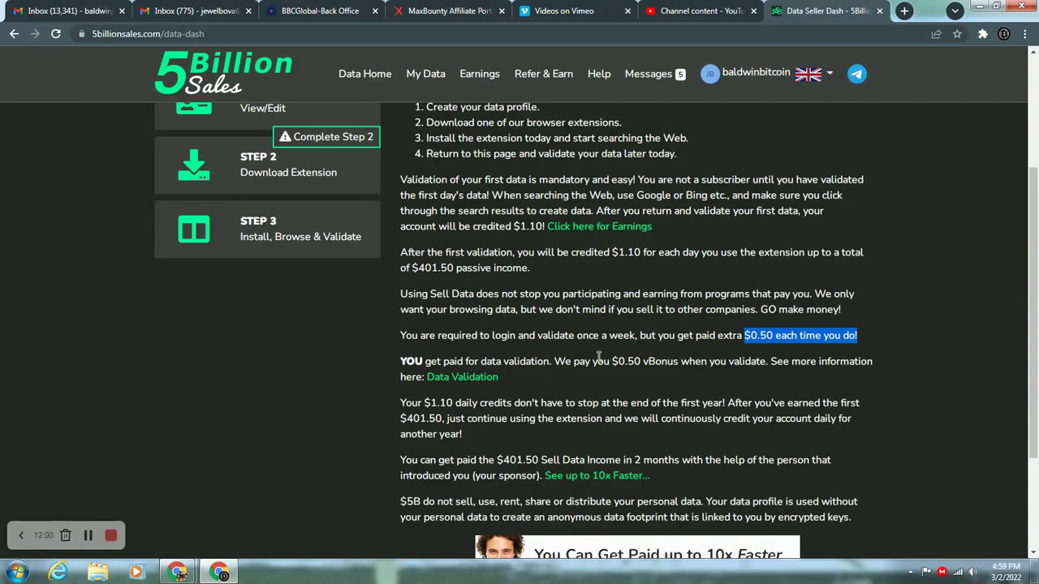
drag(611, 361, 680, 364)
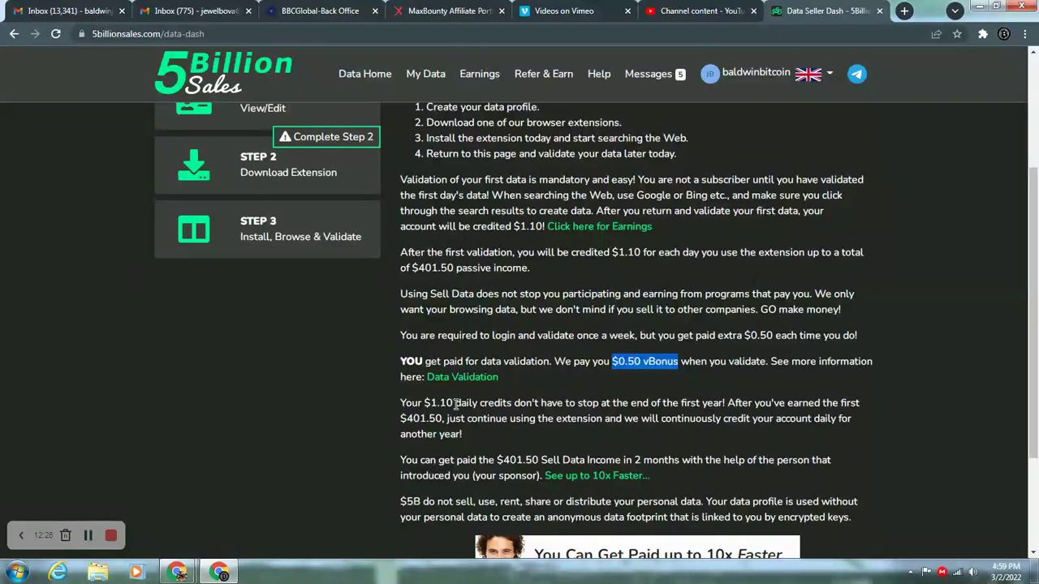
Highlight the 401.50 Sell Data Income and its 2-month payout period, and review the rest of the dashboard text
scroll(454, 404, down, 1)
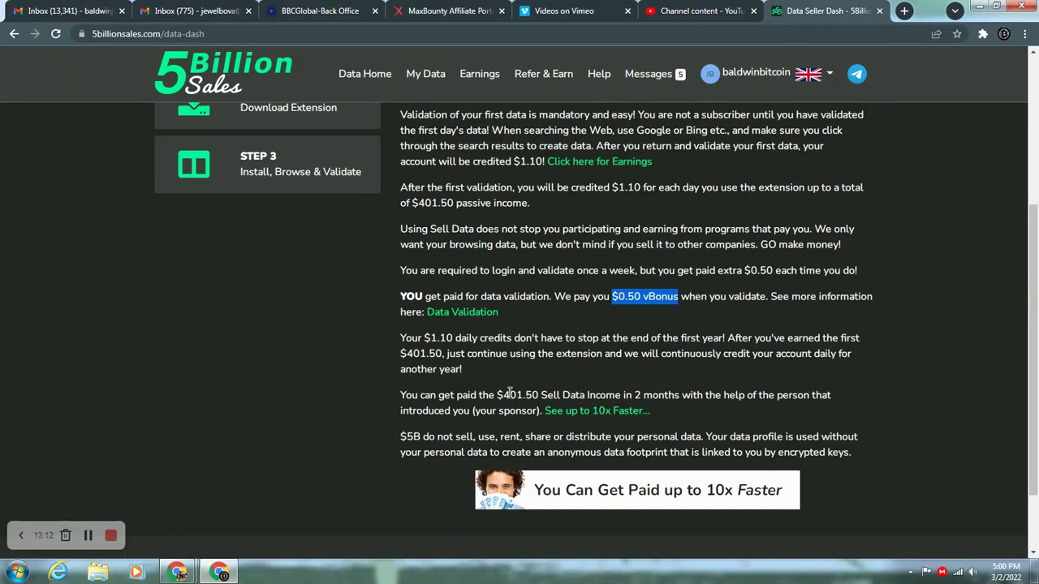
drag(500, 396, 544, 398)
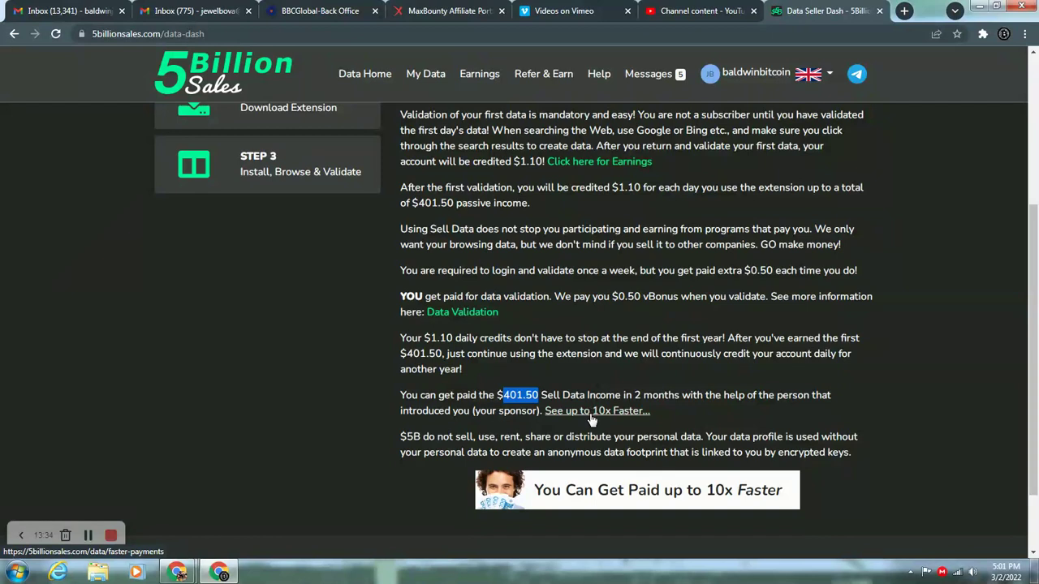
click(637, 394)
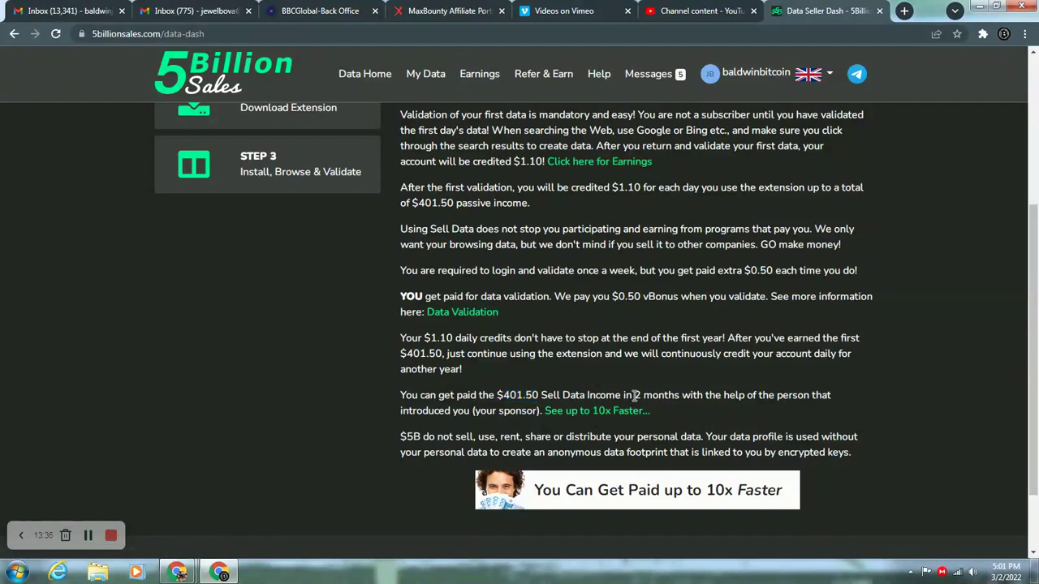
double_click(637, 395)
scroll(334, 340, up, 3)
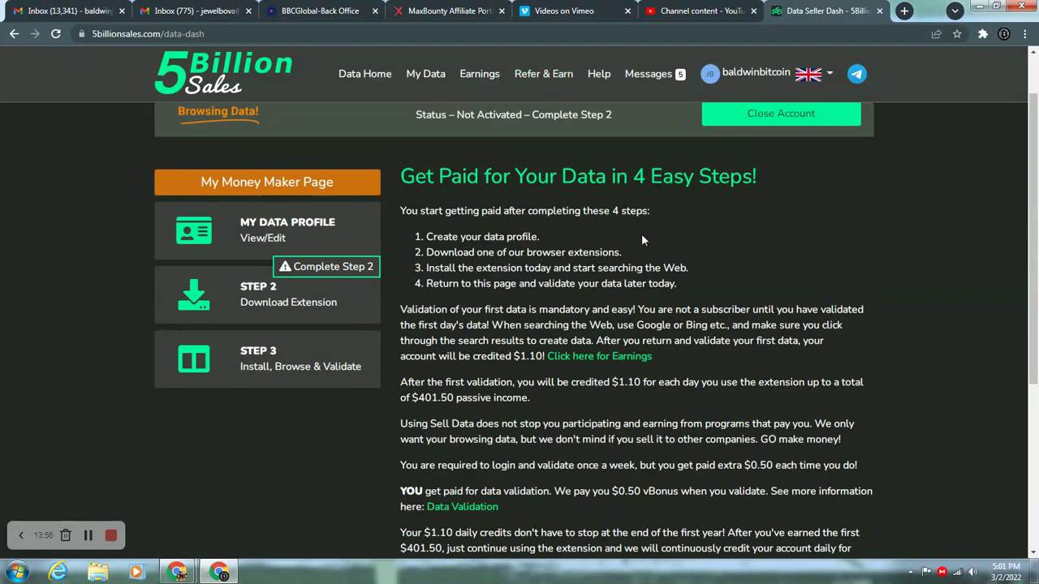
scroll(647, 245, down, 3)
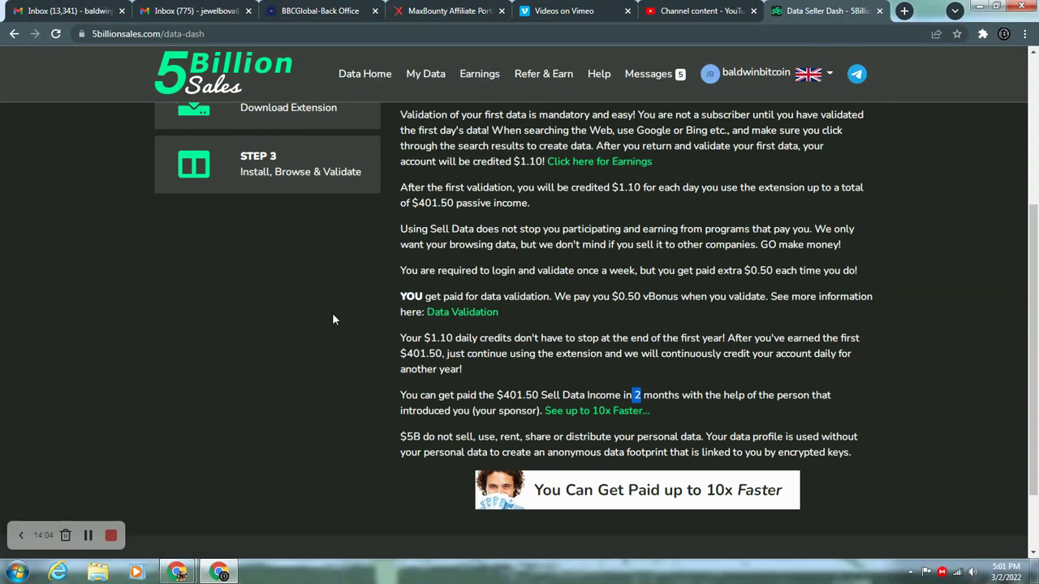
scroll(405, 456, down, 2)
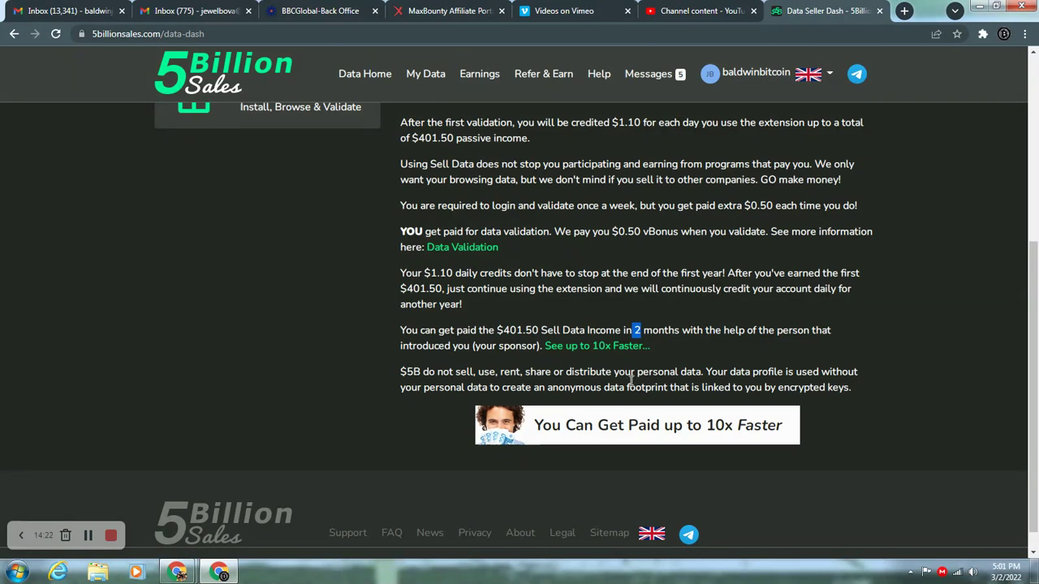
scroll(572, 383, up, 1)
scroll(572, 383, up, 2)
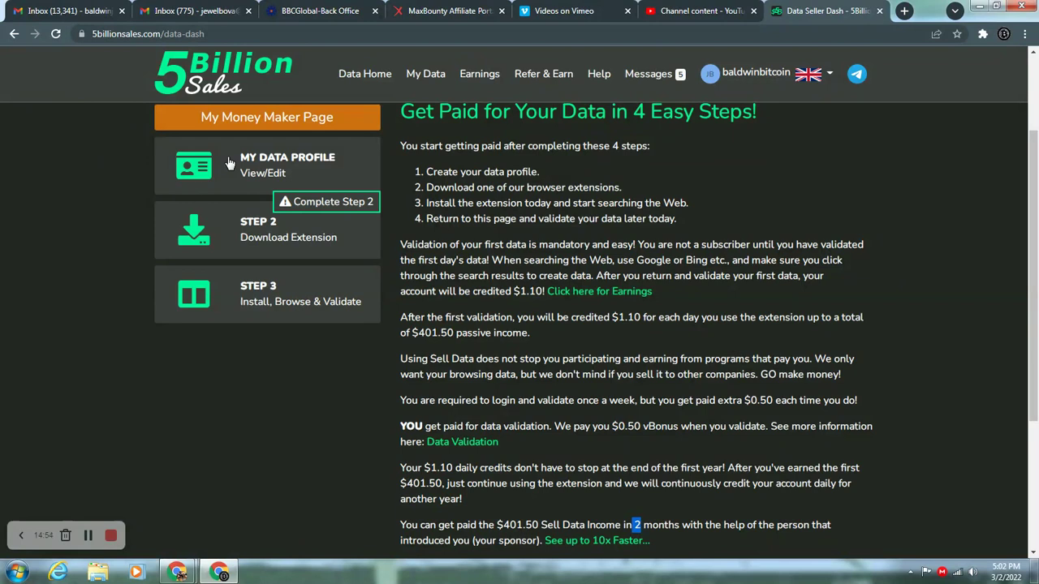
Reopen the extension download step and read through the Chrome extension's installation instructions for Windows
click(255, 232)
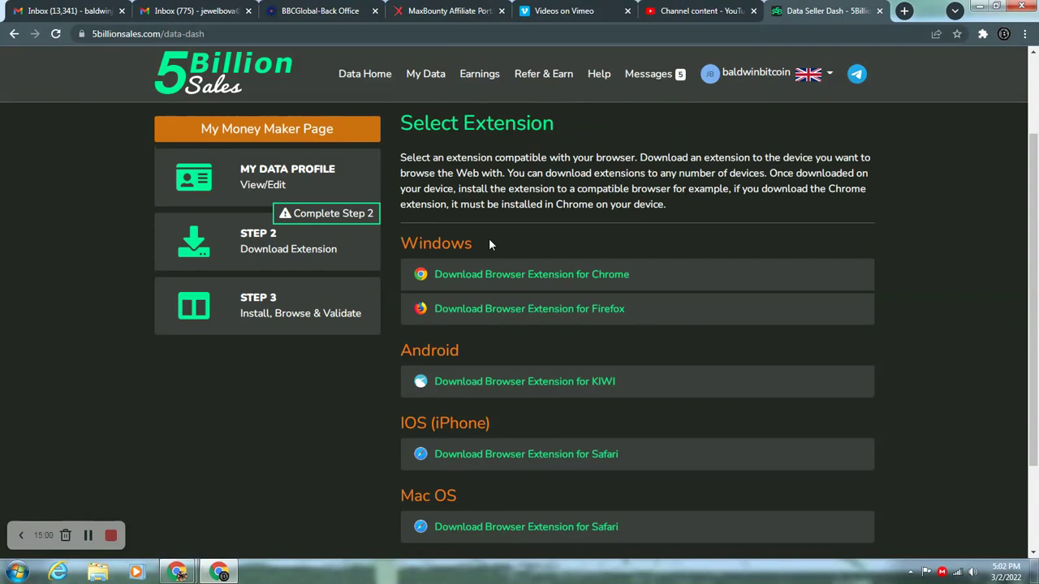
scroll(491, 243, down, 1)
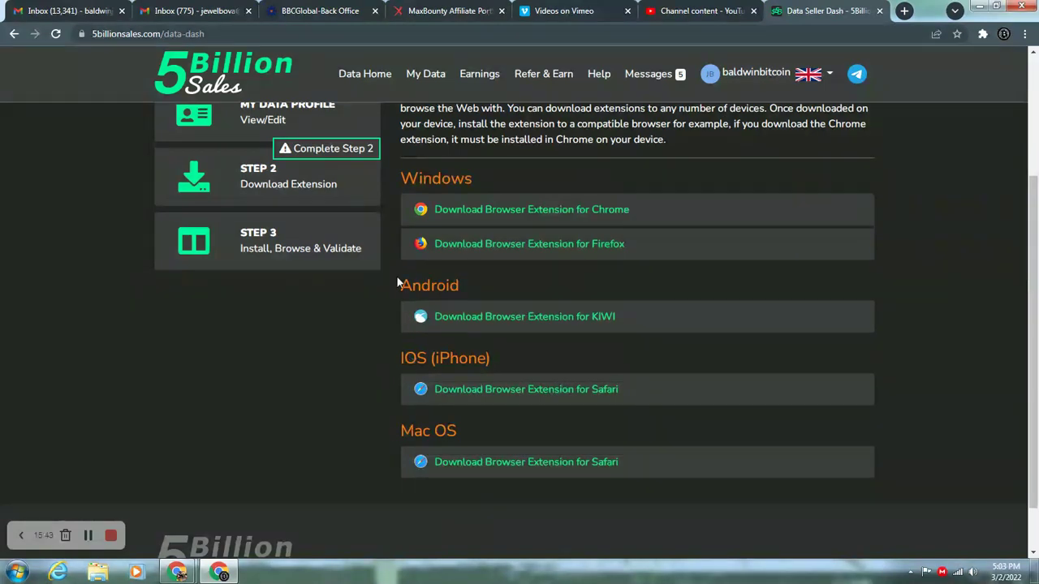
click(471, 211)
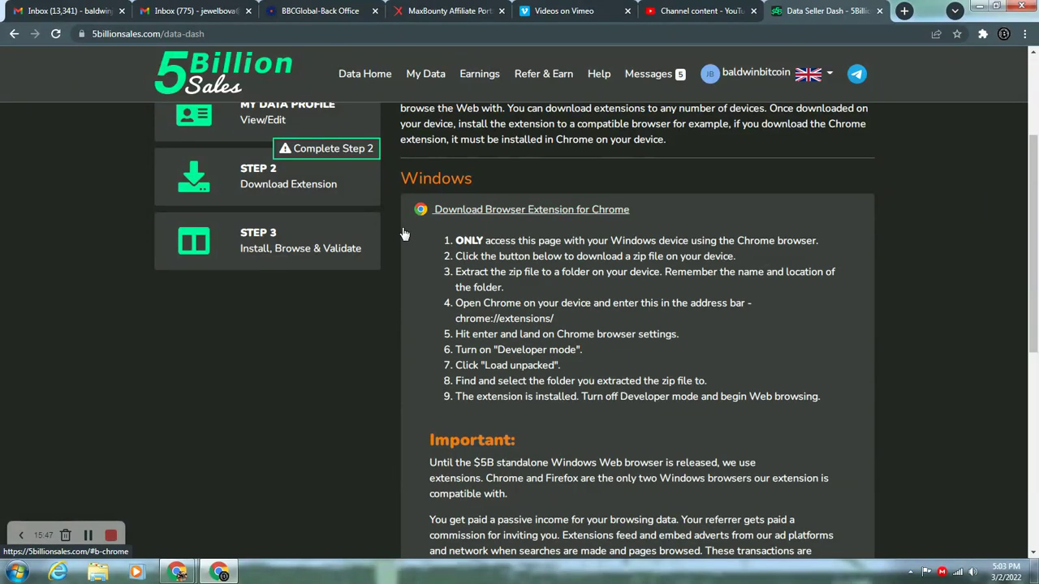
scroll(457, 286, down, 1)
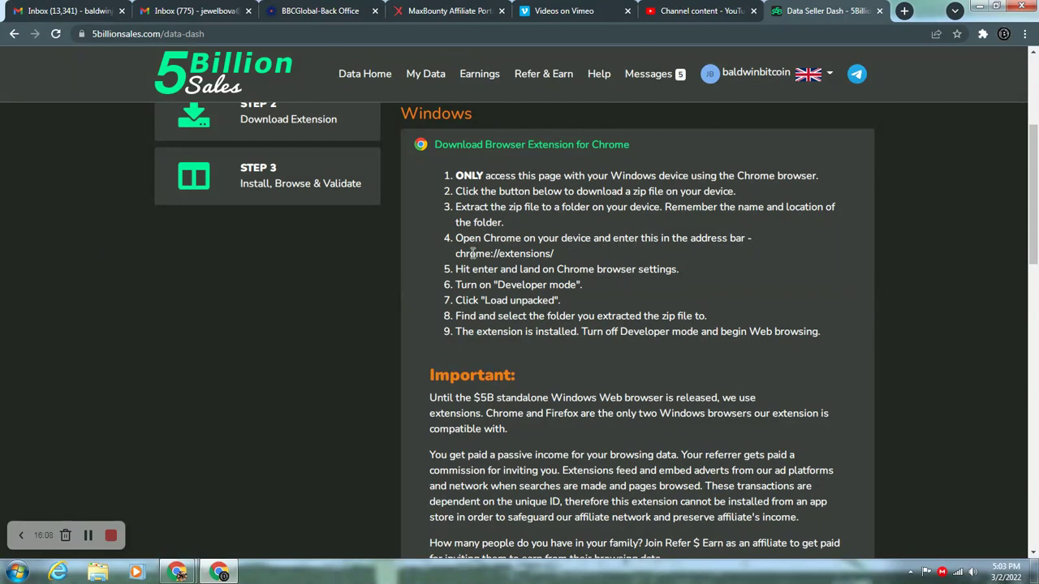
Copy the chrome://extensions/ address from the Windows installation instructions
drag(456, 253, 524, 249)
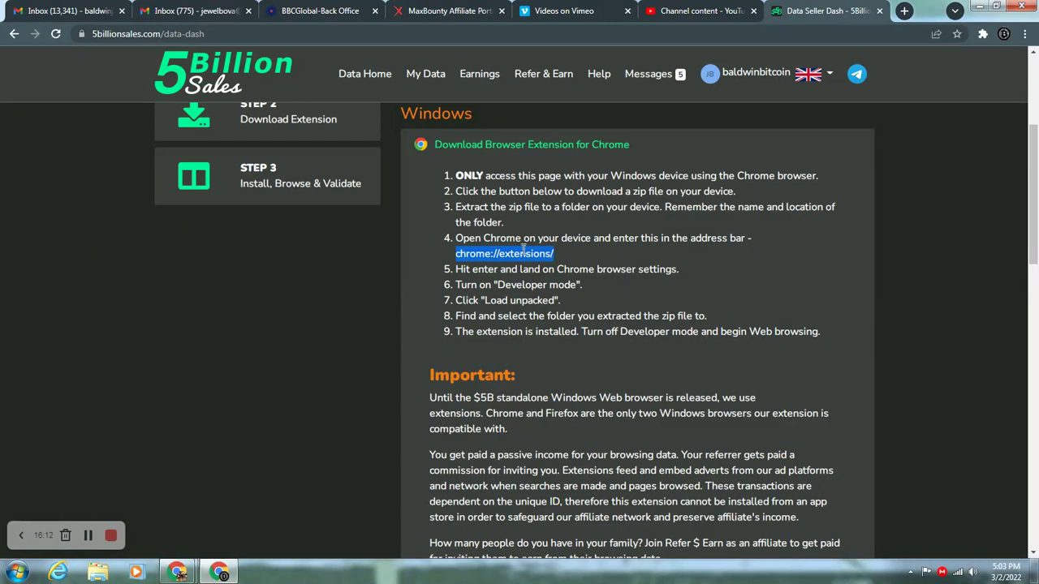
right_click(525, 254)
click(547, 261)
Find the extension installation video below the instructions and play it
scroll(430, 302, up, 1)
scroll(432, 301, down, 4)
scroll(434, 301, down, 7)
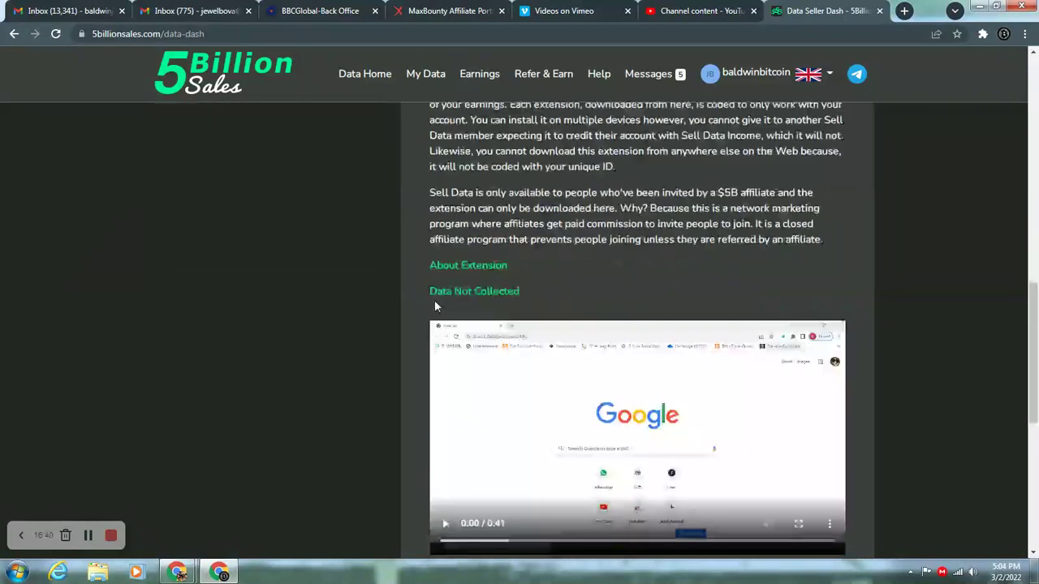
scroll(430, 311, up, 1)
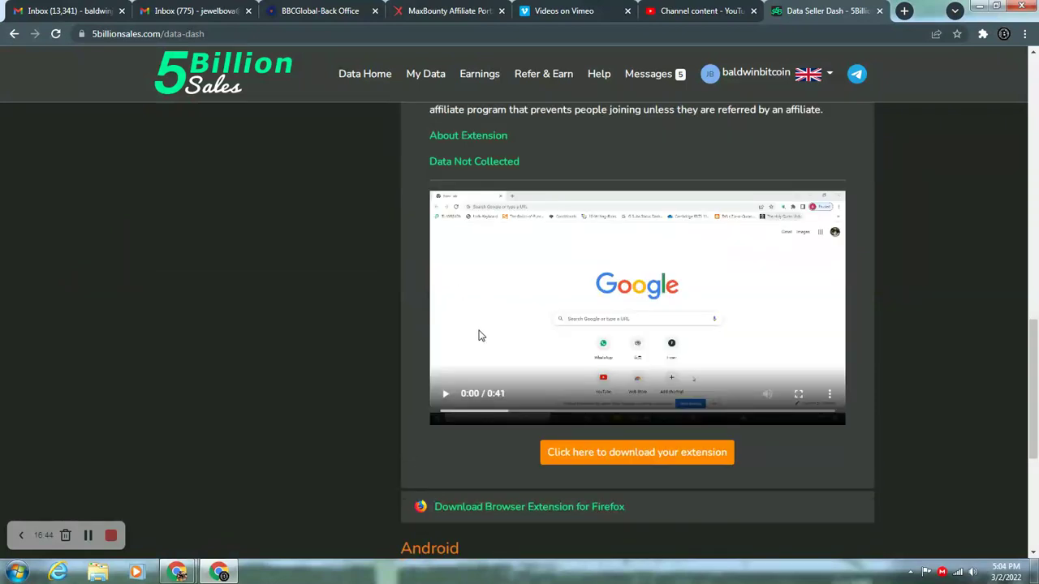
scroll(479, 336, up, 2)
scroll(477, 327, down, 1)
scroll(485, 333, down, 1)
click(439, 393)
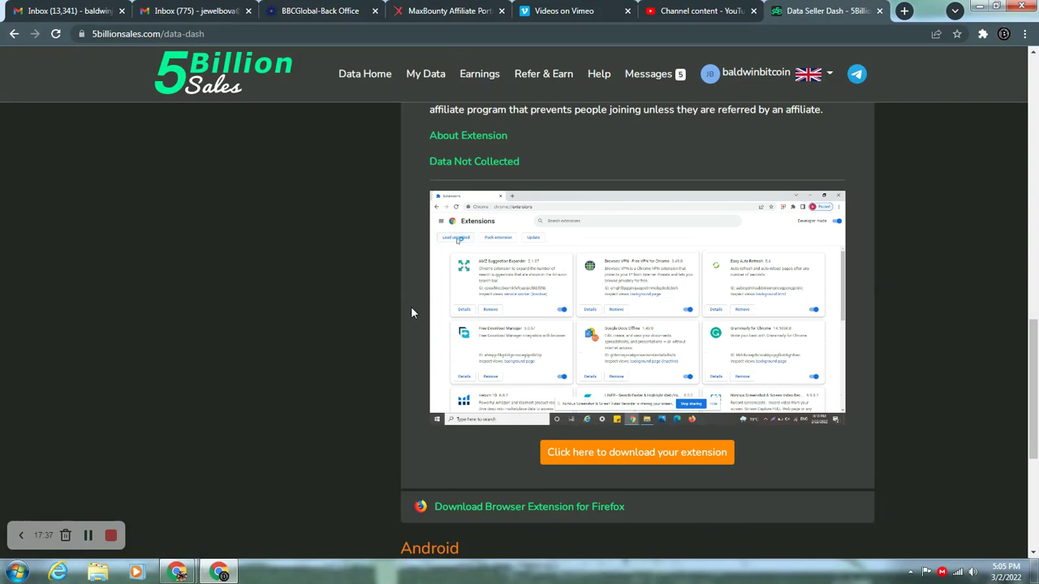
click(88, 536)
click(87, 535)
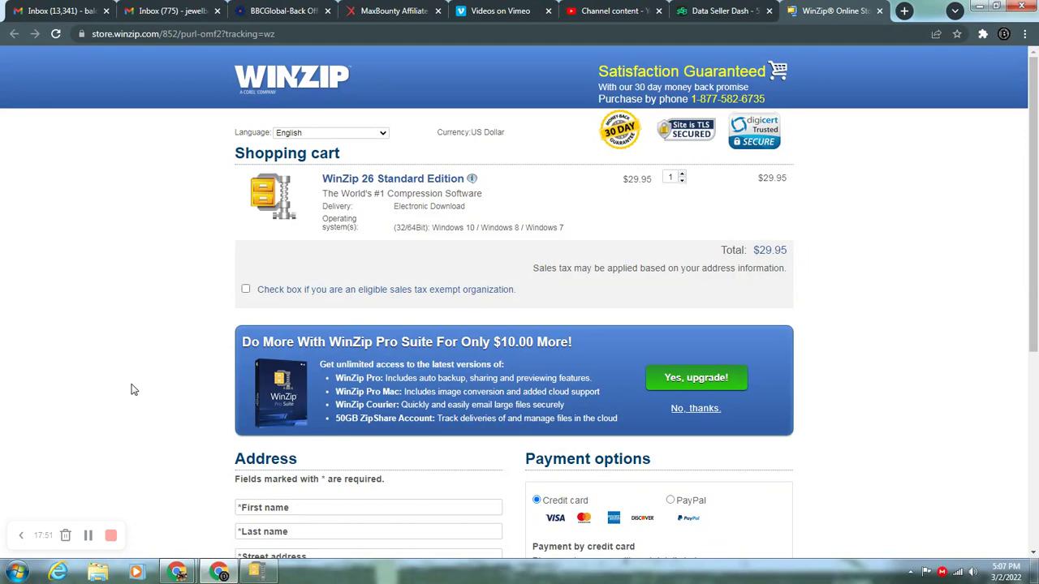
click(89, 538)
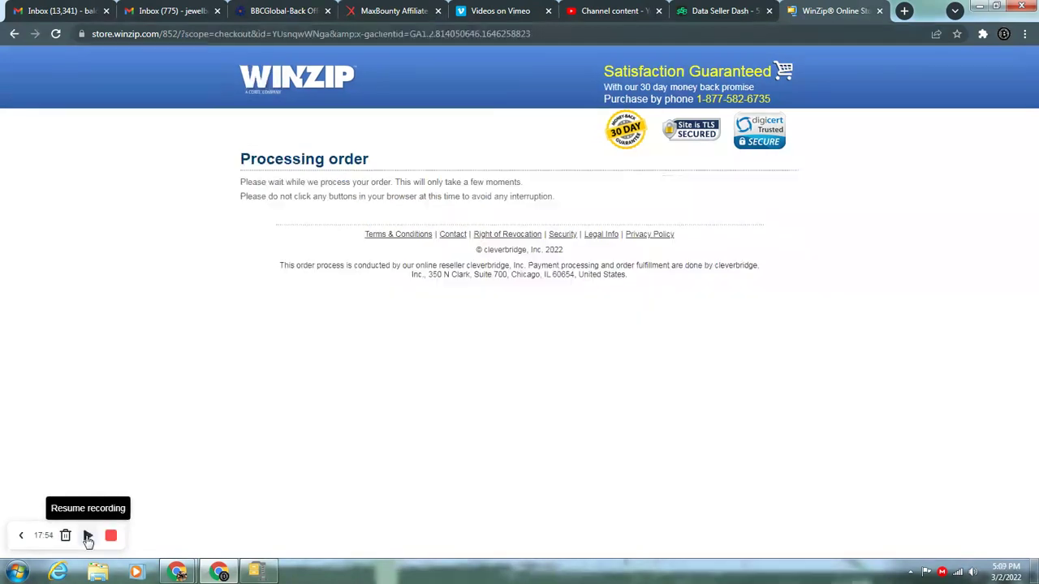
click(87, 537)
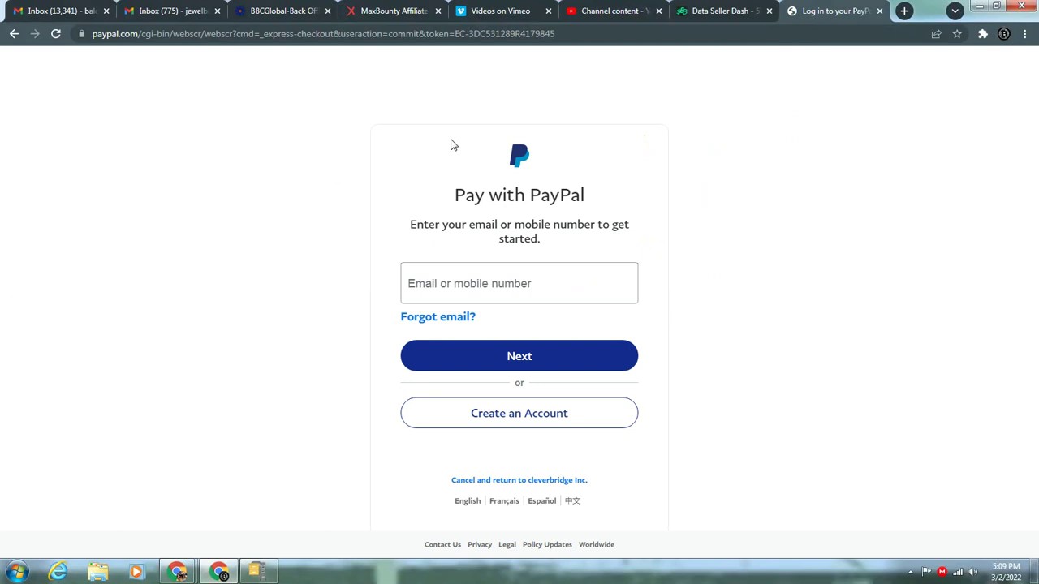
click(714, 12)
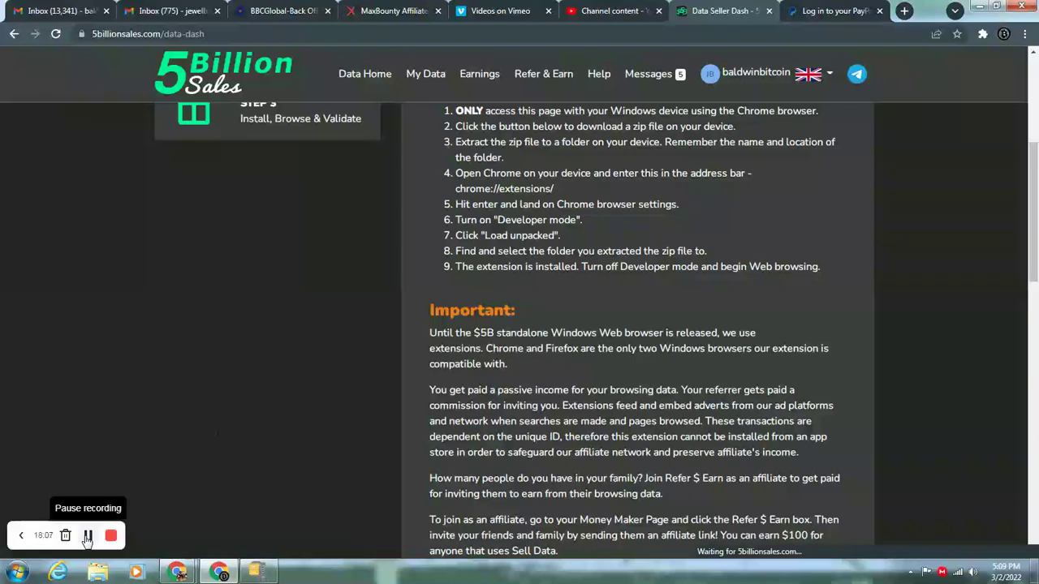
click(87, 536)
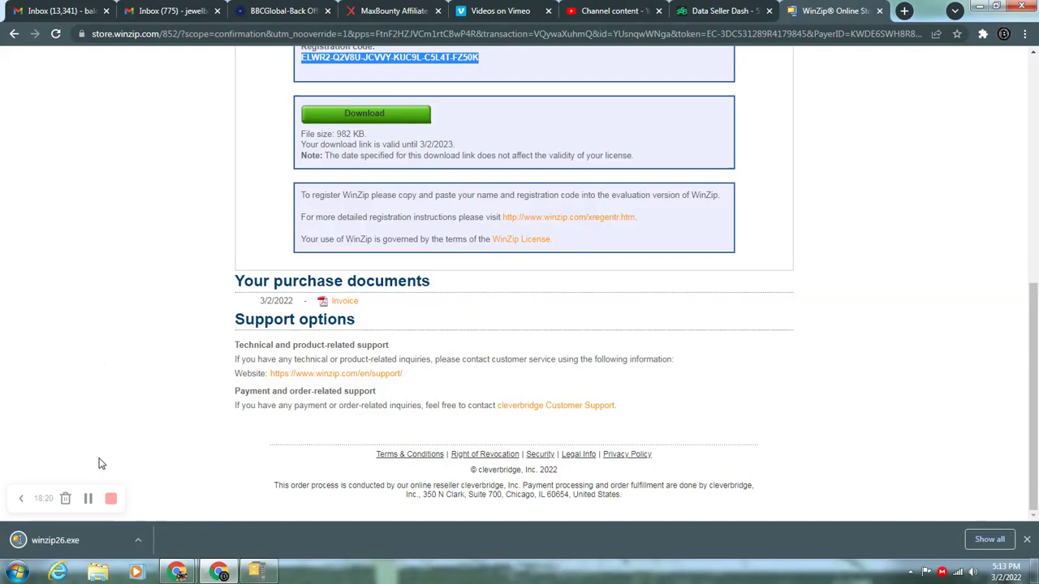
click(88, 498)
click(88, 538)
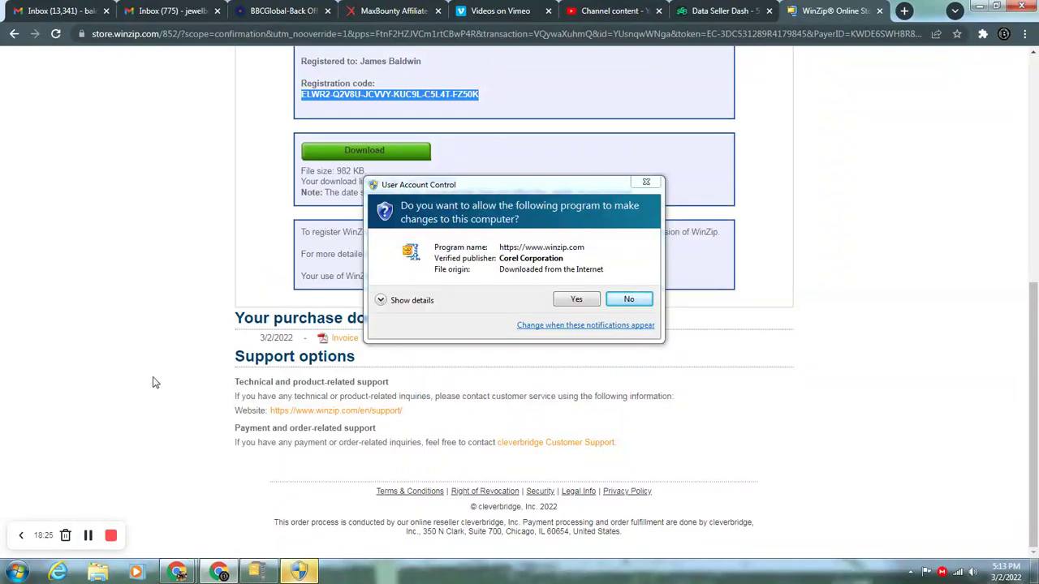
click(91, 542)
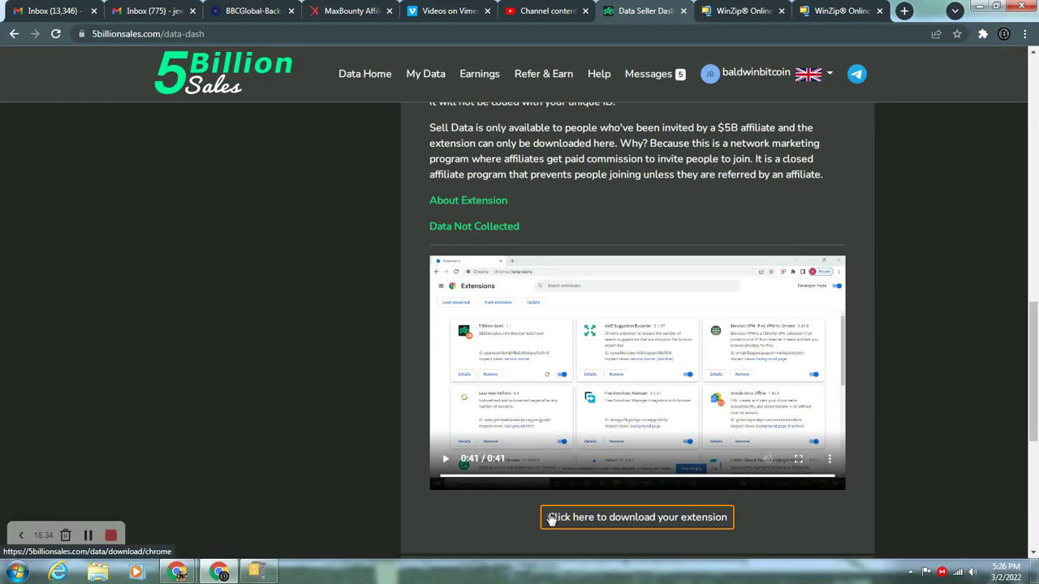
Download the Chrome extension zip file and open the downloaded archive
click(608, 521)
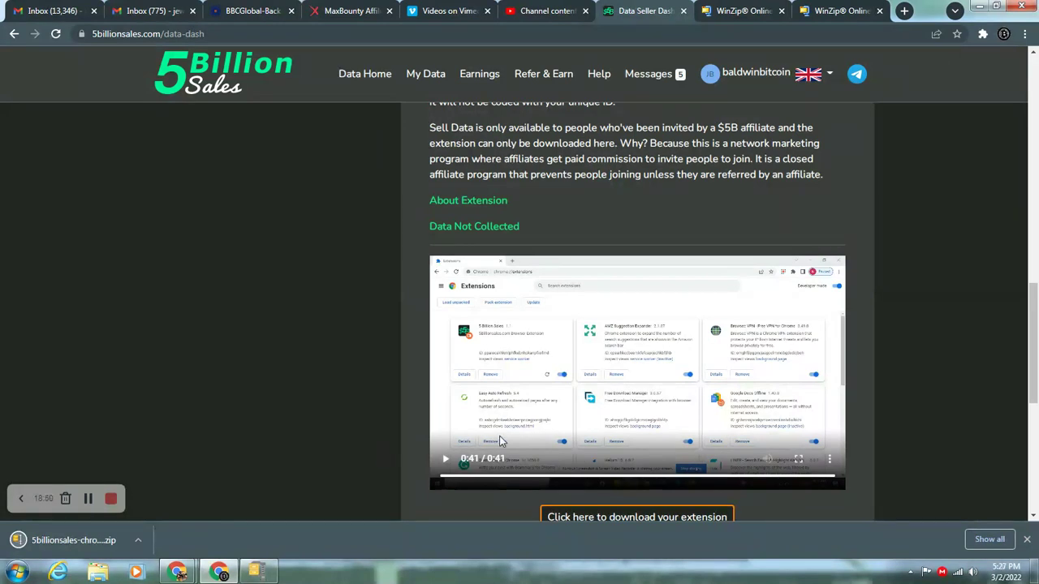
scroll(416, 409, up, 8)
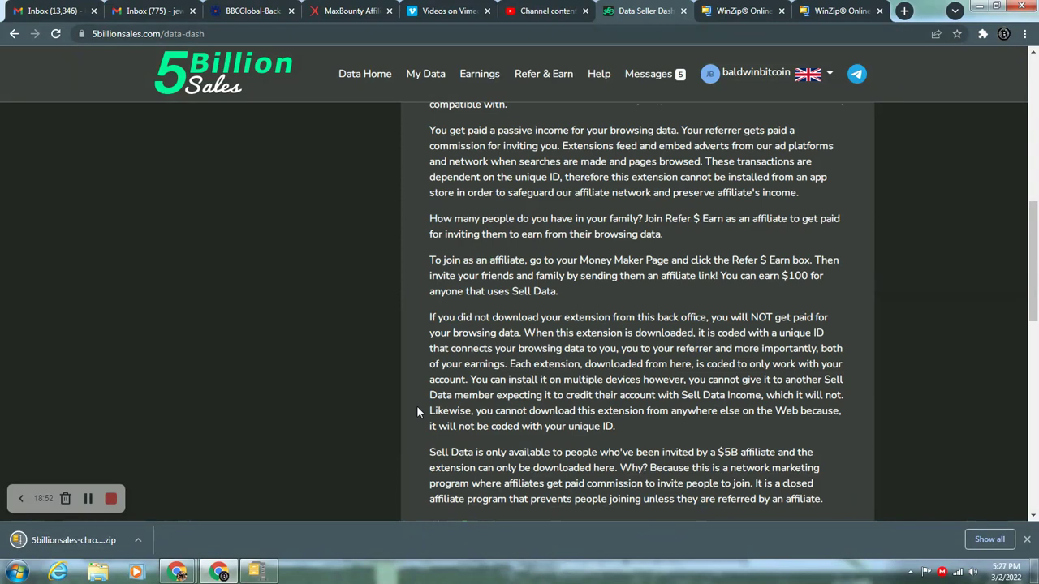
scroll(418, 405, up, 1)
scroll(422, 407, down, 6)
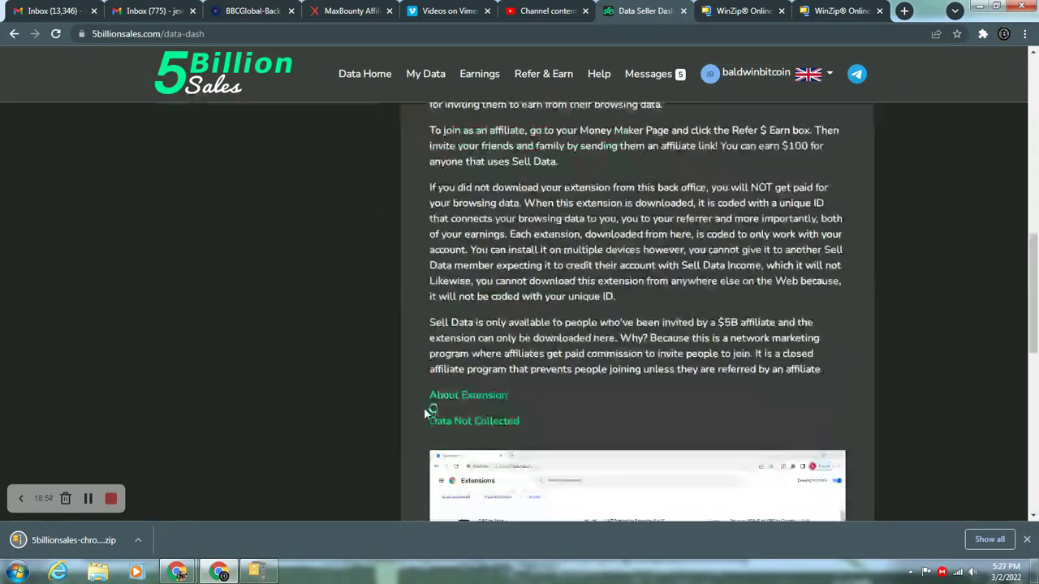
scroll(423, 407, down, 4)
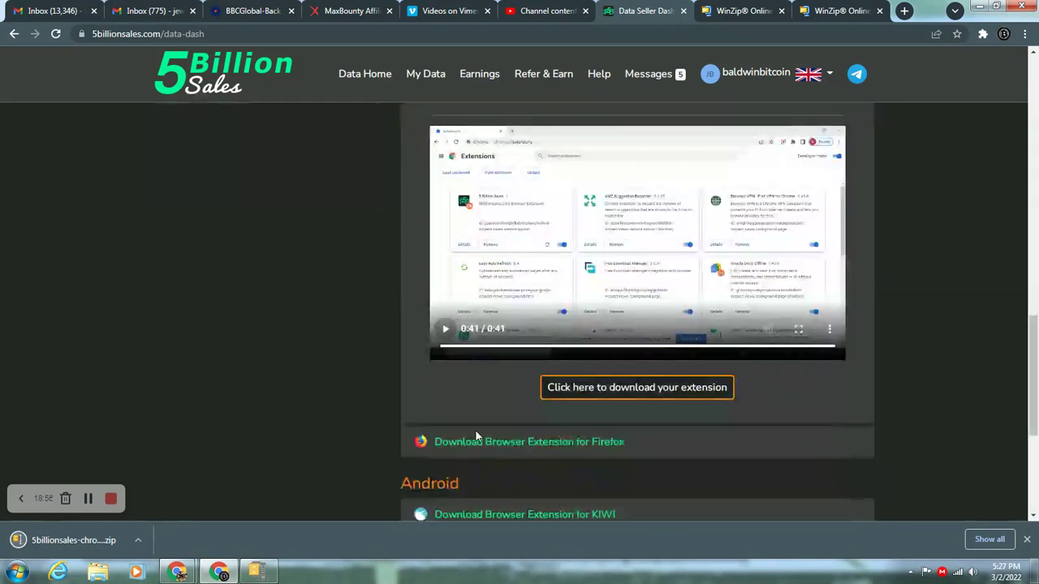
scroll(438, 438, down, 4)
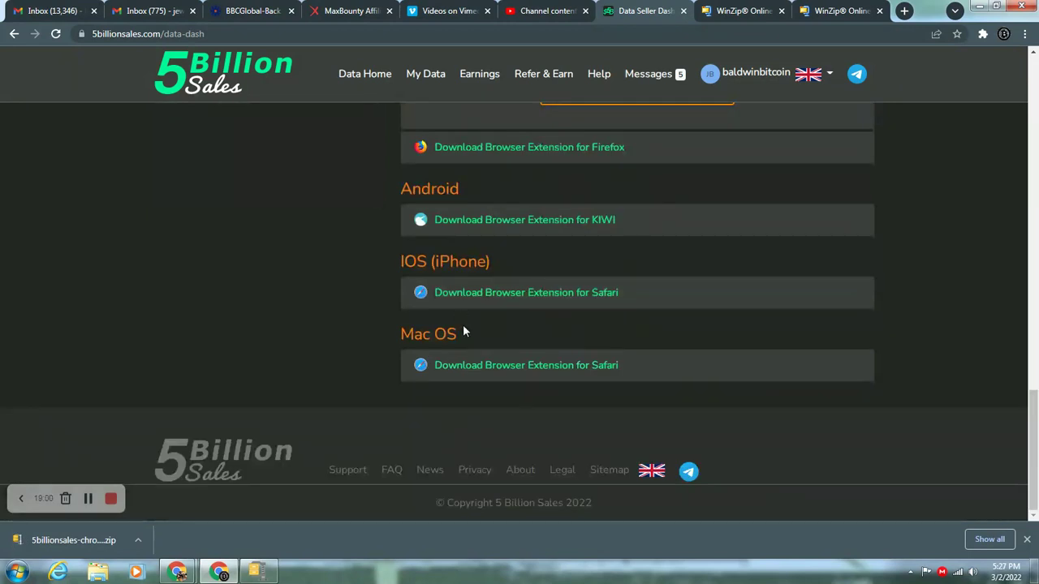
scroll(390, 335, up, 4)
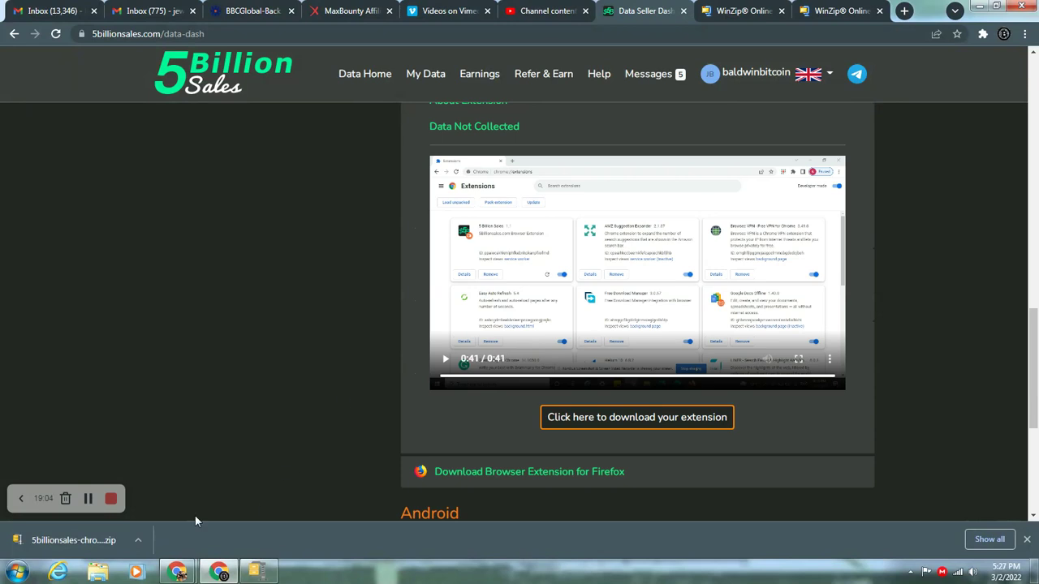
click(138, 540)
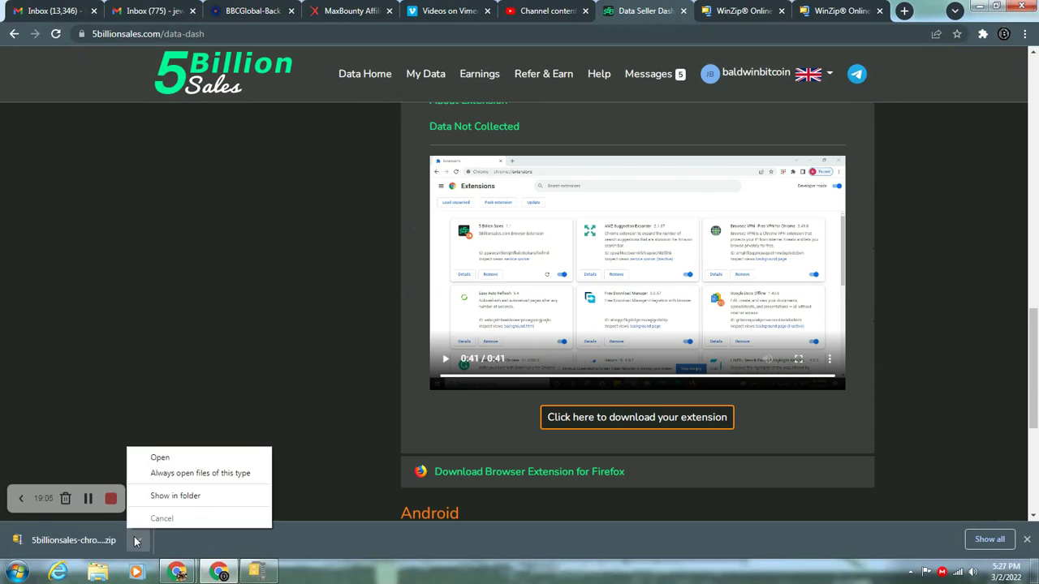
click(182, 460)
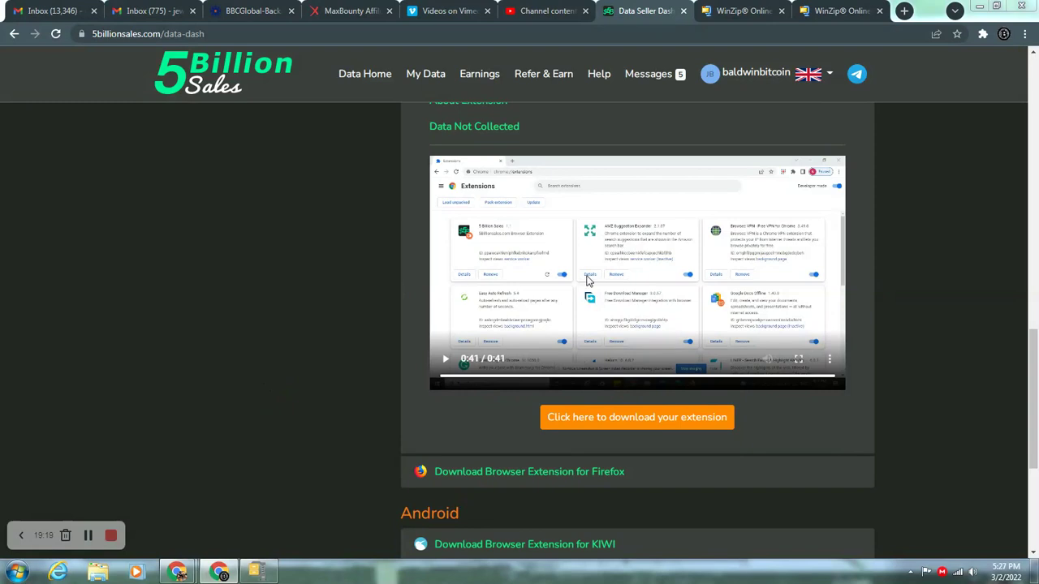
Return to the Chrome installation instructions and copy the chrome://extensions/ address from item 4
scroll(370, 284, up, 5)
scroll(373, 280, up, 4)
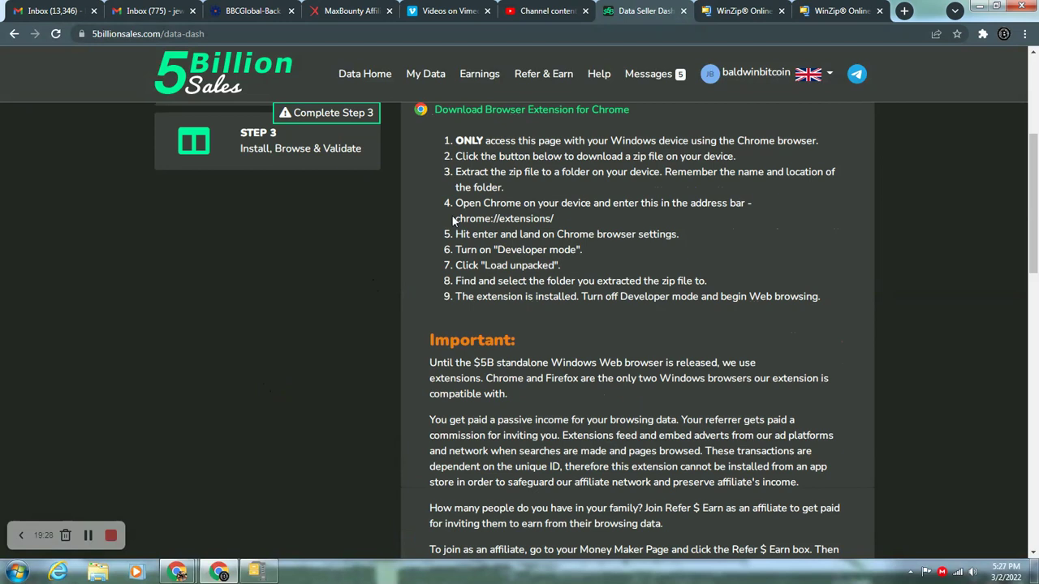
drag(458, 217, 540, 213)
right_click(540, 217)
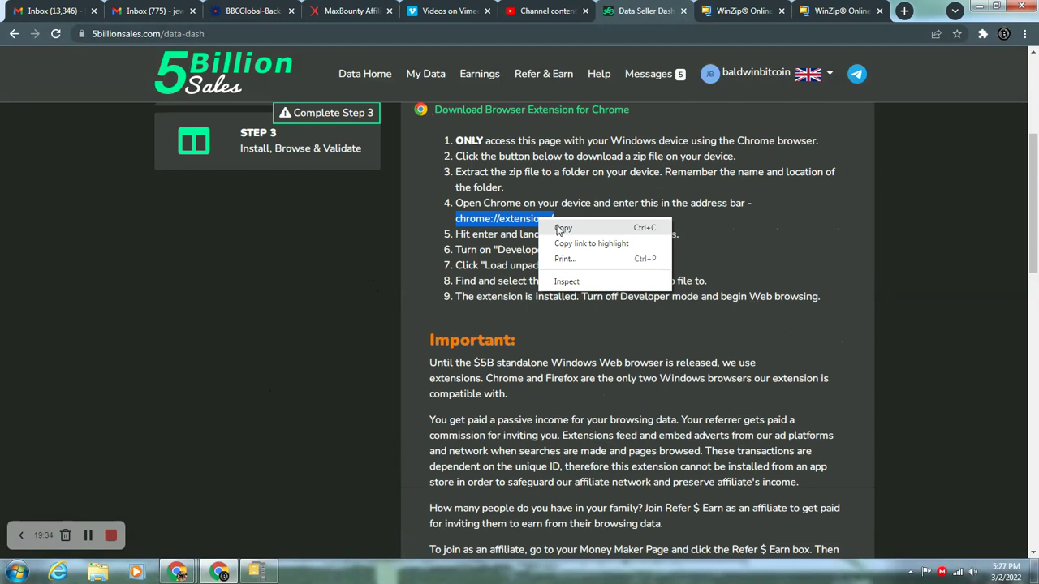
click(562, 228)
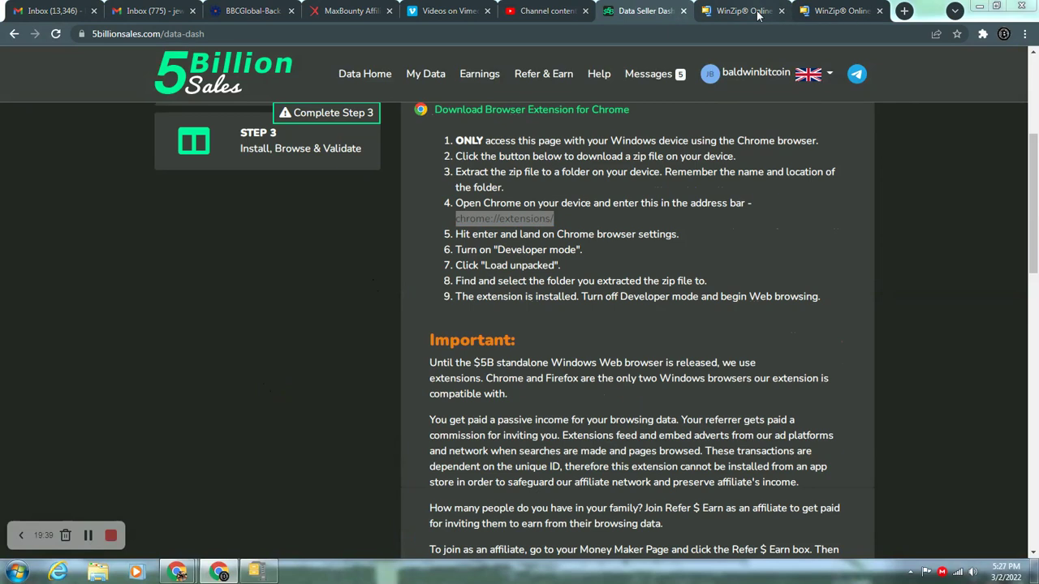
Switch to WinZip and unzip the 5billionsales-chrome-ext (1) archive to the Documents folder
click(836, 12)
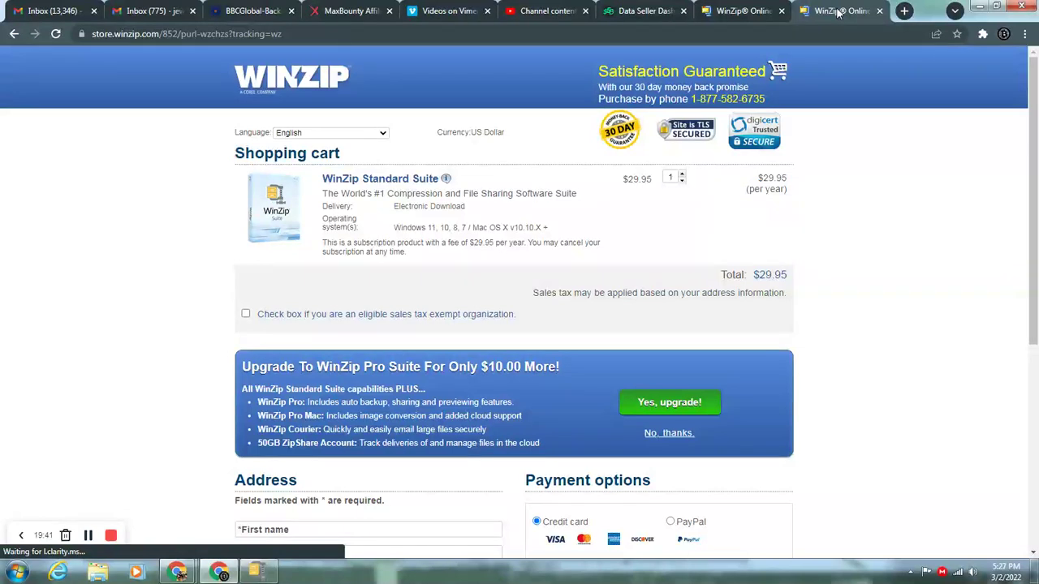
click(742, 11)
click(836, 11)
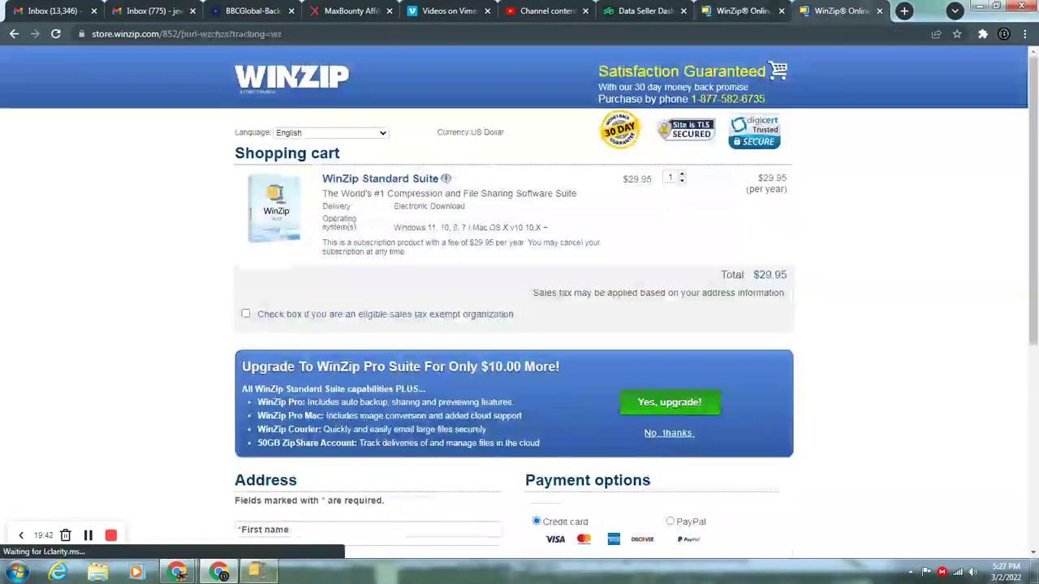
click(258, 572)
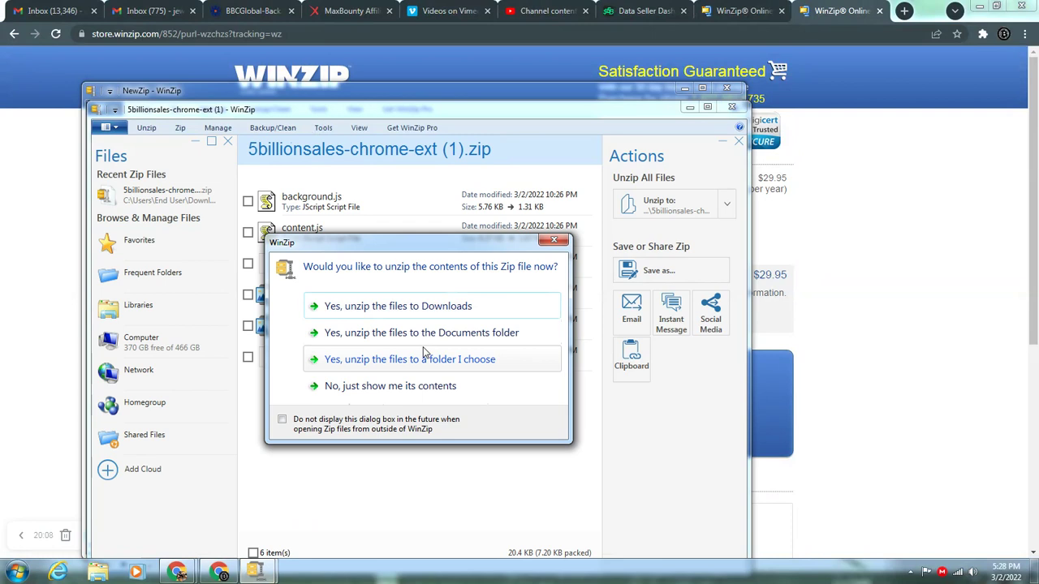
click(440, 336)
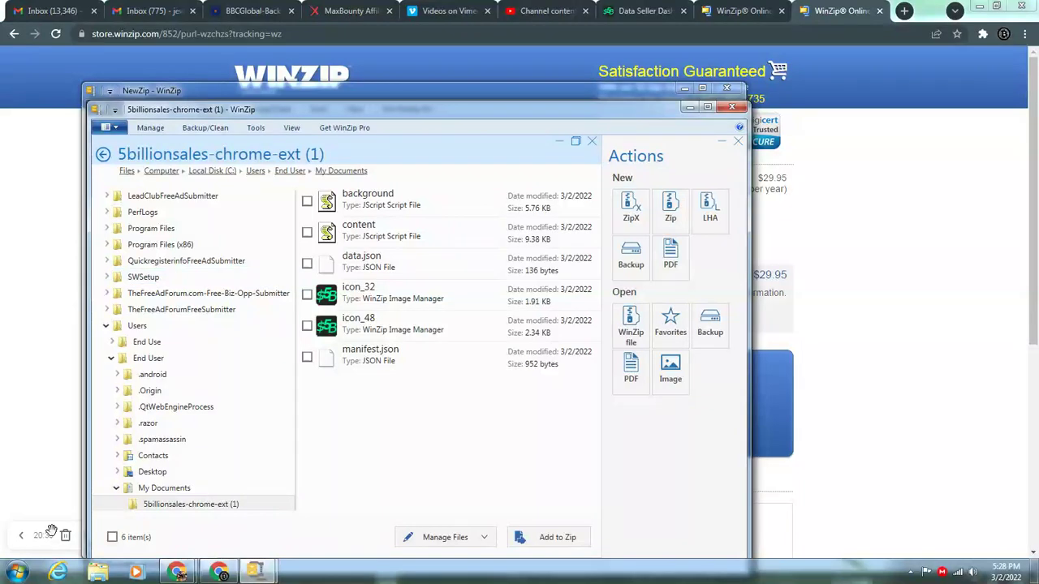
drag(634, 107, 785, 114)
drag(510, 85, 645, 93)
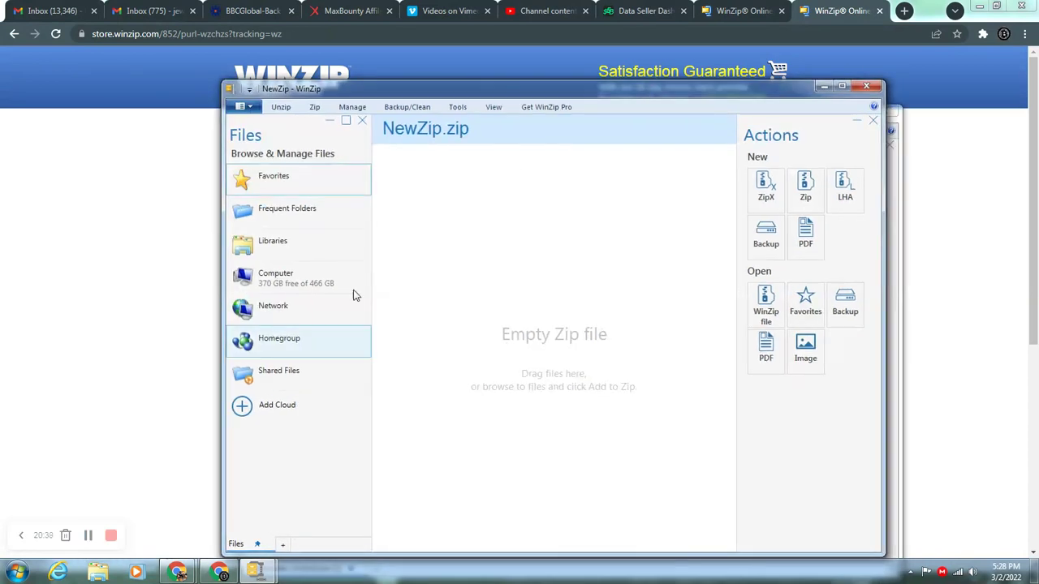
click(88, 535)
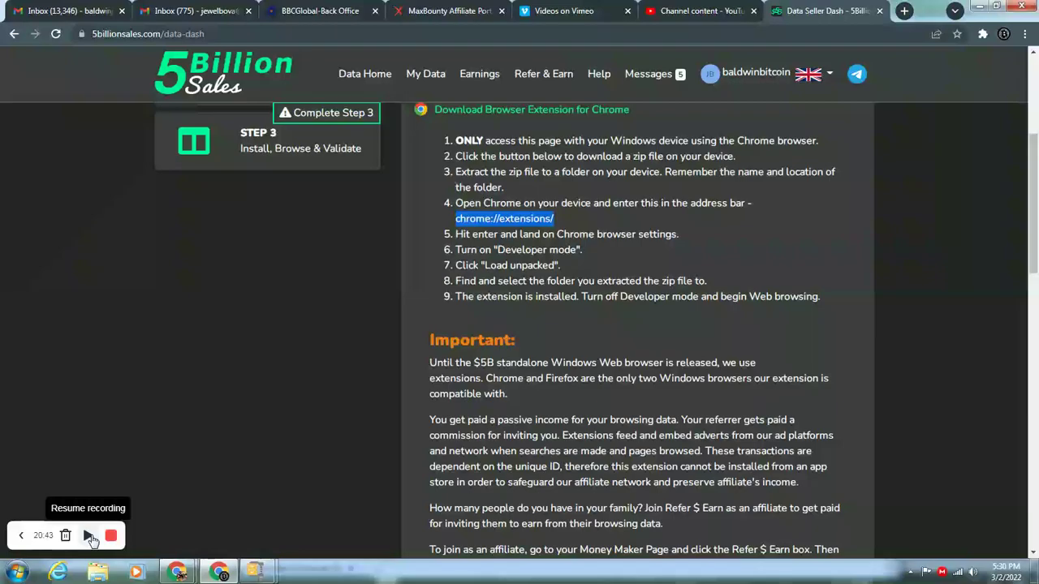
click(89, 535)
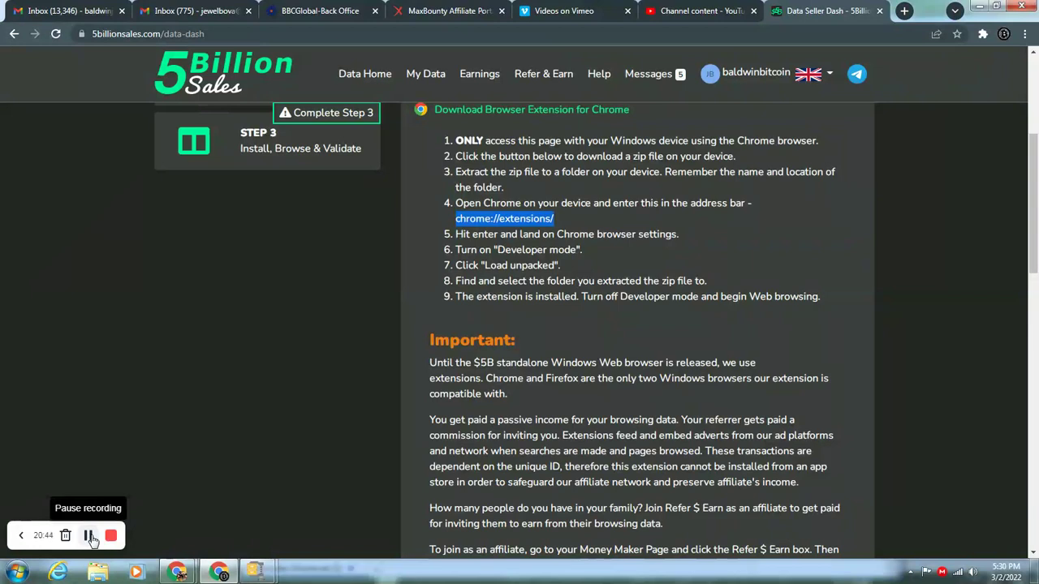
Open the Chrome extensions page in a new tab using the copied chrome://extensions/ address
click(905, 11)
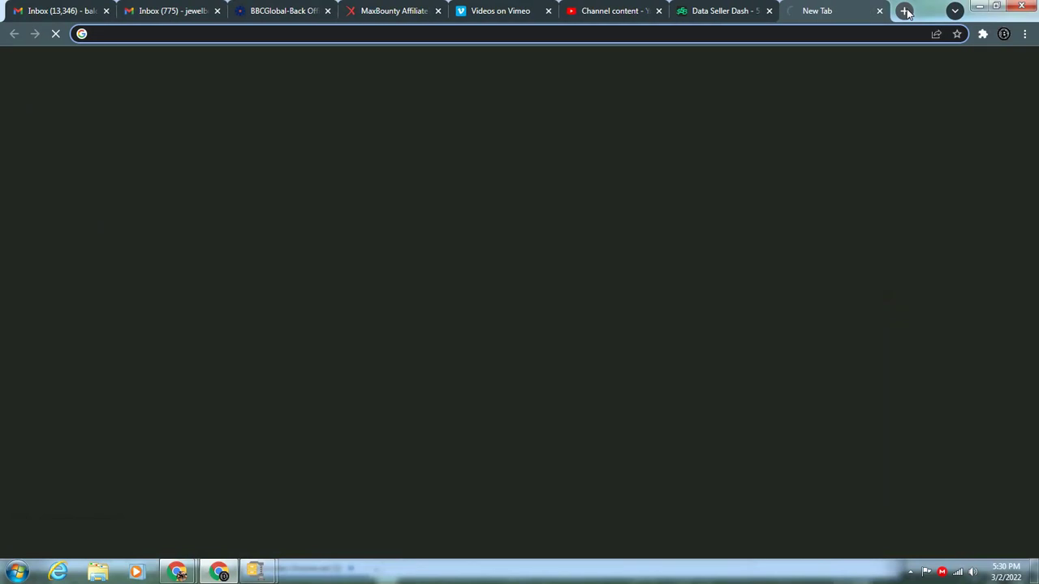
right_click(105, 34)
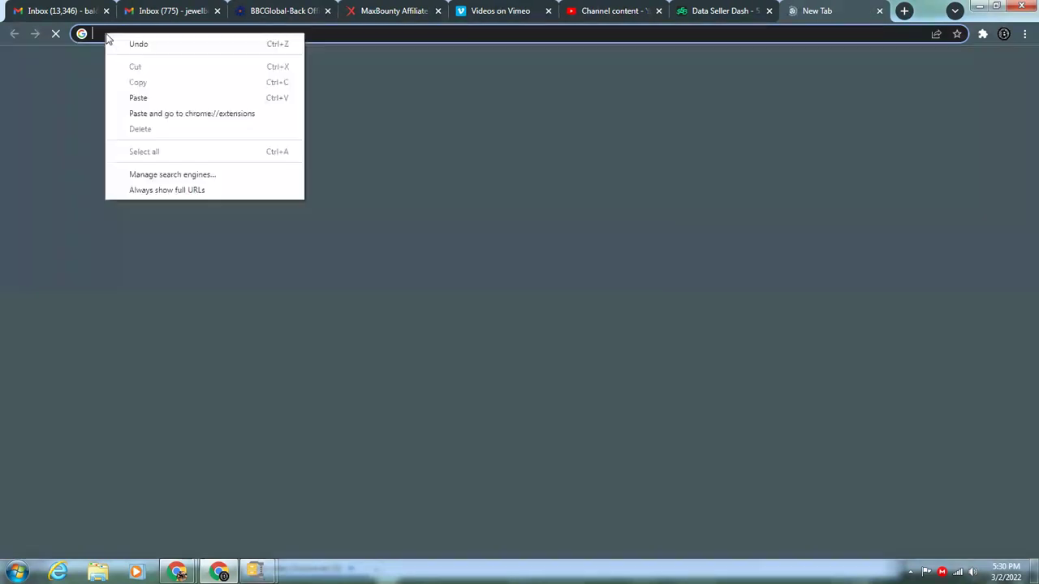
click(146, 98)
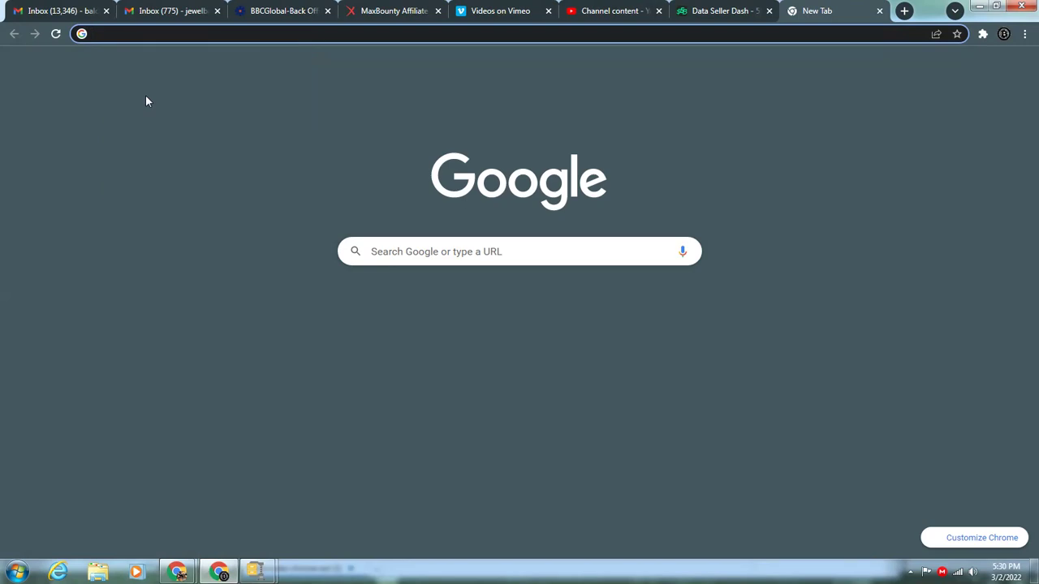
key(ctrl+v)
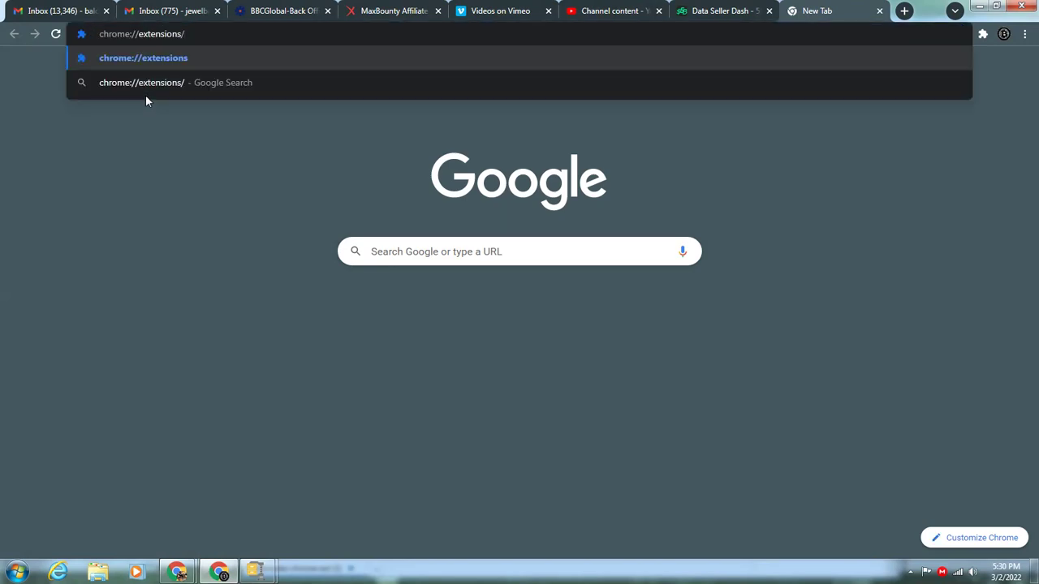
key(Return)
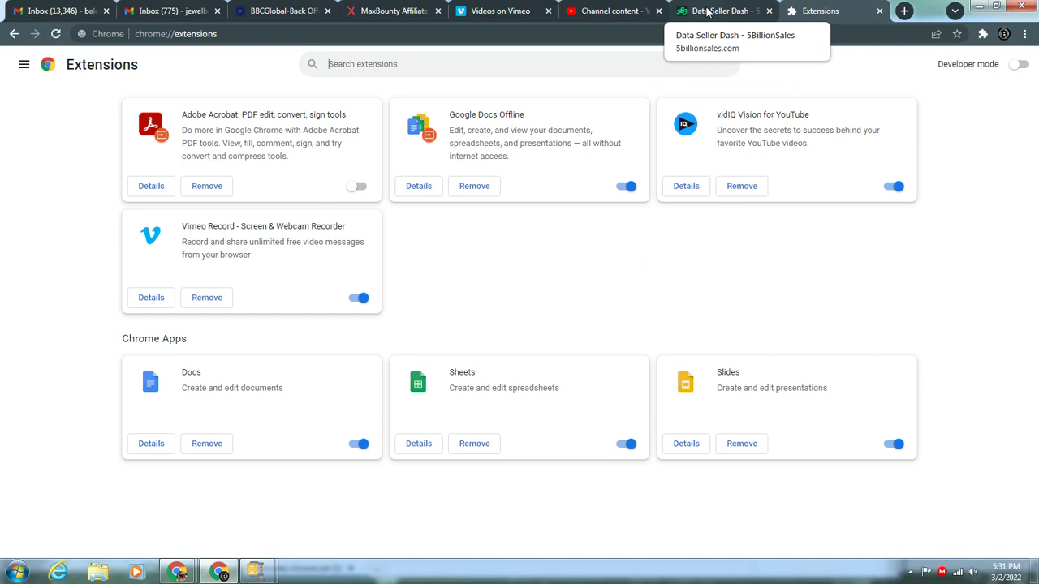
click(416, 55)
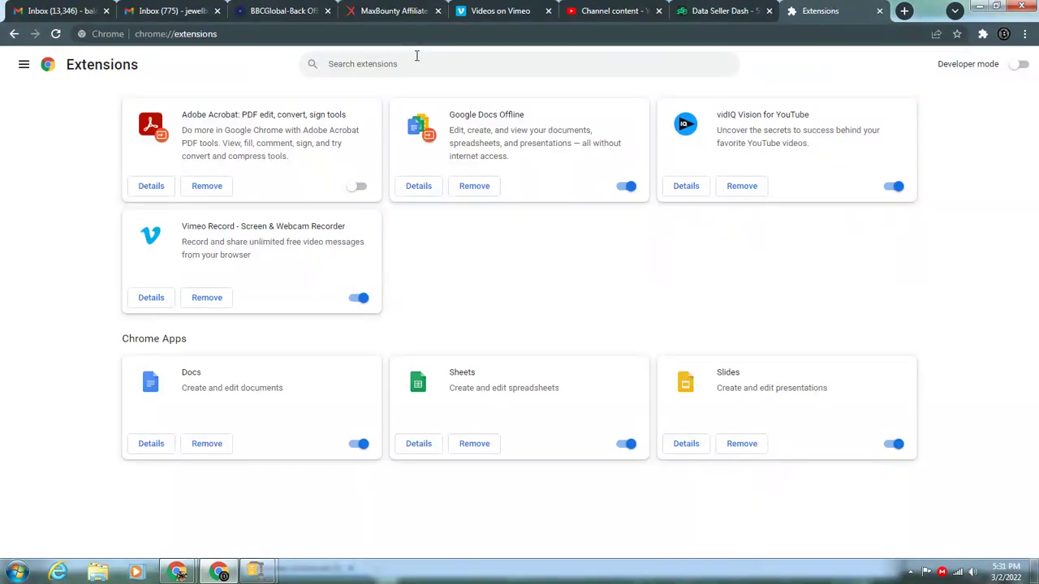
Search the installed extensions for 5billionsal and clear the search field
text(5bi)
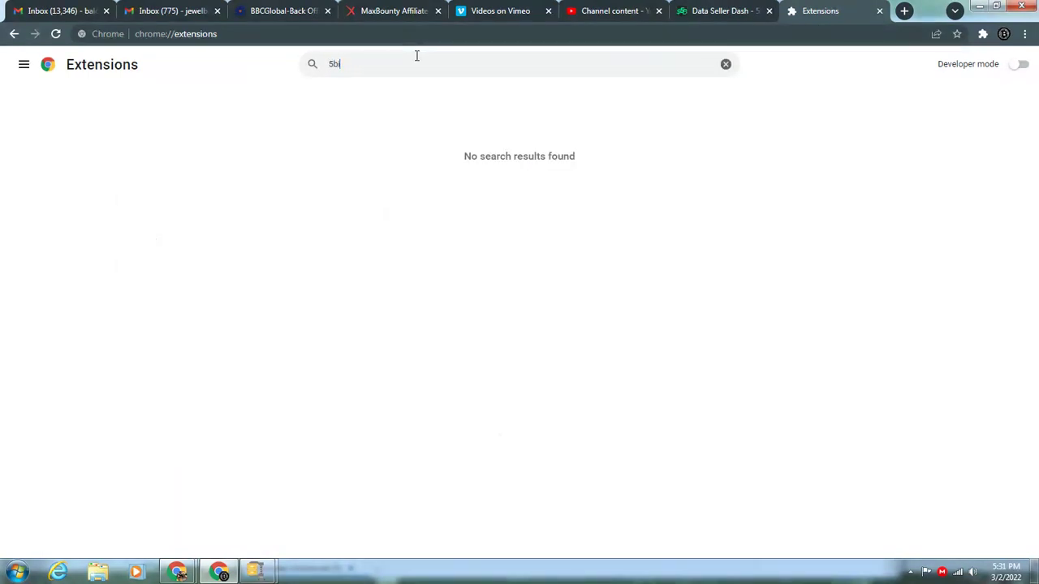
text(llionsal)
key(BackSpace)
key(BackSpace)
key(BackSpace)
key(BackSpace)
key(BackSpace)
key(BackSpace)
key(BackSpace)
key(BackSpace)
key(BackSpace)
key(BackSpace)
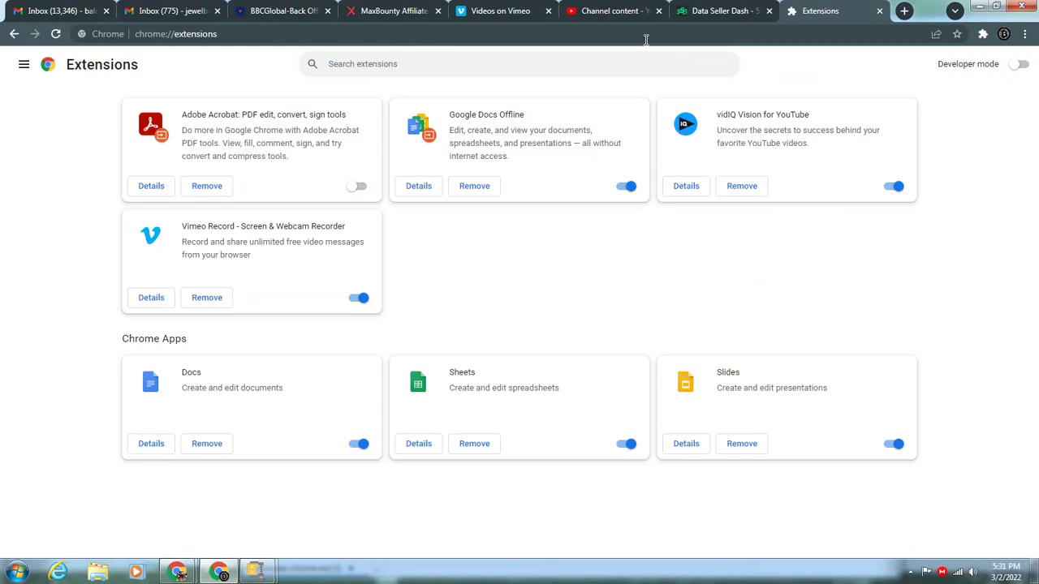
Turn off Developer mode on the Extensions page and highlight the 5 Billion Sales extension's name
click(707, 22)
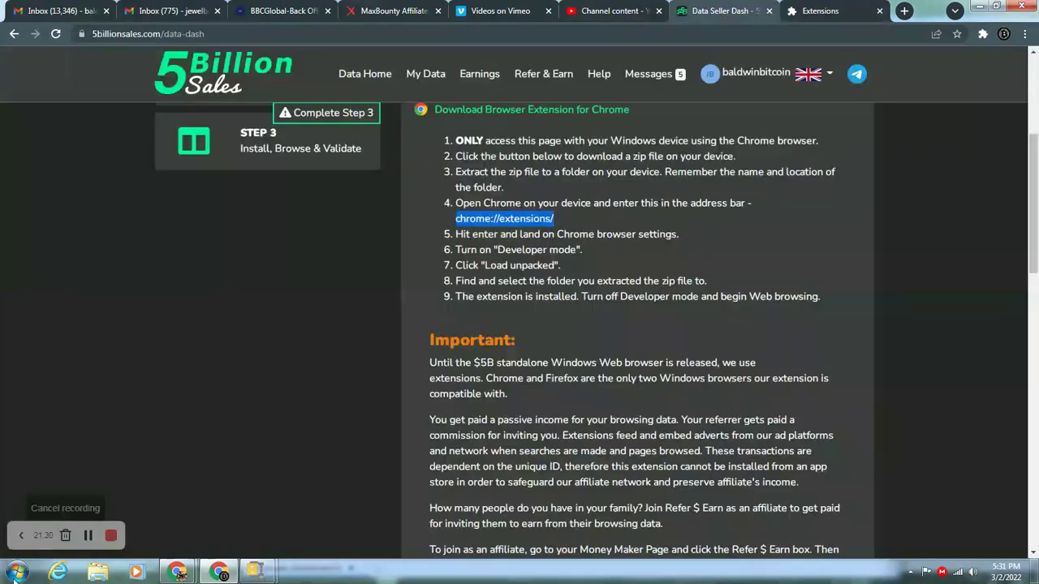
click(88, 536)
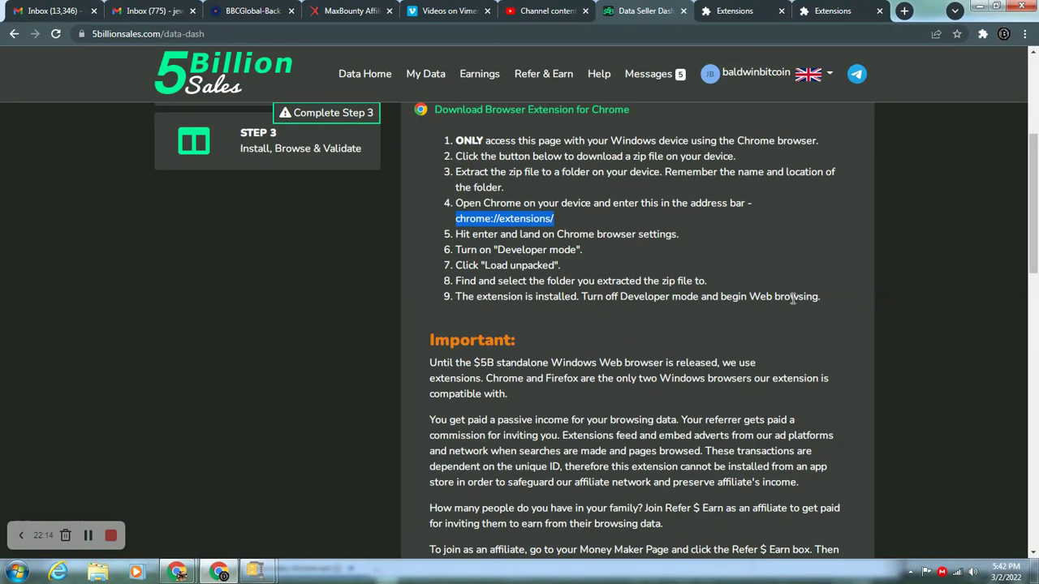
click(847, 17)
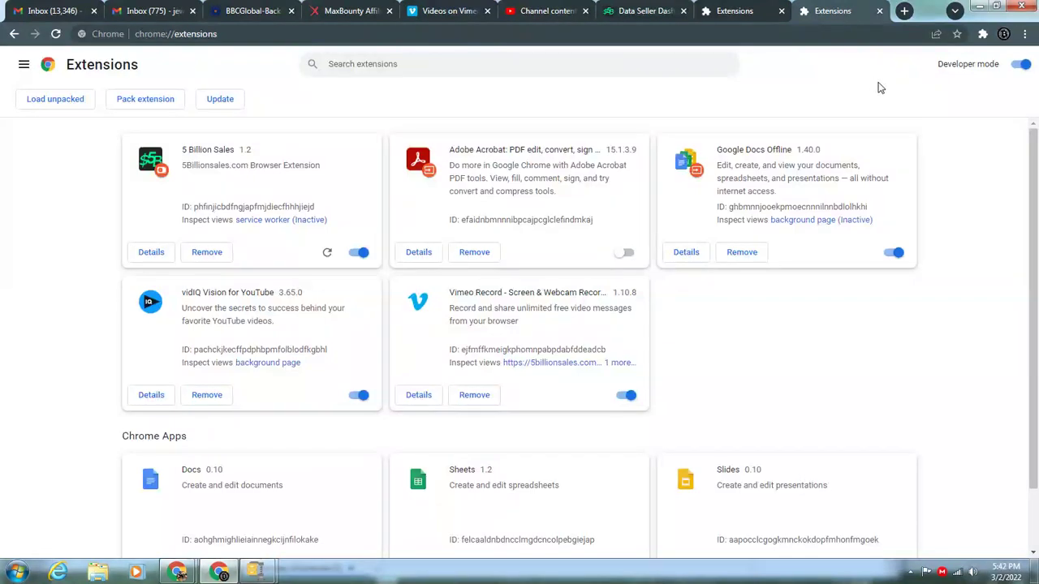
click(1018, 67)
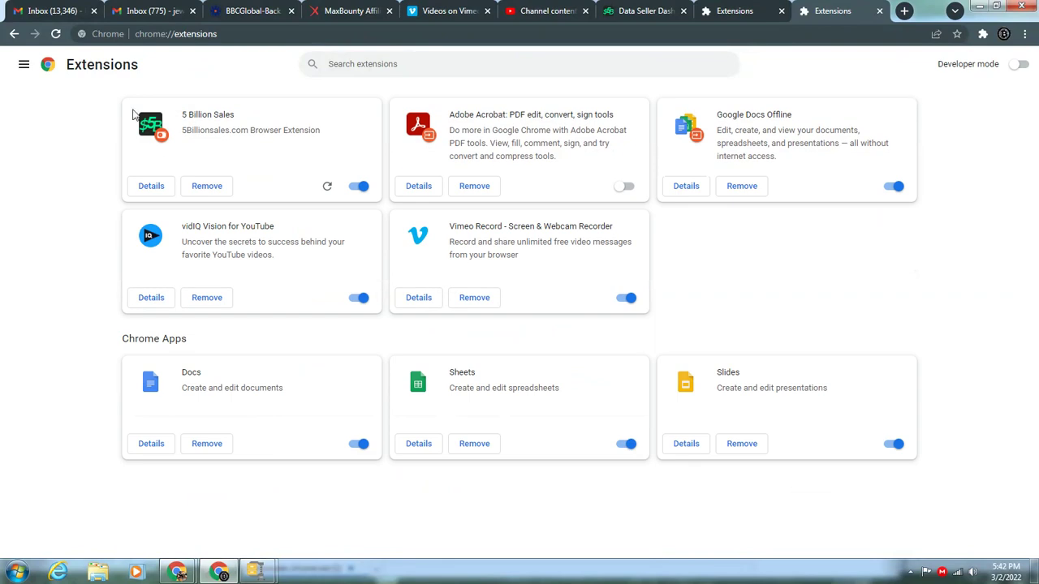
drag(181, 115, 274, 144)
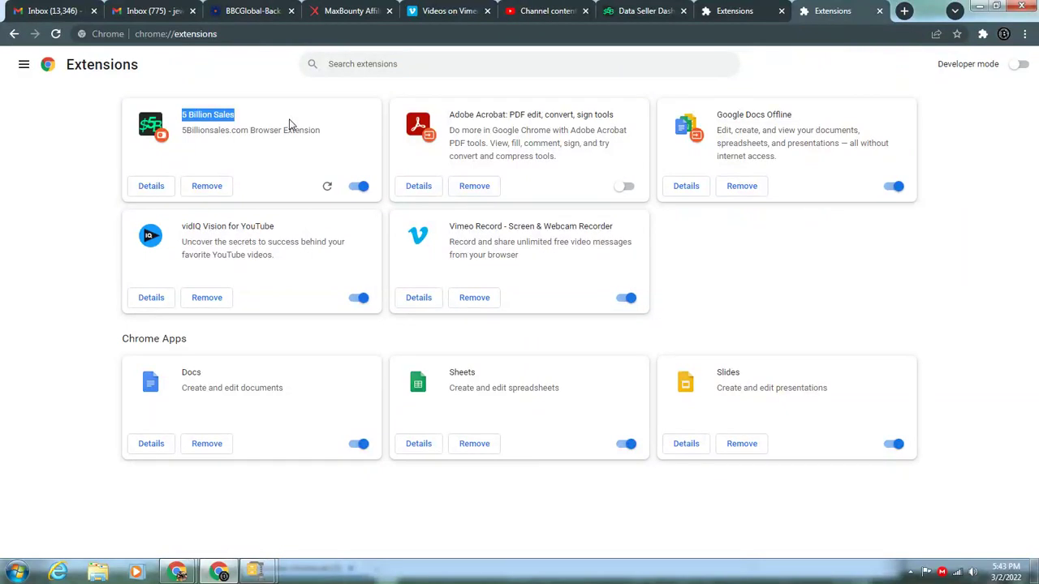
Close the duplicate Extensions tab and return to the Chrome installation instructions on the Data Seller Dash page
click(728, 11)
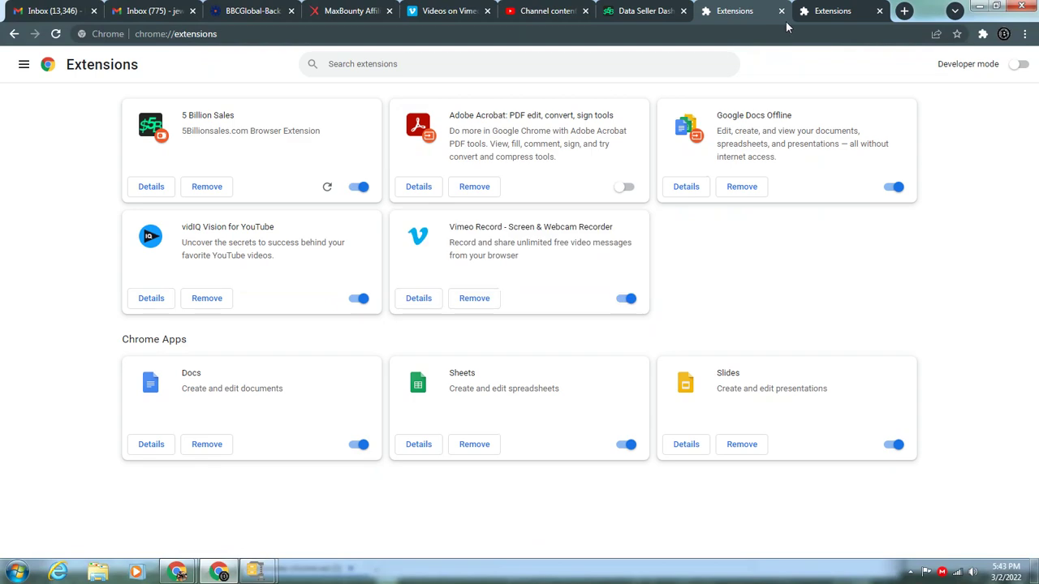
click(649, 11)
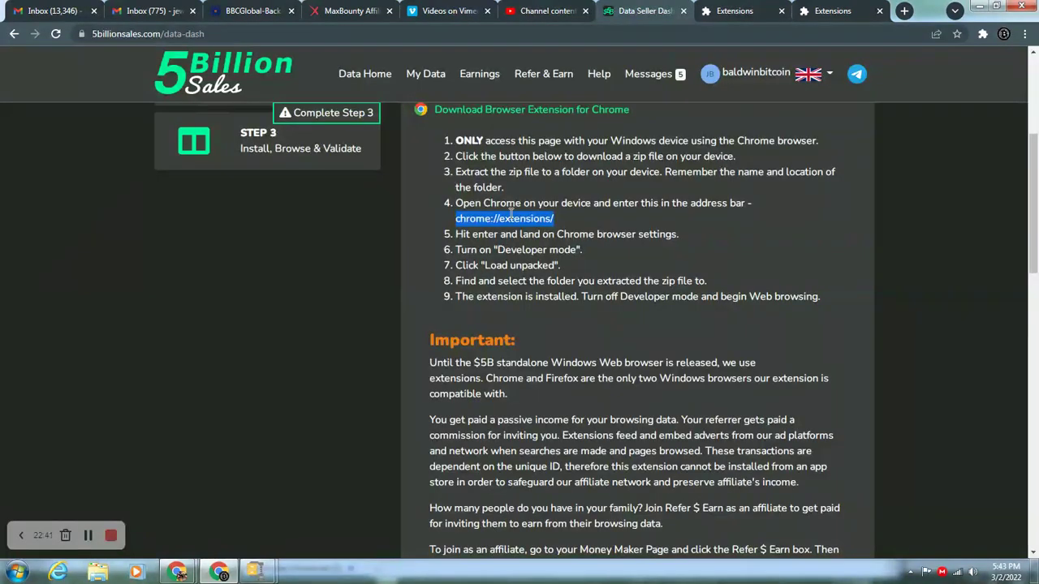
click(729, 22)
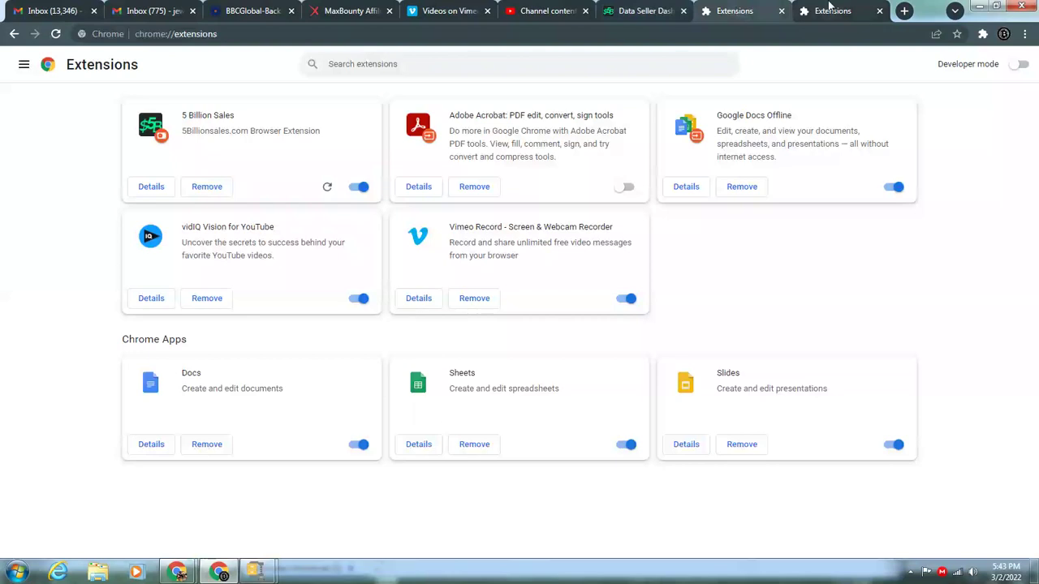
click(834, 11)
click(769, 18)
click(780, 11)
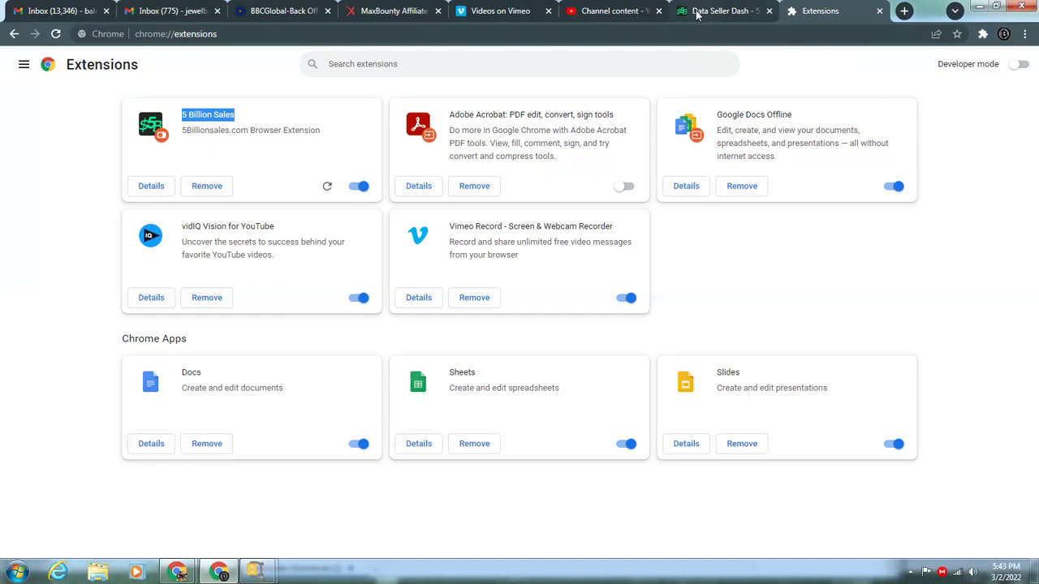
click(705, 13)
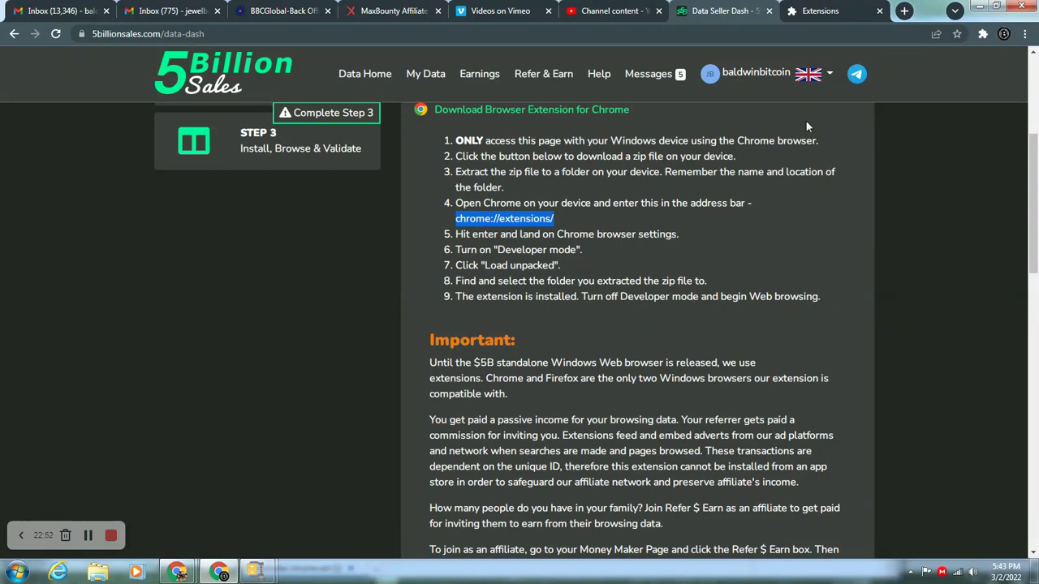
Search Google for "how to install 5 billion sales browser" in a new tab
click(906, 11)
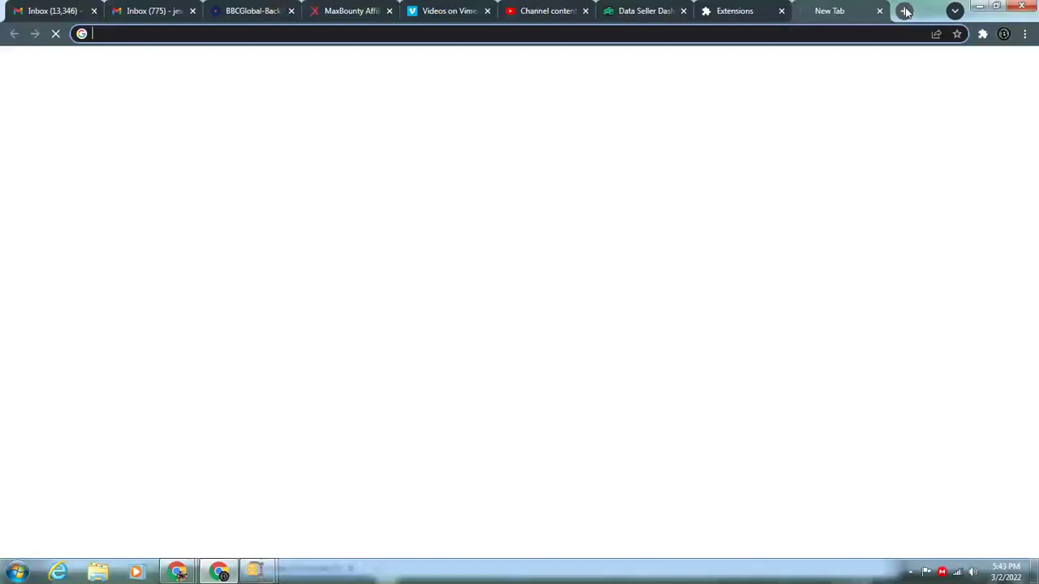
click(724, 12)
click(189, 34)
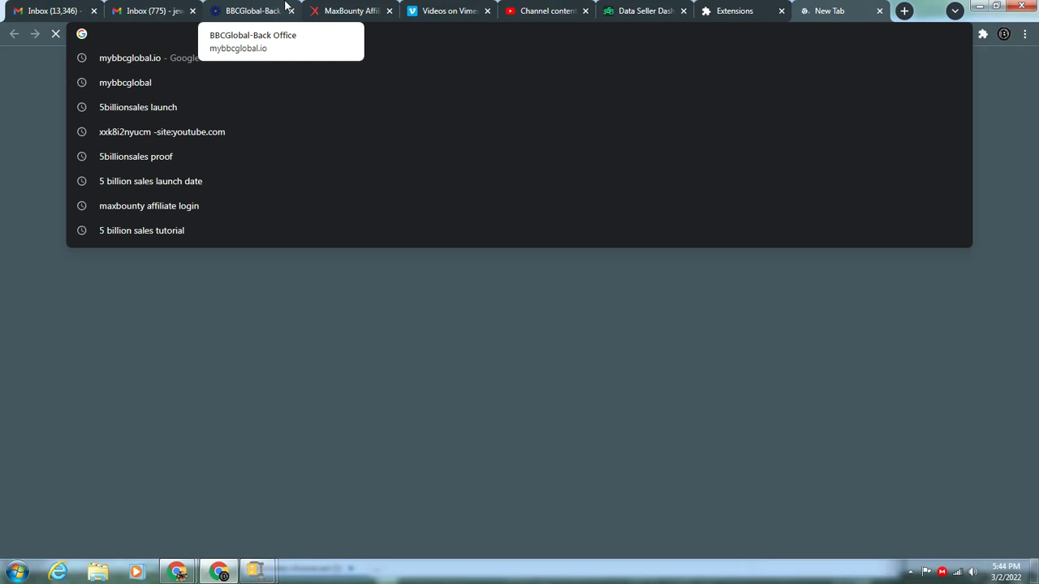
text(how)
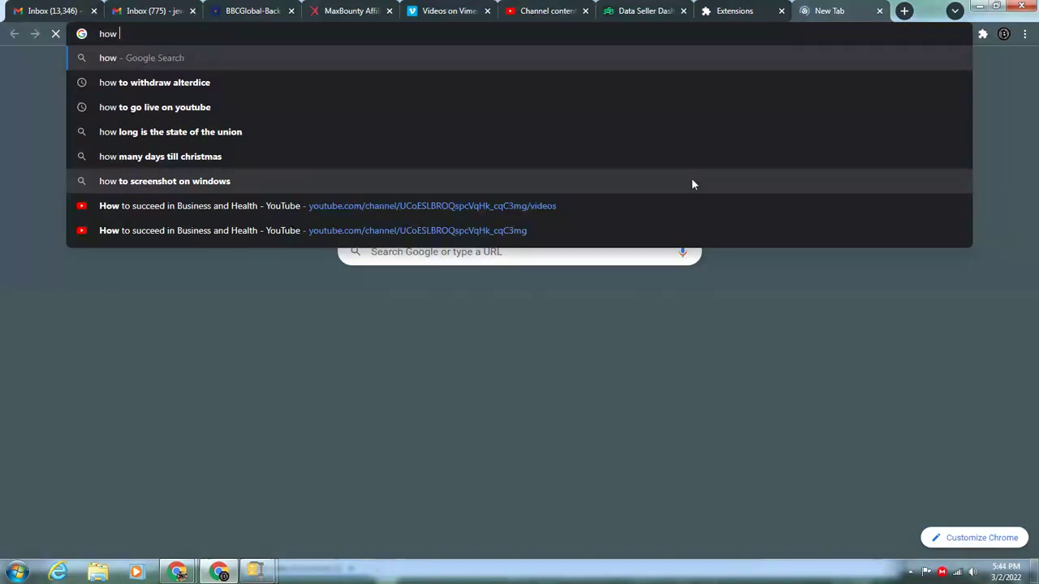
text( to )
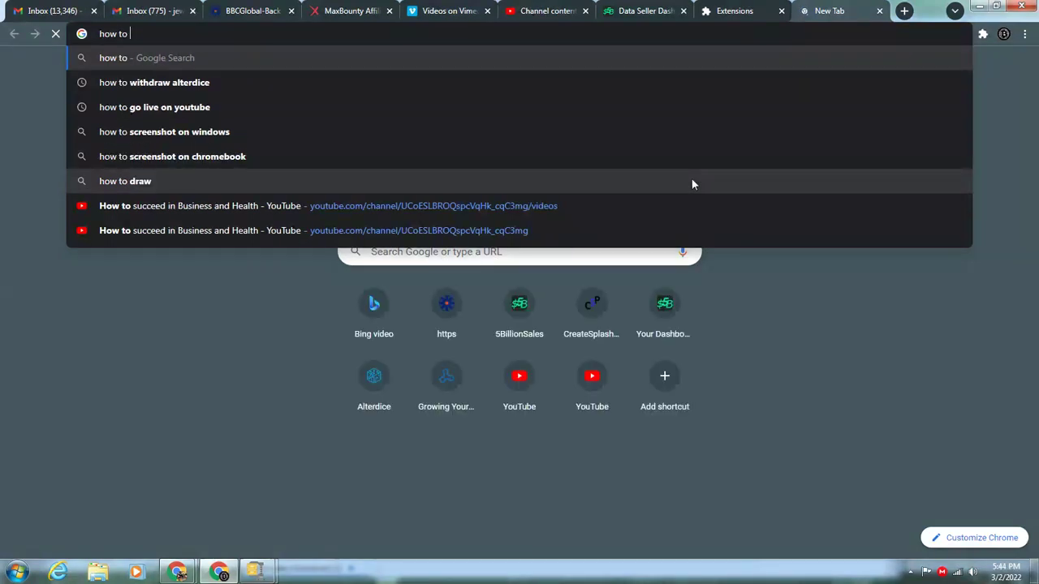
text(install 5 )
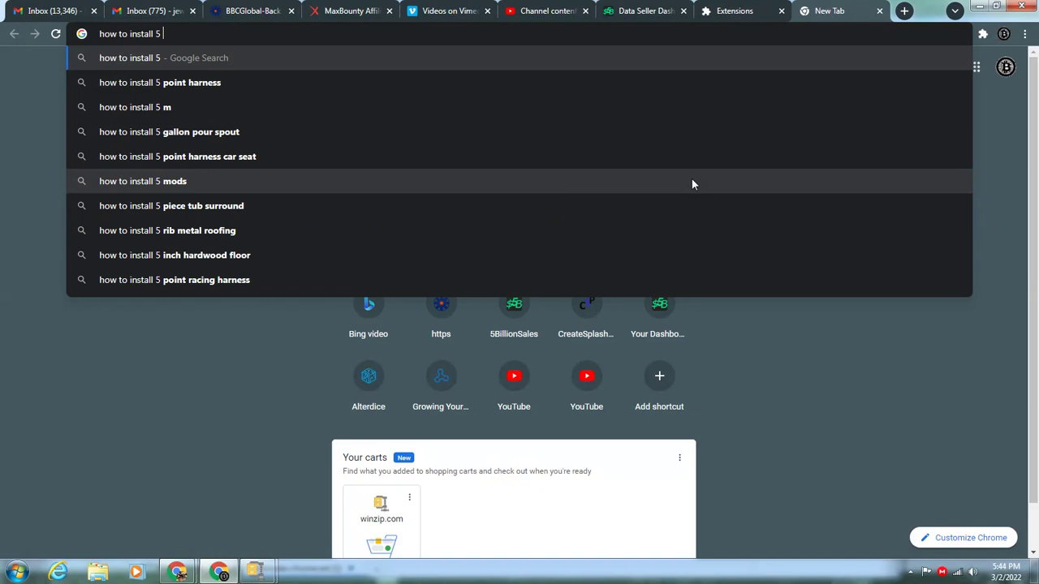
text(billion sales browser)
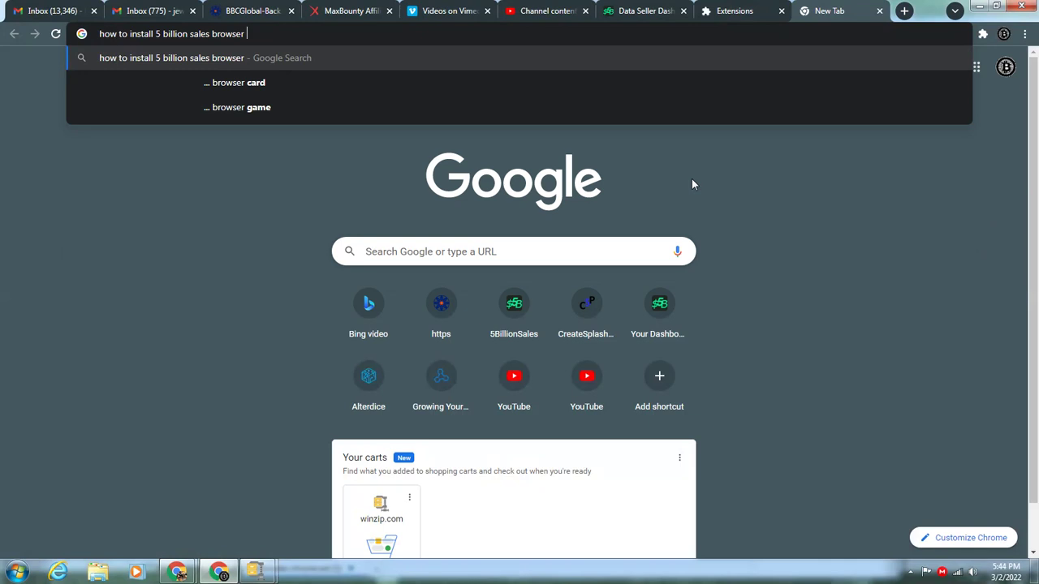
key(Return)
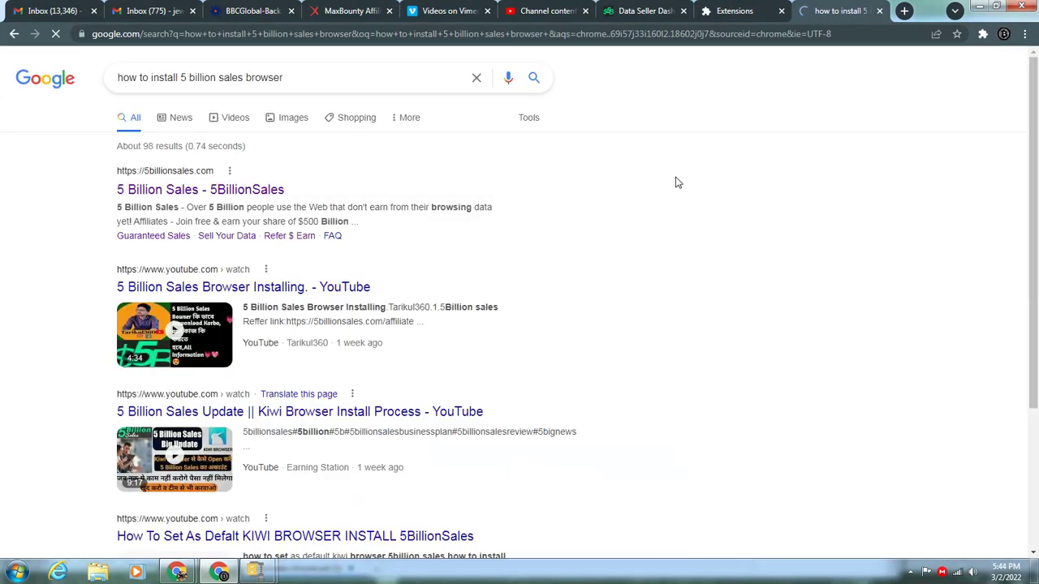
Look through the search results for installing the 5 Billion Sales browser and open the Salesforce website result
scroll(447, 305, down, 2)
scroll(447, 307, down, 4)
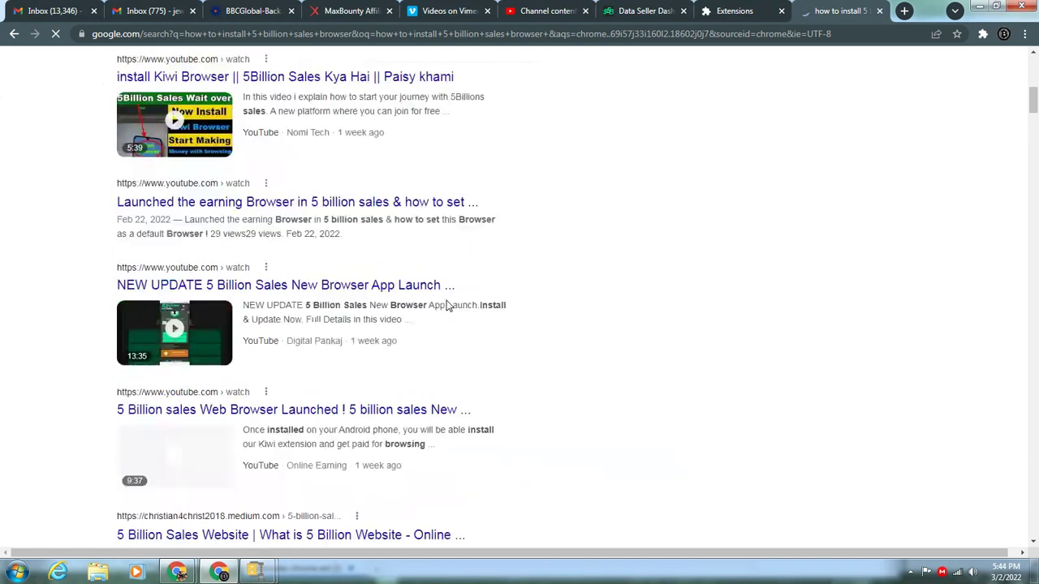
scroll(447, 305, down, 4)
scroll(443, 299, up, 10)
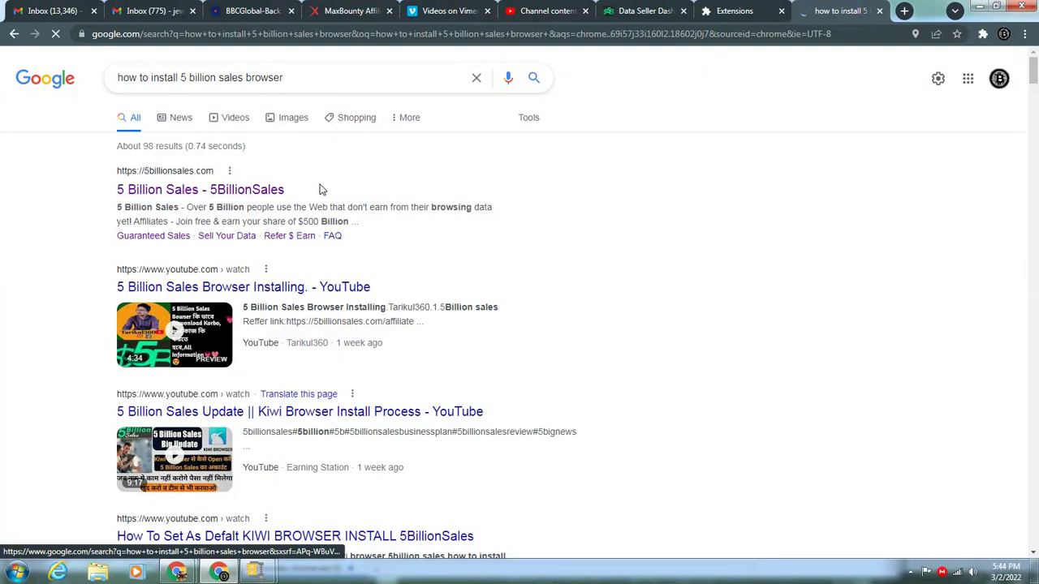
scroll(297, 304, down, 3)
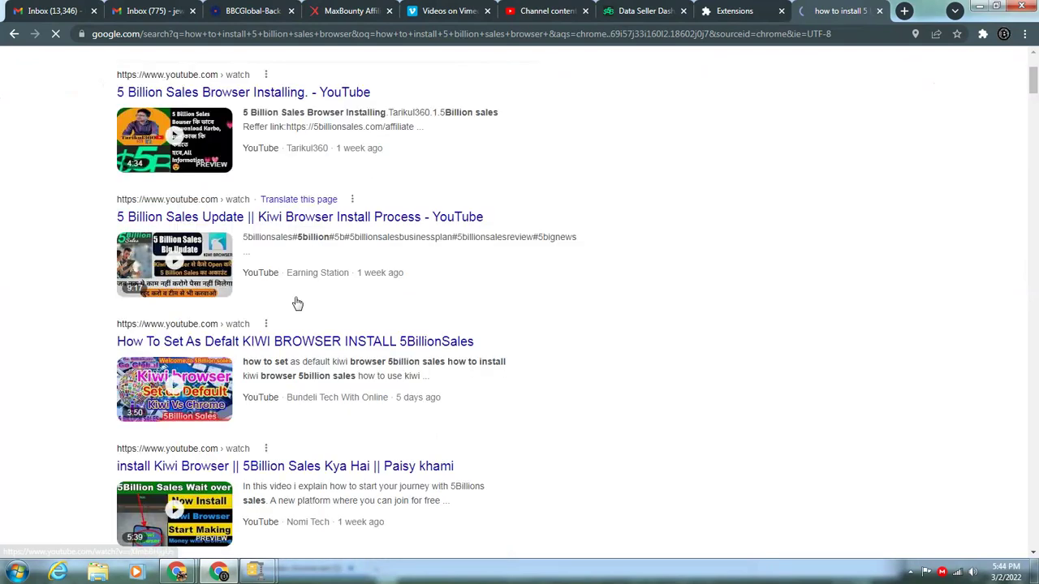
scroll(297, 304, down, 1)
scroll(297, 296, down, 5)
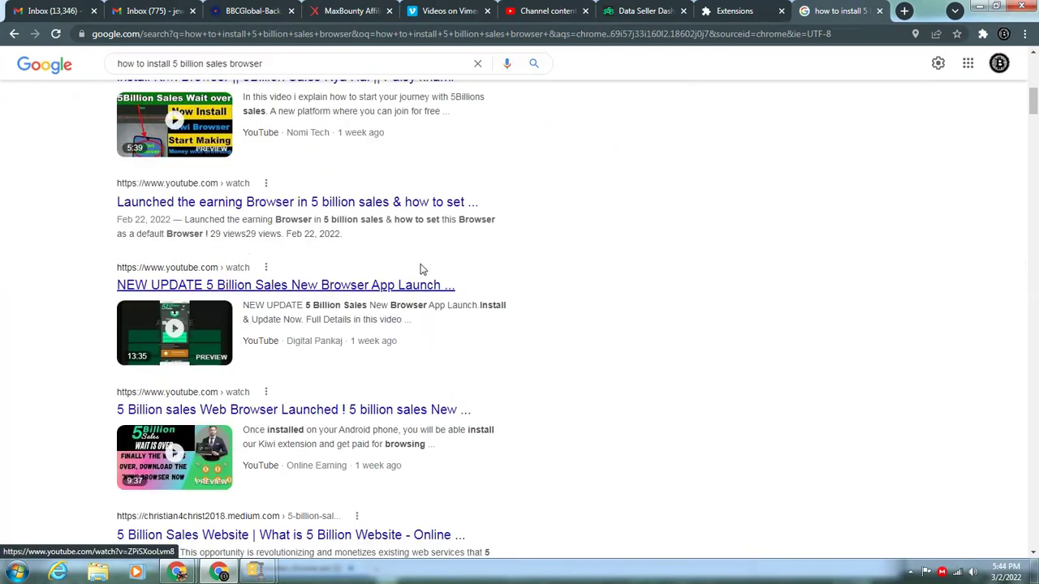
scroll(427, 269, down, 3)
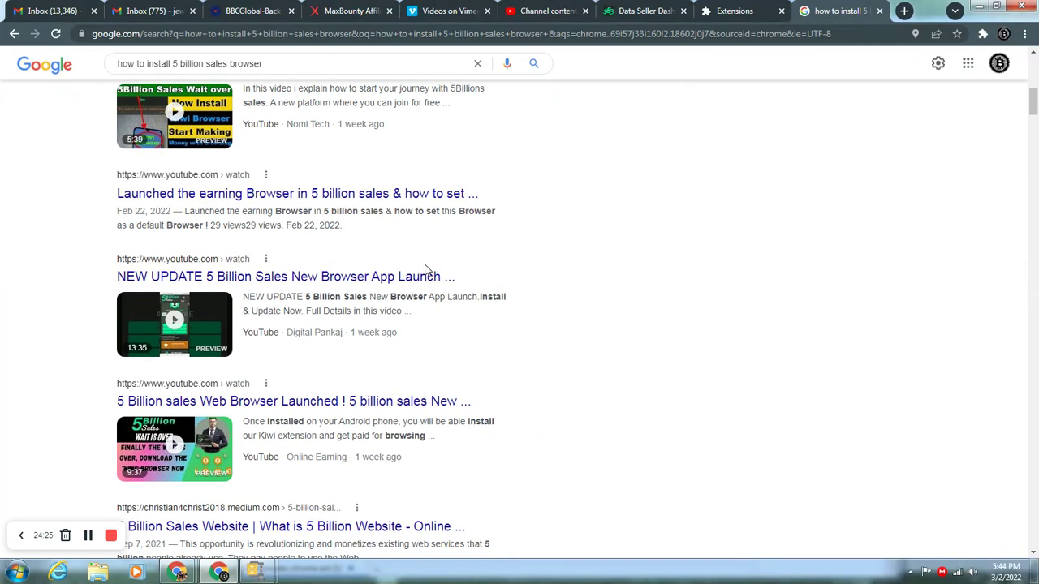
scroll(427, 268, down, 5)
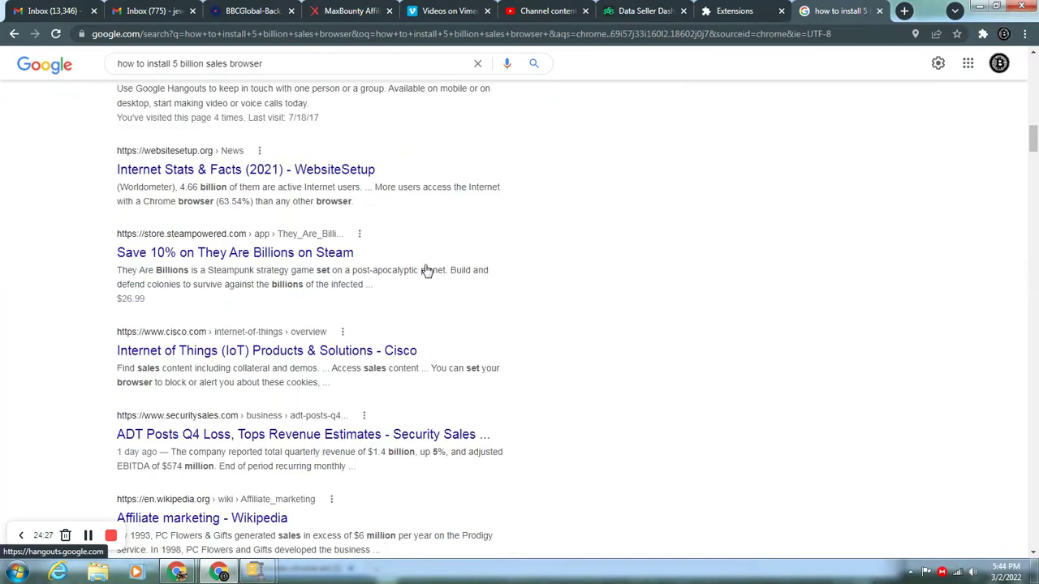
scroll(427, 269, down, 10)
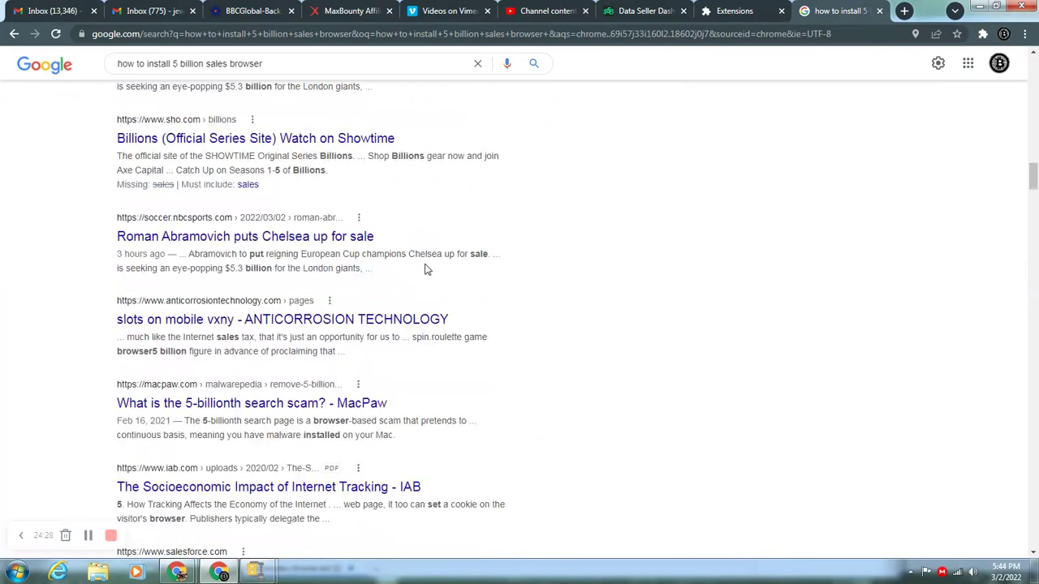
scroll(426, 269, down, 2)
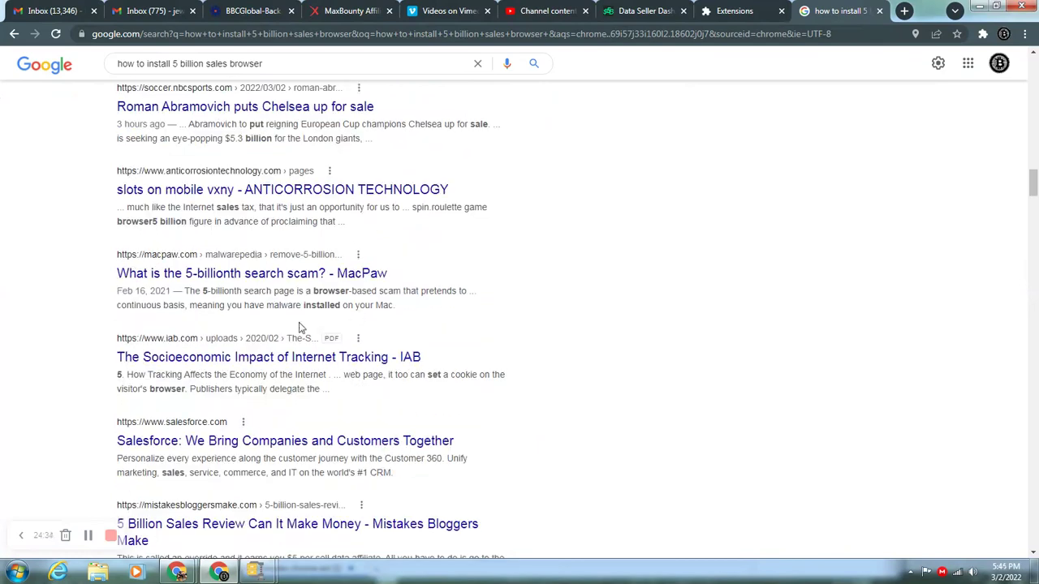
click(219, 439)
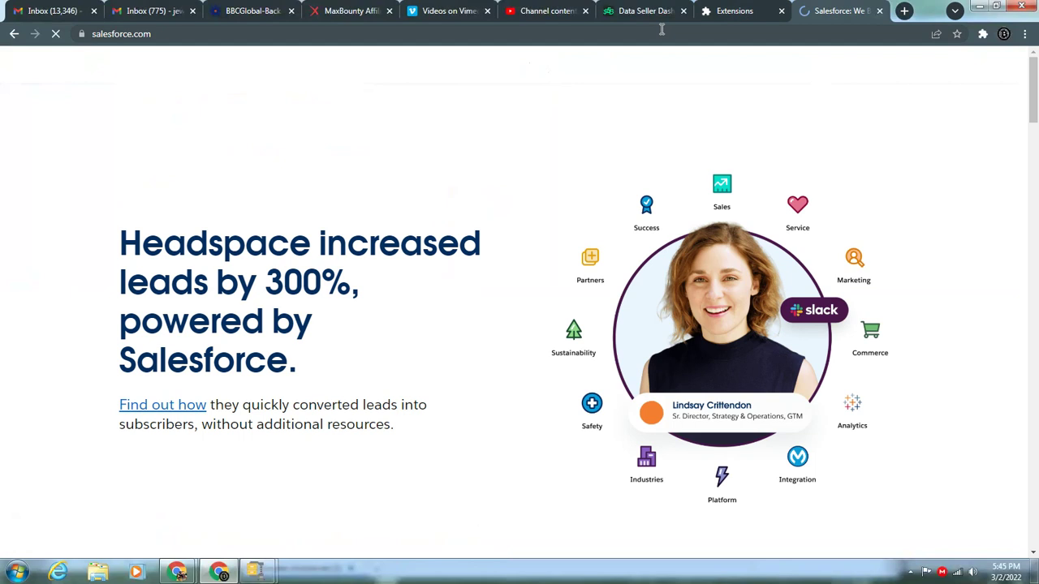
Review the Chrome installation instructions and the 5 Billion Sales entry on the Extensions page
click(659, 12)
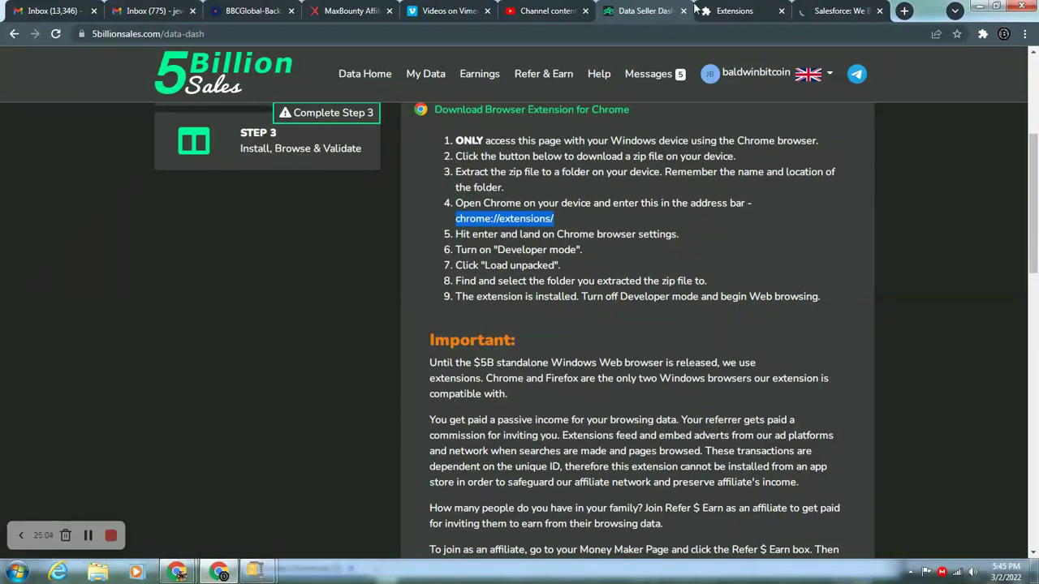
click(718, 11)
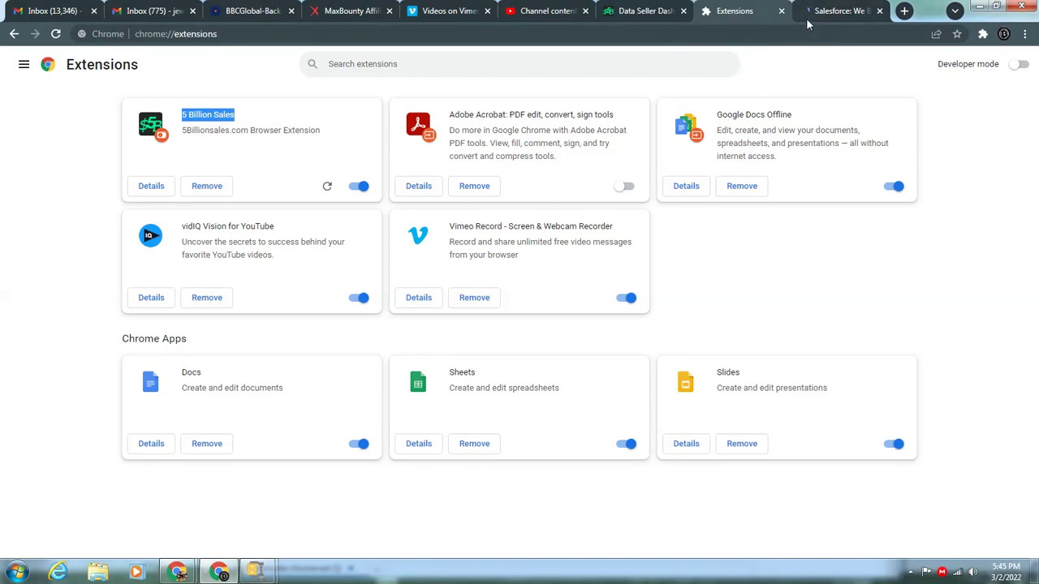
Search Google for mybbcglobal in a new tab and look through the results
click(904, 11)
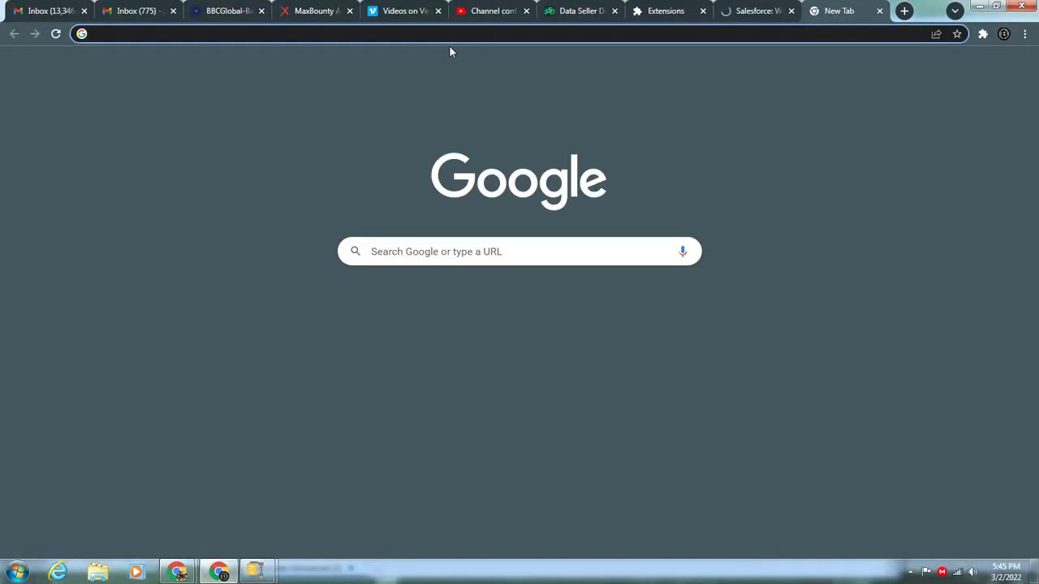
click(437, 251)
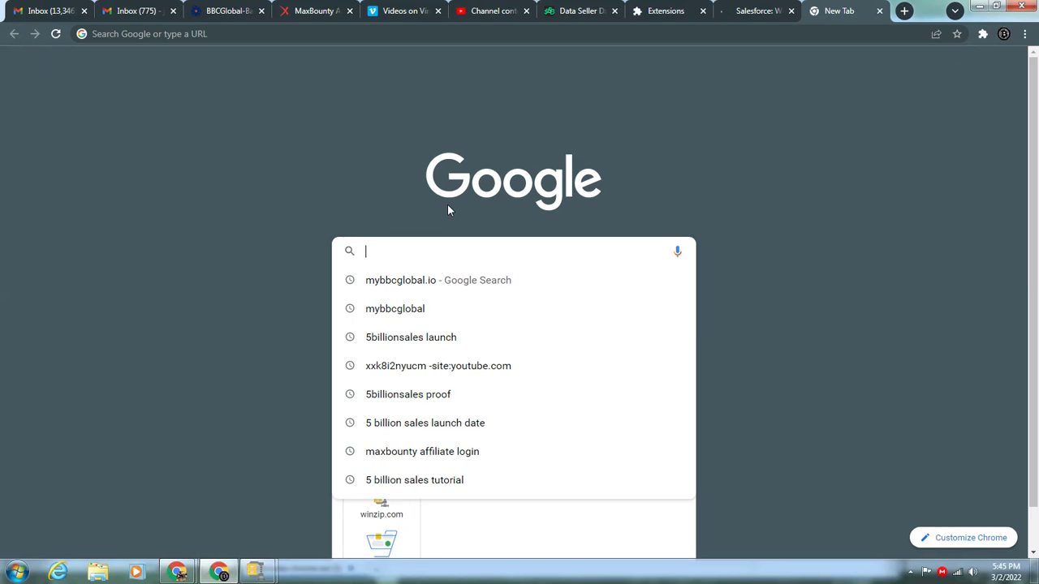
click(420, 311)
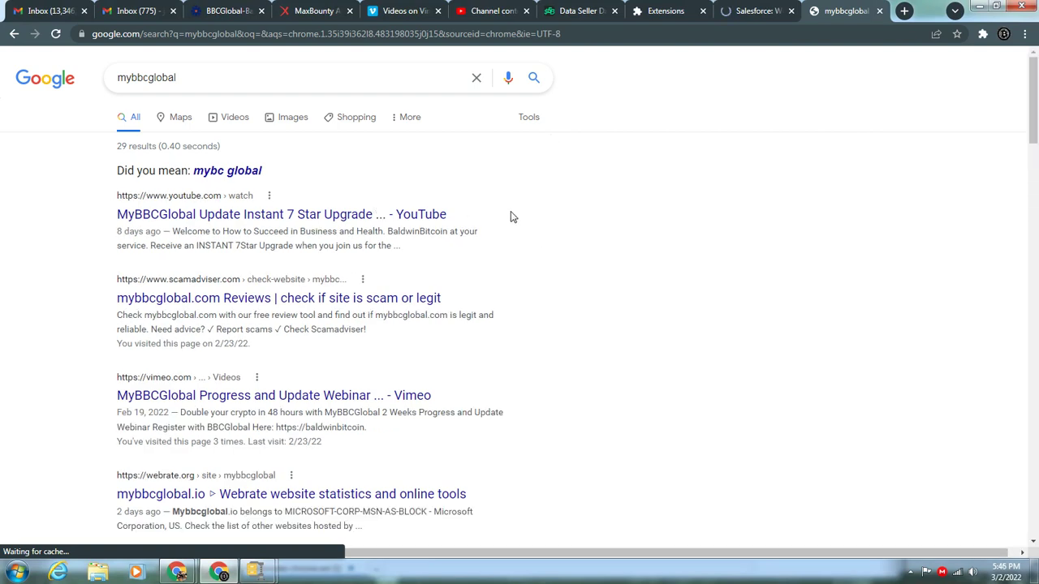
scroll(528, 234, down, 2)
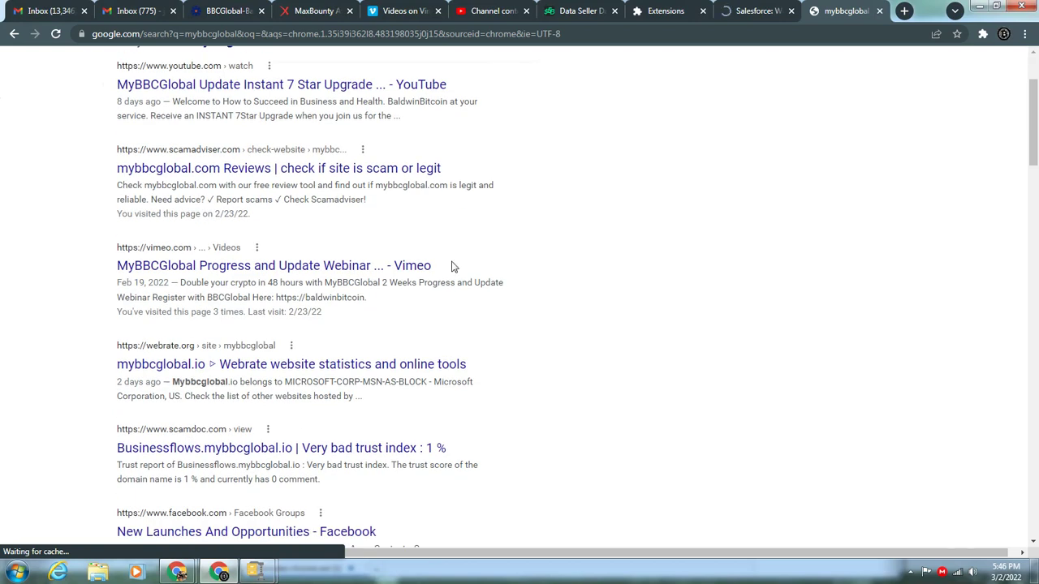
scroll(542, 229, up, 2)
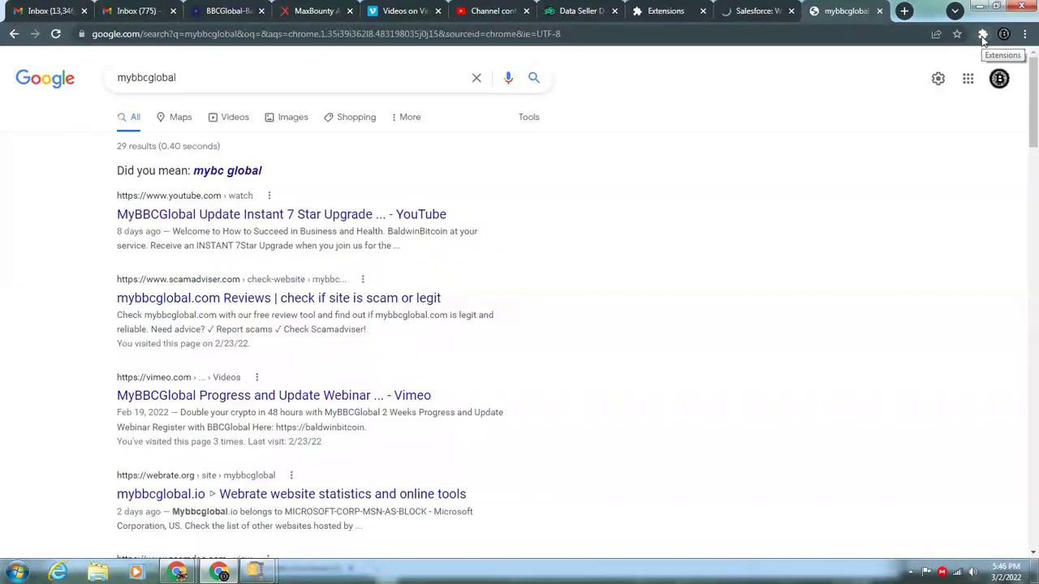
Check the browser's list of extensions with access to the search page and glance back at the 5 Billion Sales Chrome installation instructions
click(982, 35)
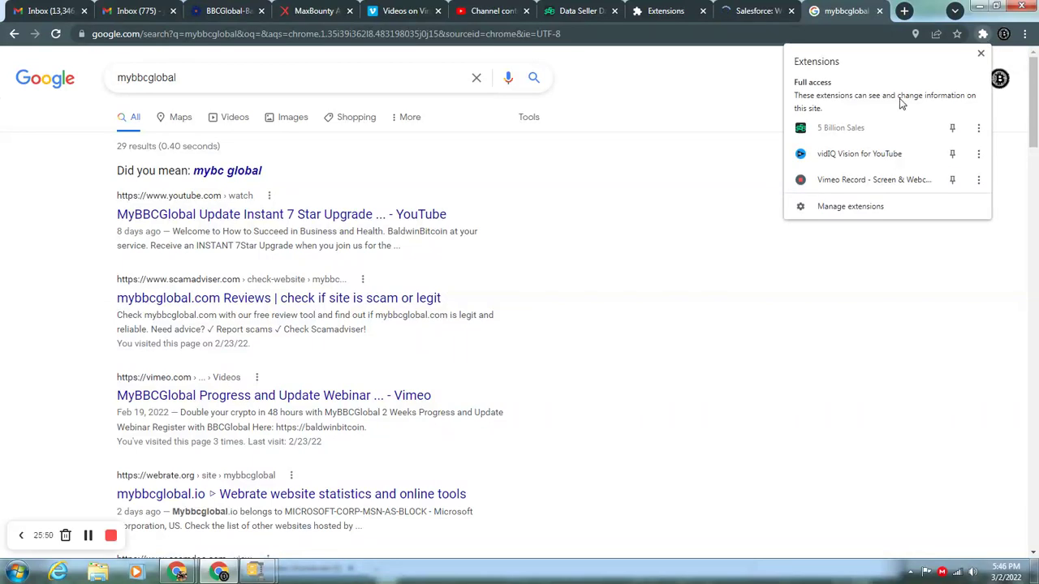
click(709, 167)
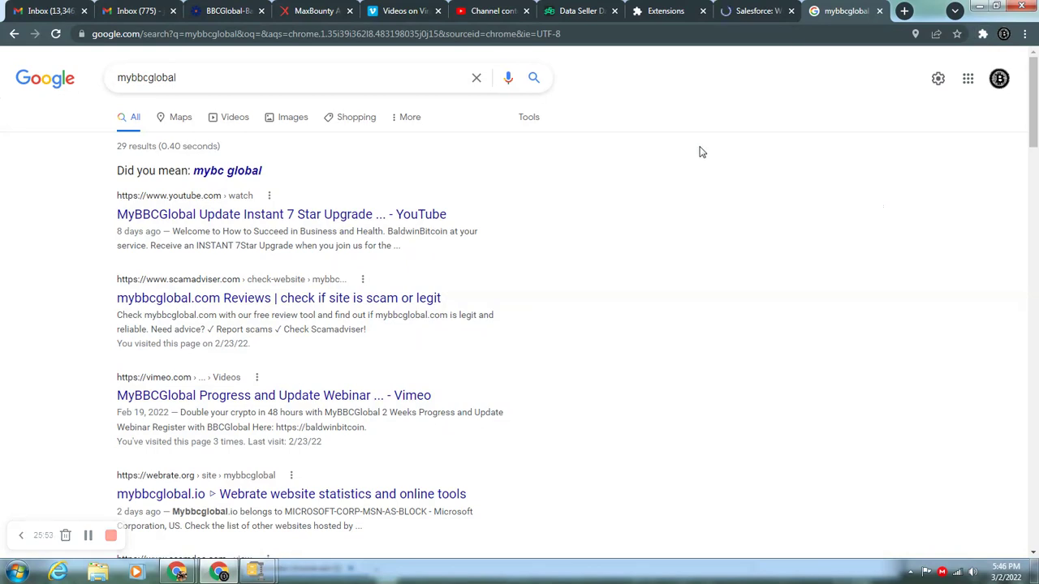
click(982, 37)
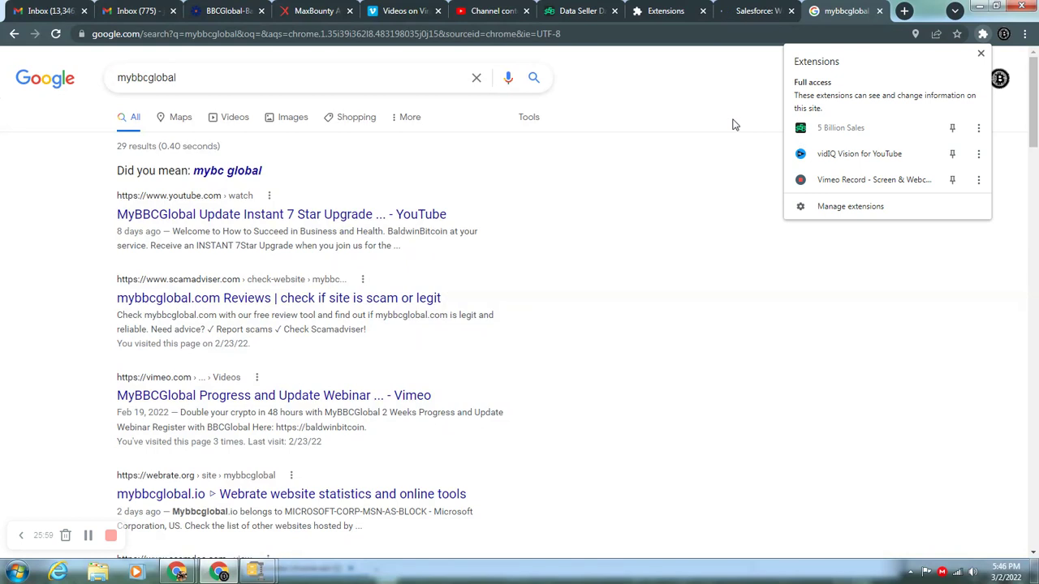
click(577, 11)
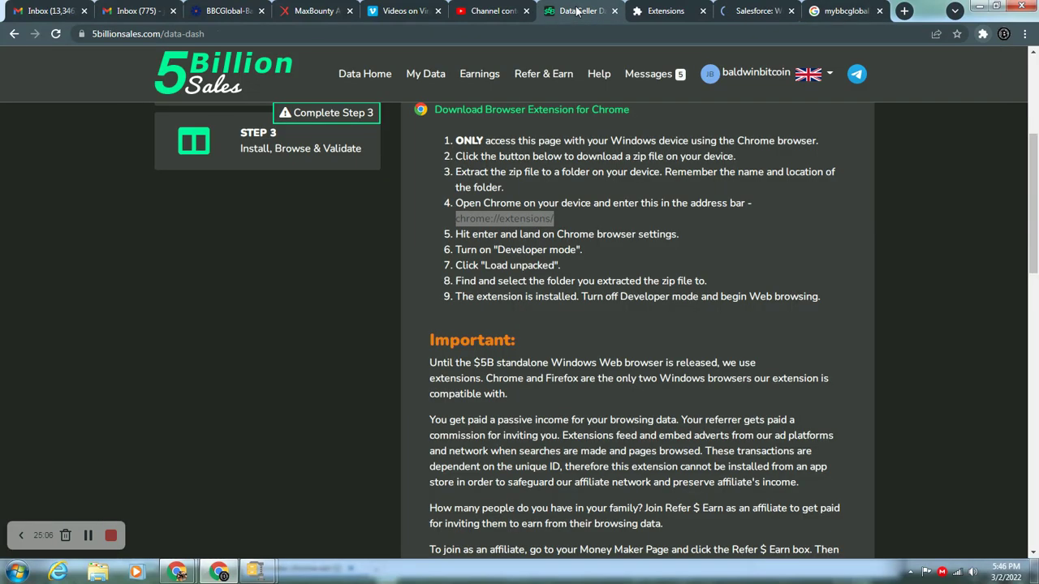
click(833, 9)
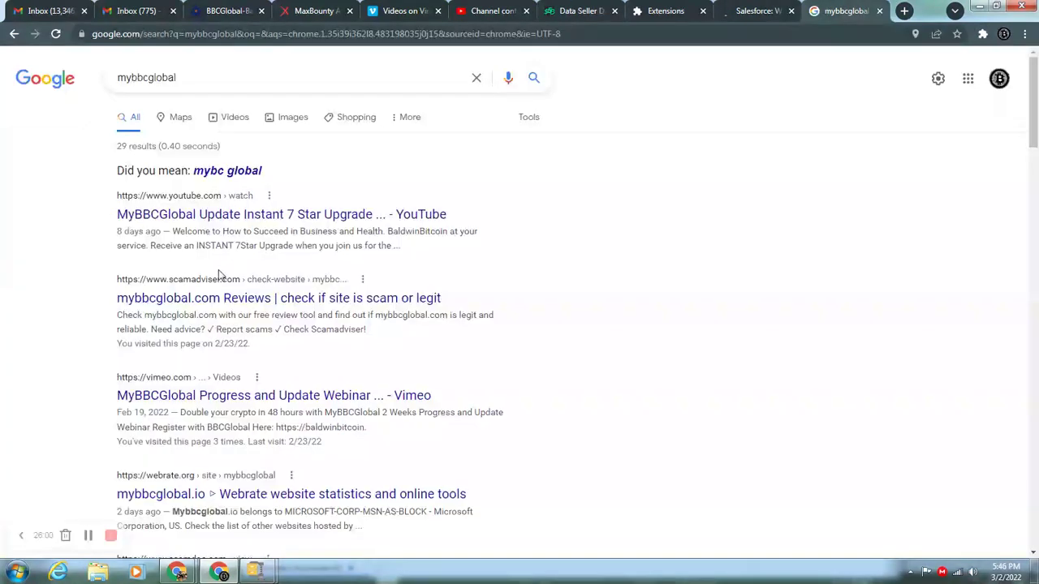
Show only video results for mybbcglobal, look through them, and open the "5BillionSales LAUNCH in 5 DAYS!" YouTube video
scroll(251, 377, down, 2)
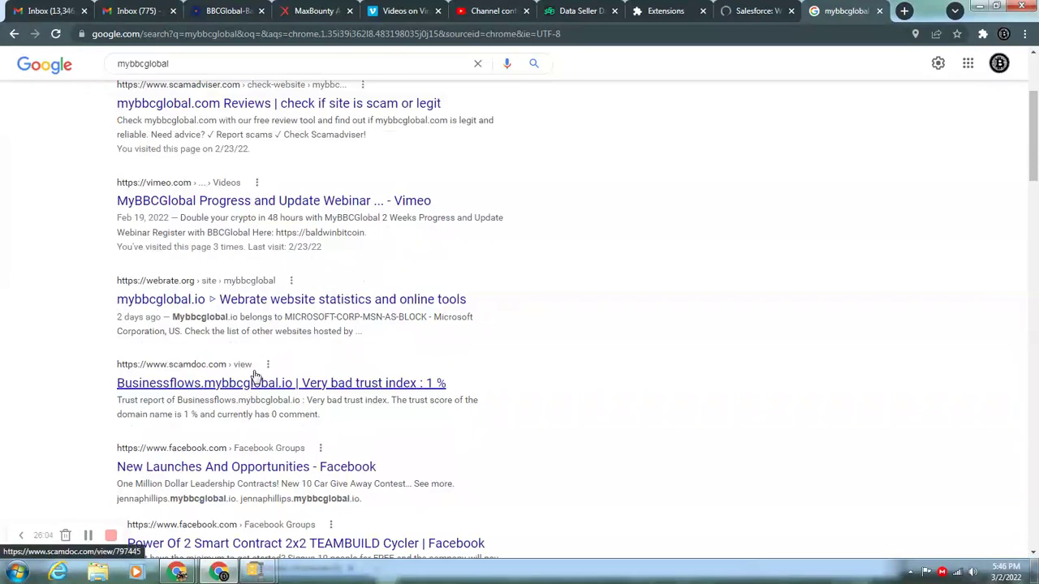
scroll(251, 297, up, 2)
click(233, 119)
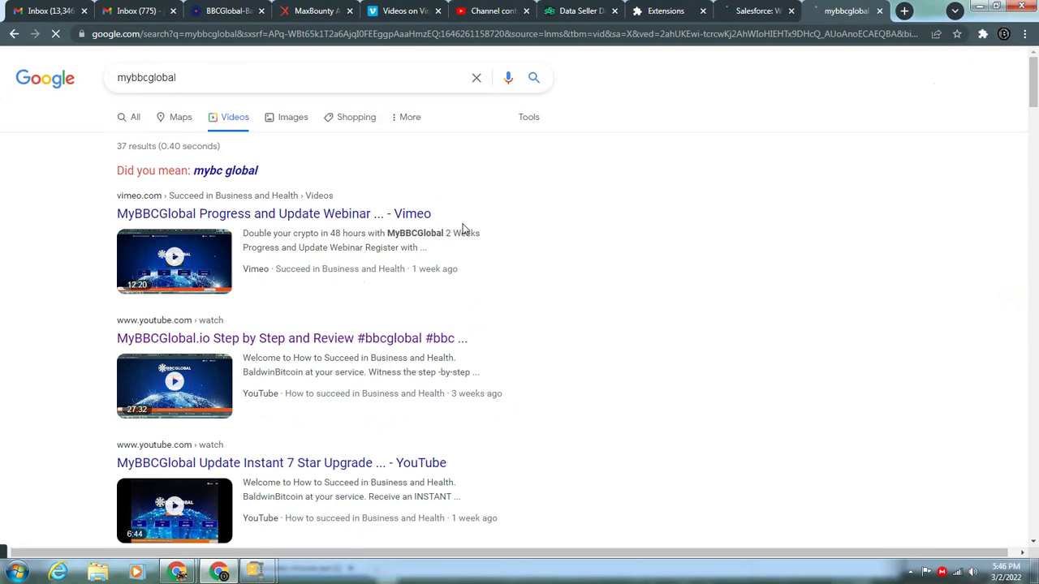
scroll(464, 230, down, 2)
scroll(455, 228, down, 2)
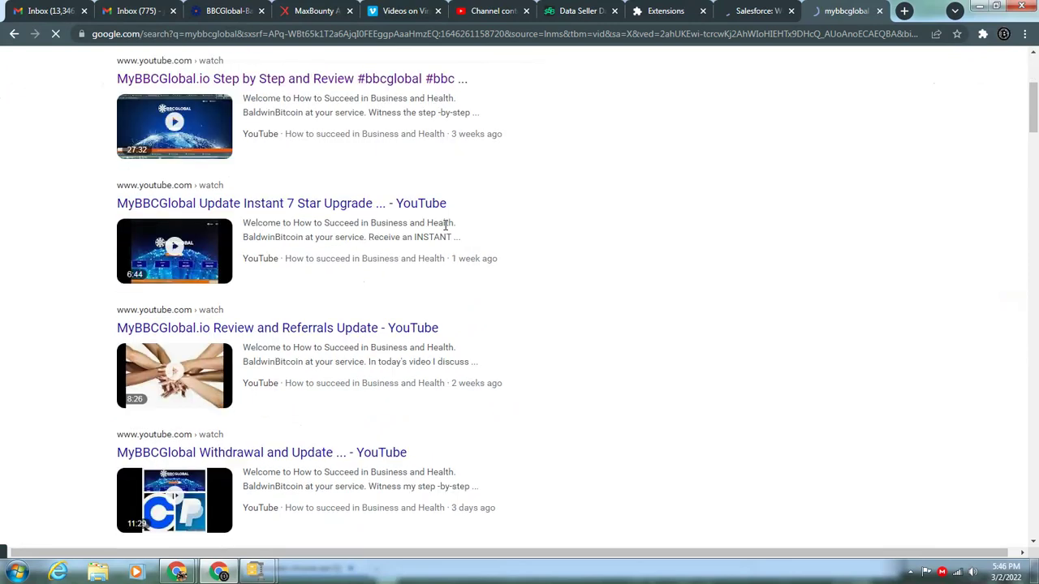
scroll(444, 225, down, 5)
scroll(443, 225, down, 2)
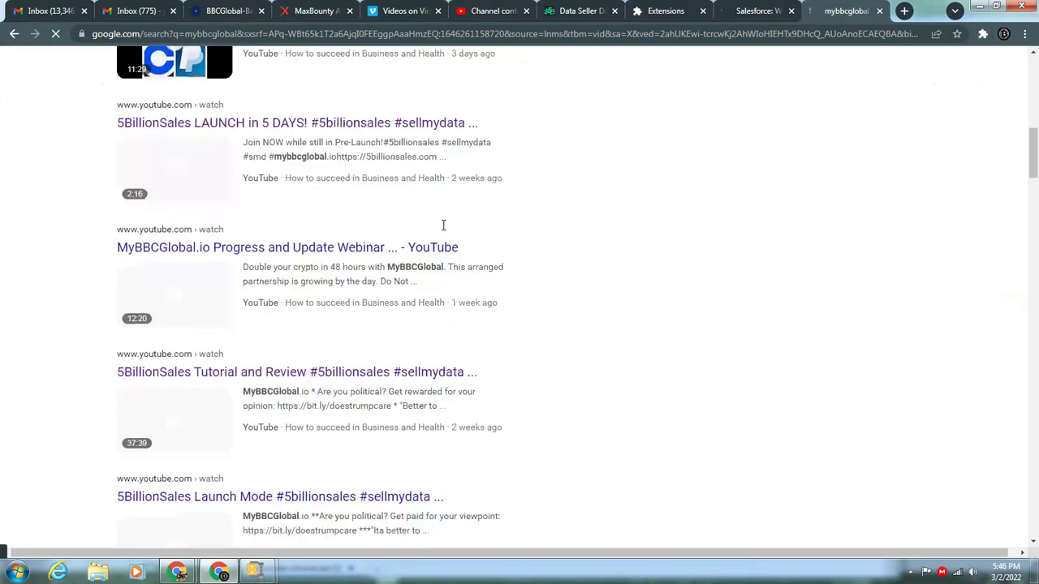
scroll(443, 228, down, 2)
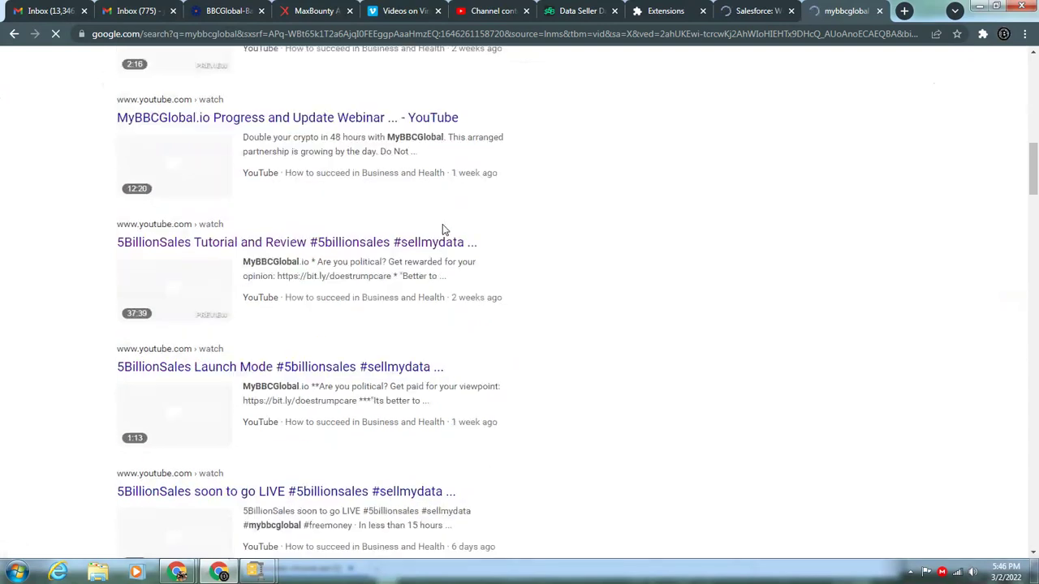
scroll(443, 224, down, 2)
scroll(443, 224, down, 2)
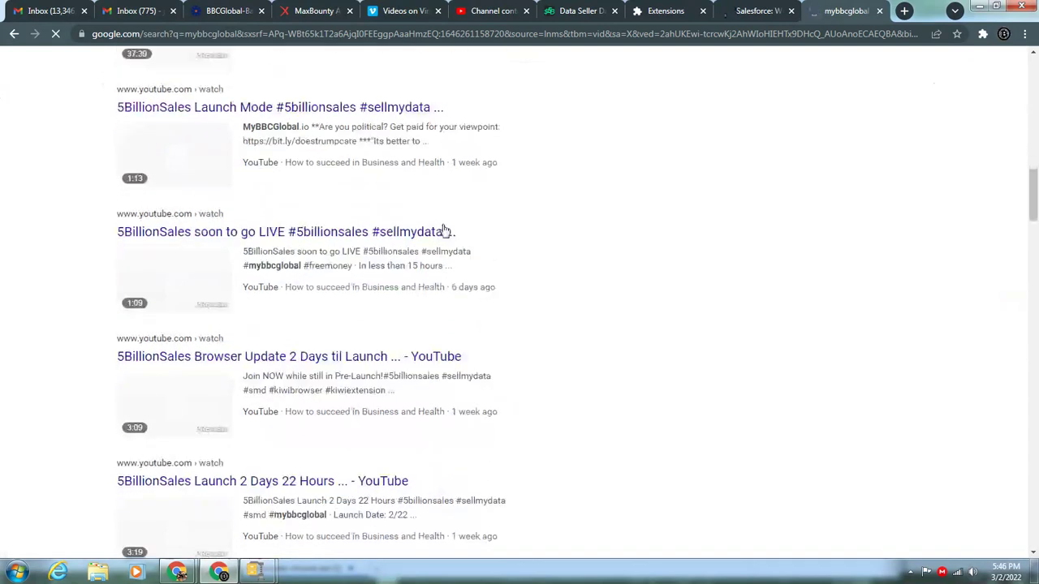
scroll(444, 230, down, 2)
scroll(444, 229, up, 3)
scroll(443, 226, up, 6)
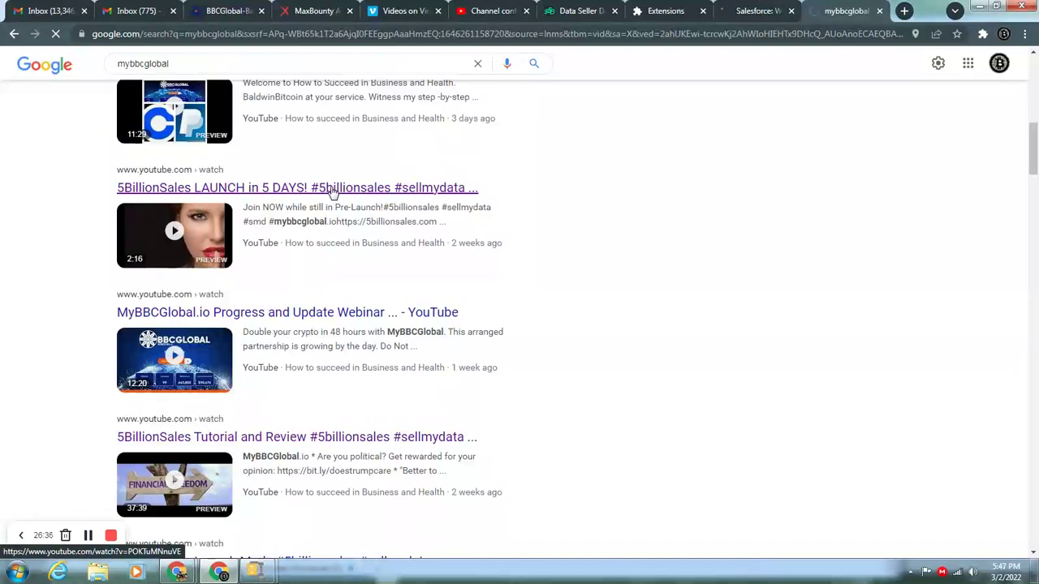
click(333, 190)
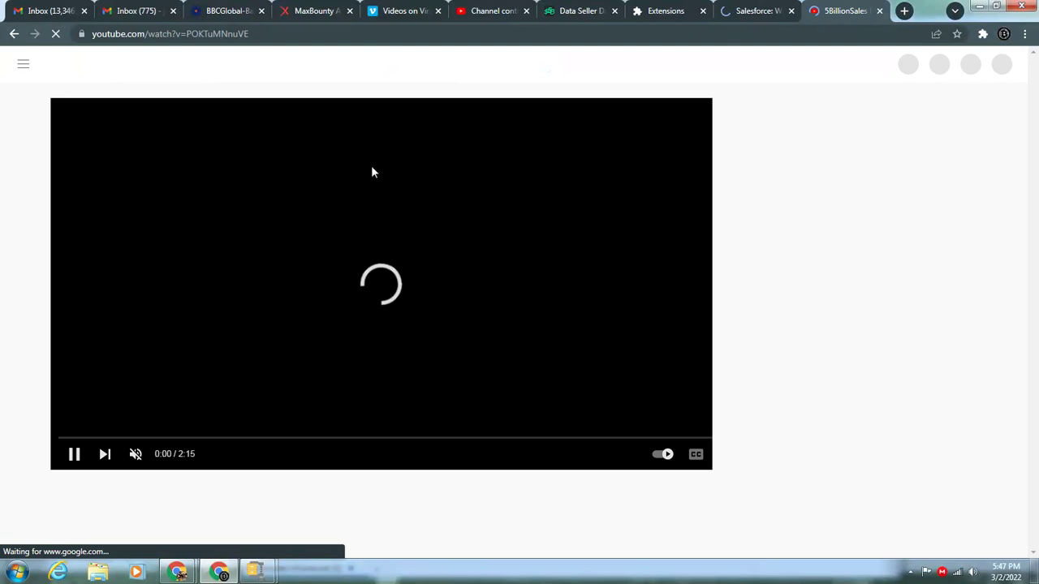
Close the Salesforce page, check the Extensions page, and return to the 5 Billion Sales data dashboard
click(586, 12)
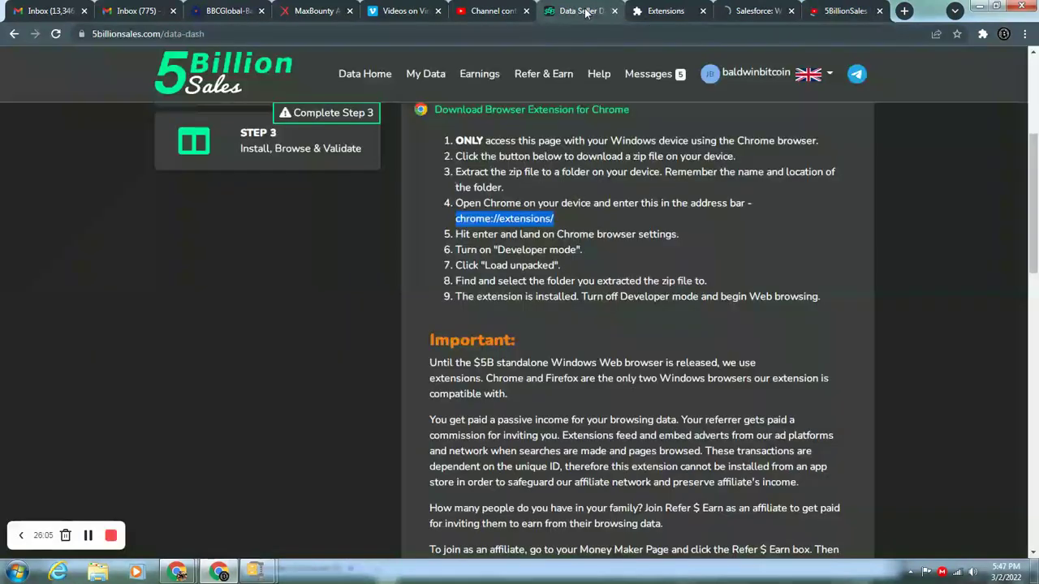
click(792, 12)
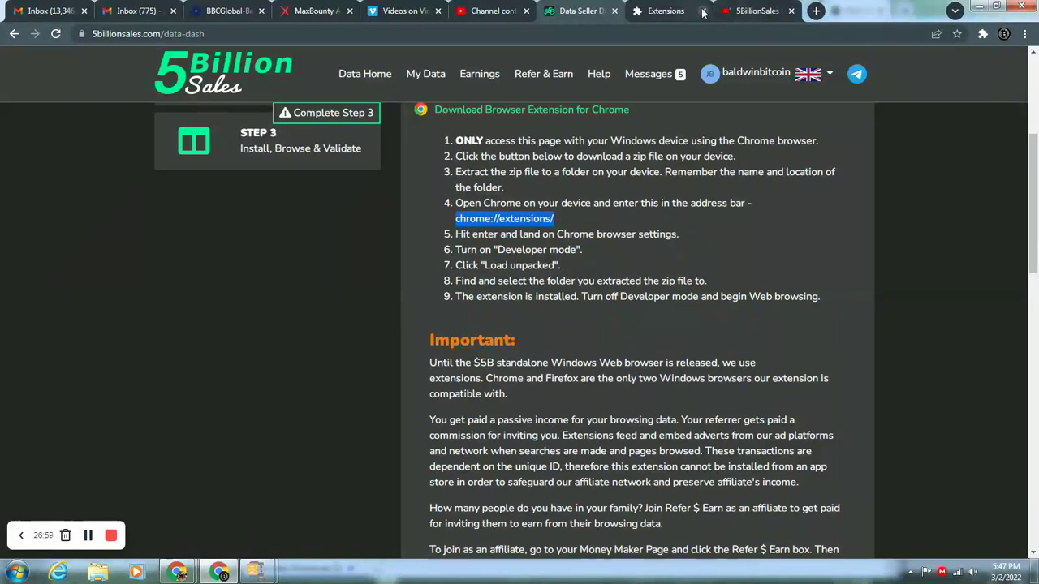
click(670, 11)
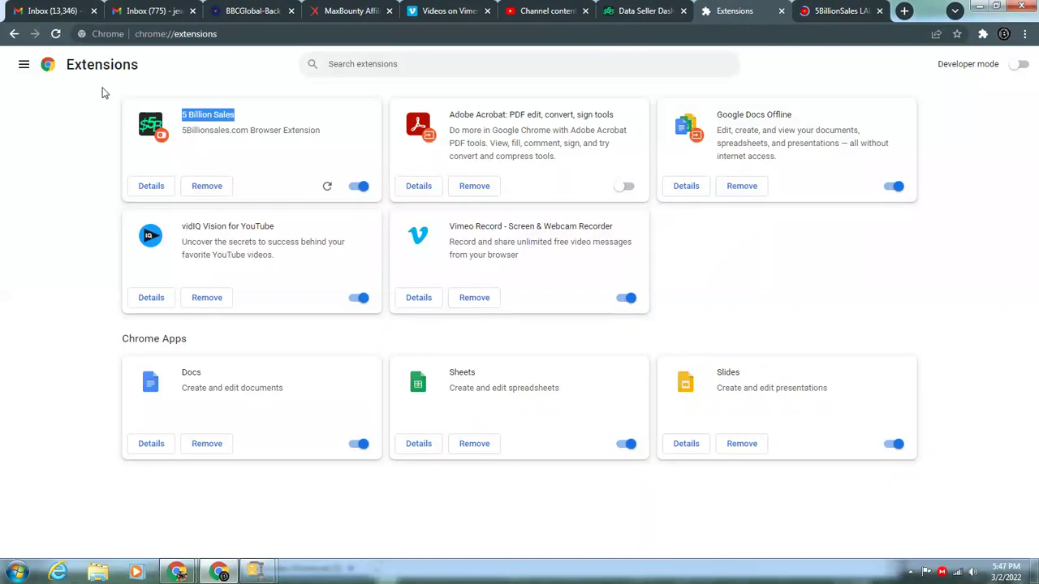
click(640, 11)
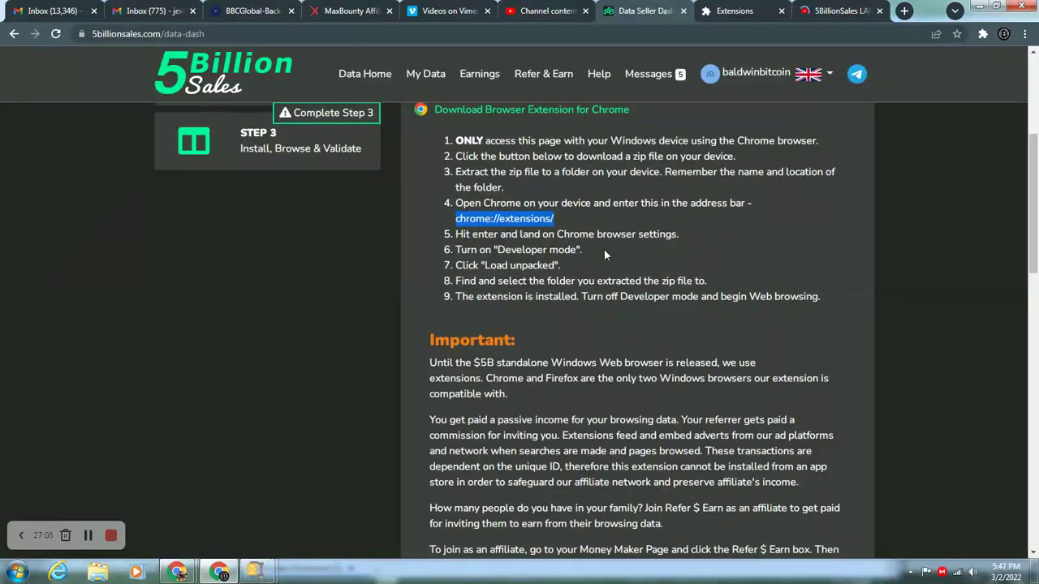
Read the Important section below the Chrome instructions, highlighting the $100 affiliate earnings statement, and continue to the other platforms' extension downloads
scroll(568, 253, down, 2)
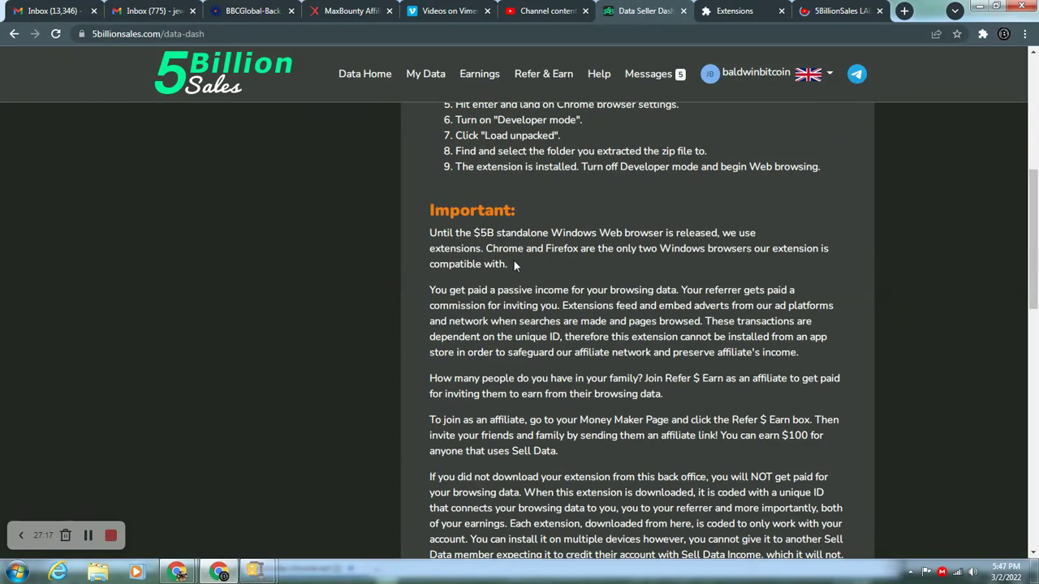
scroll(514, 260, down, 1)
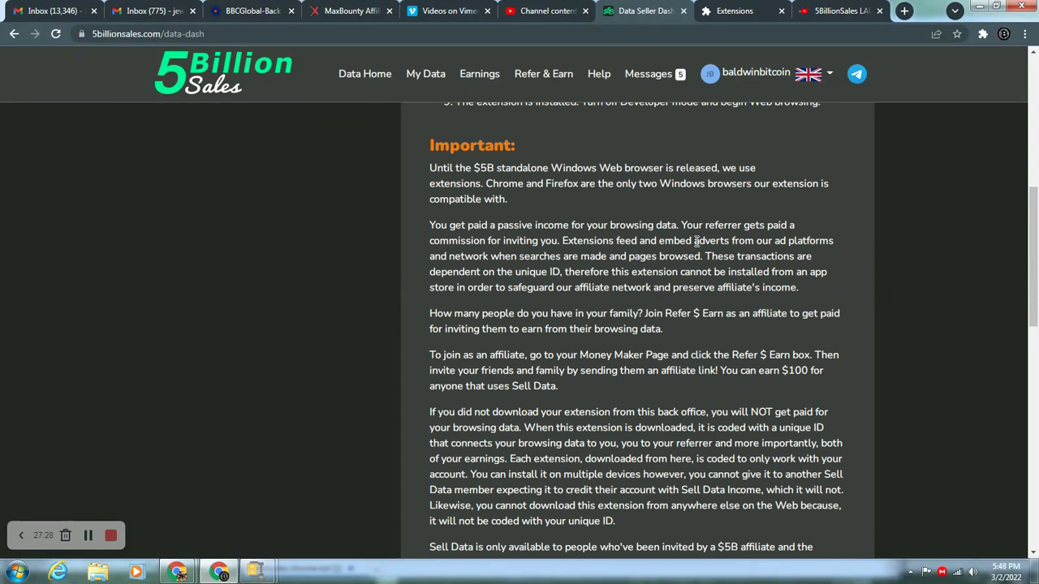
scroll(695, 241, down, 1)
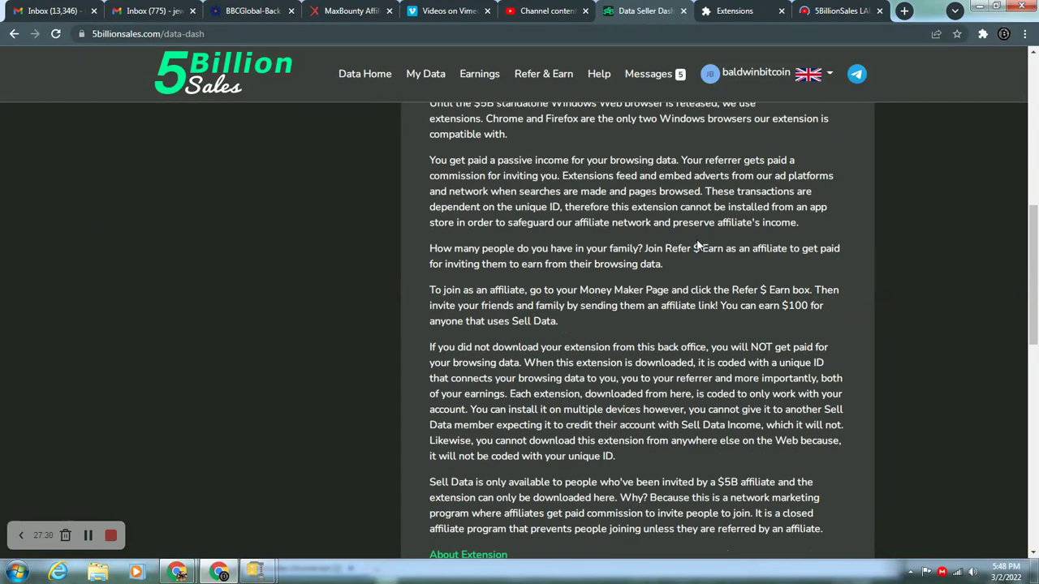
scroll(696, 246, down, 1)
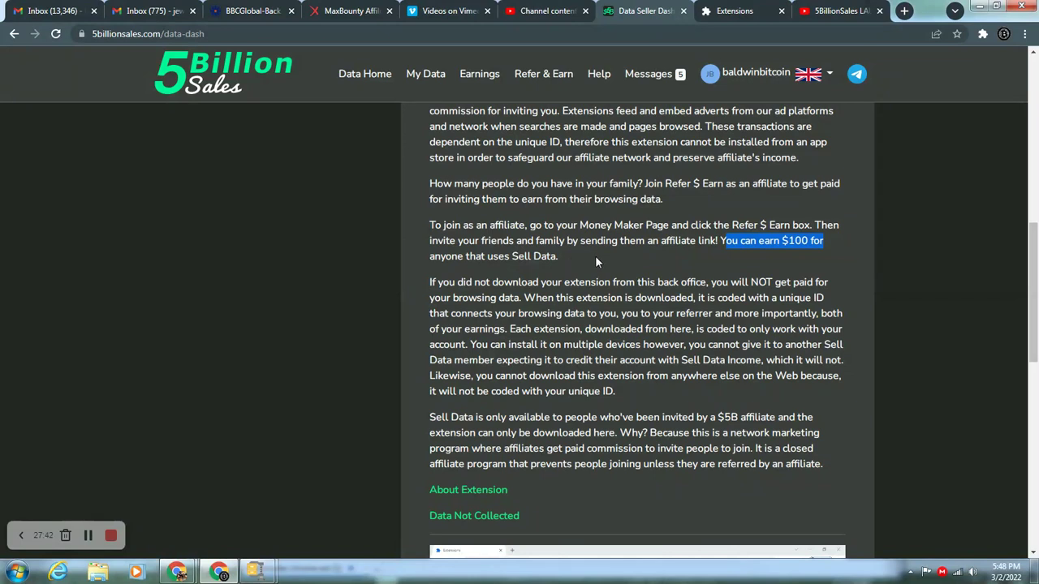
scroll(600, 262, down, 3)
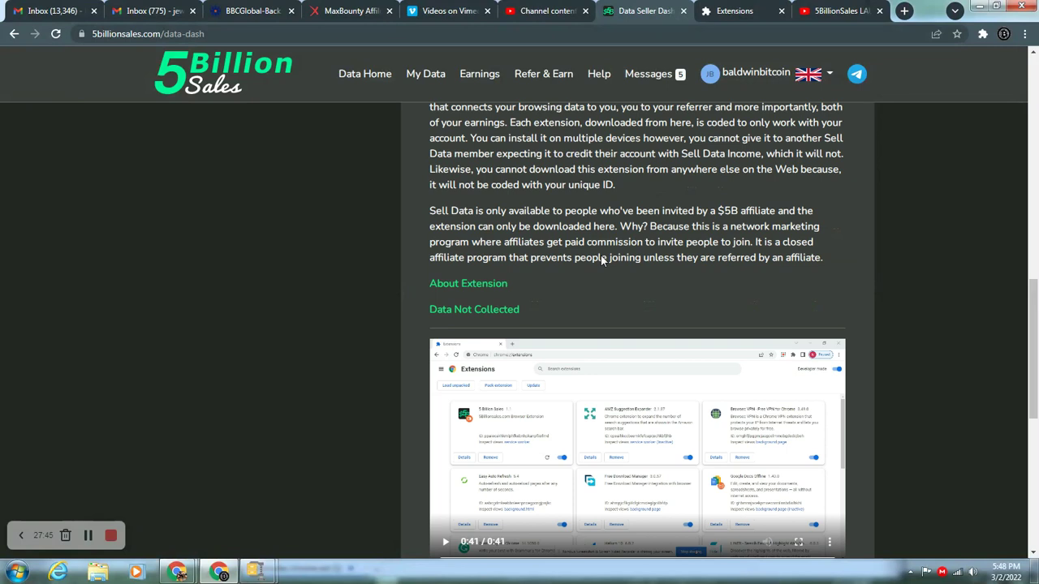
scroll(601, 260, down, 3)
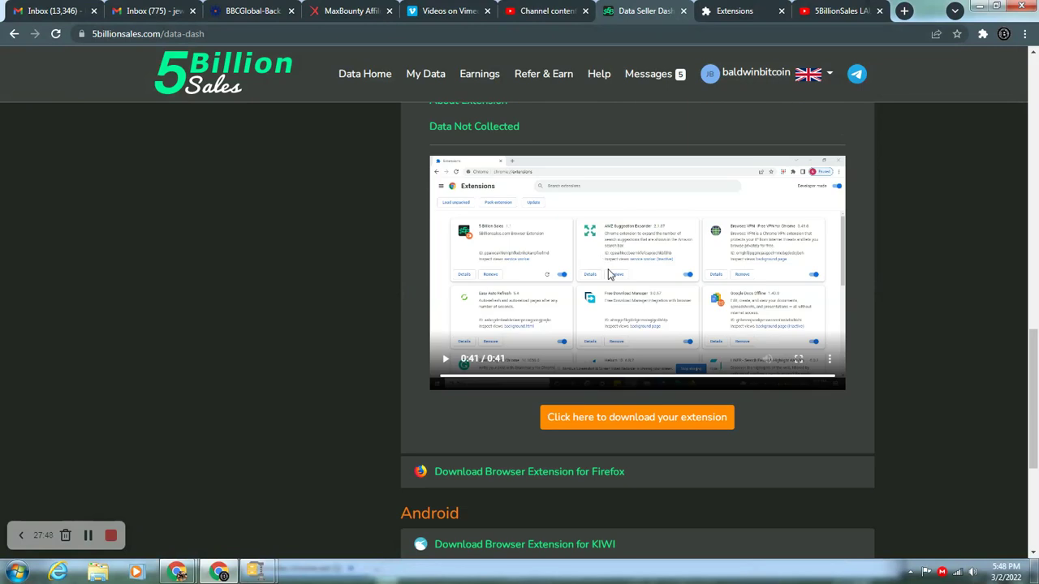
scroll(609, 272, down, 2)
scroll(593, 242, down, 2)
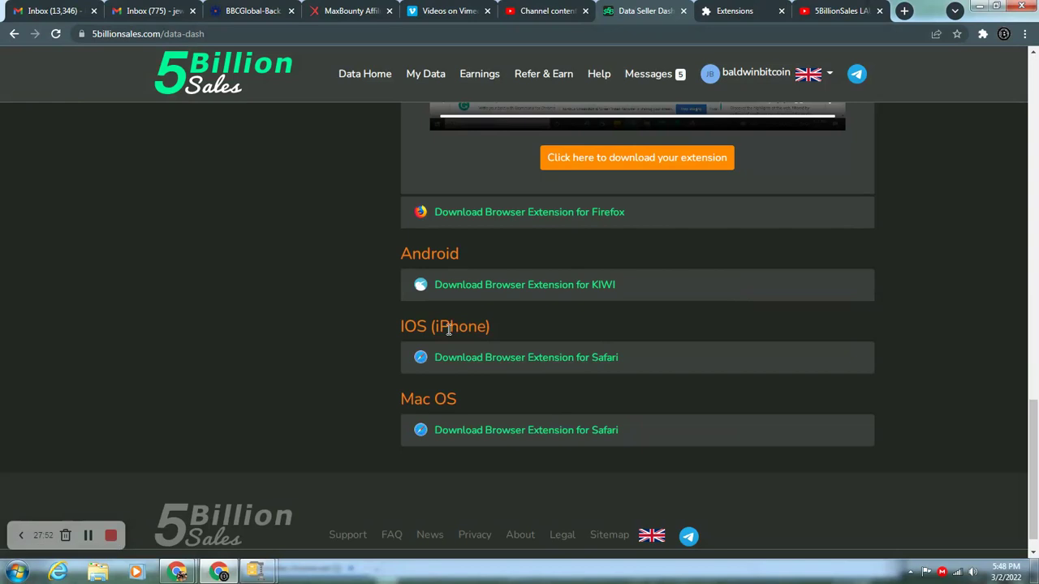
Expand the Android KIWI browser extension instructions and look through them down to the extension download
scroll(314, 350, up, 2)
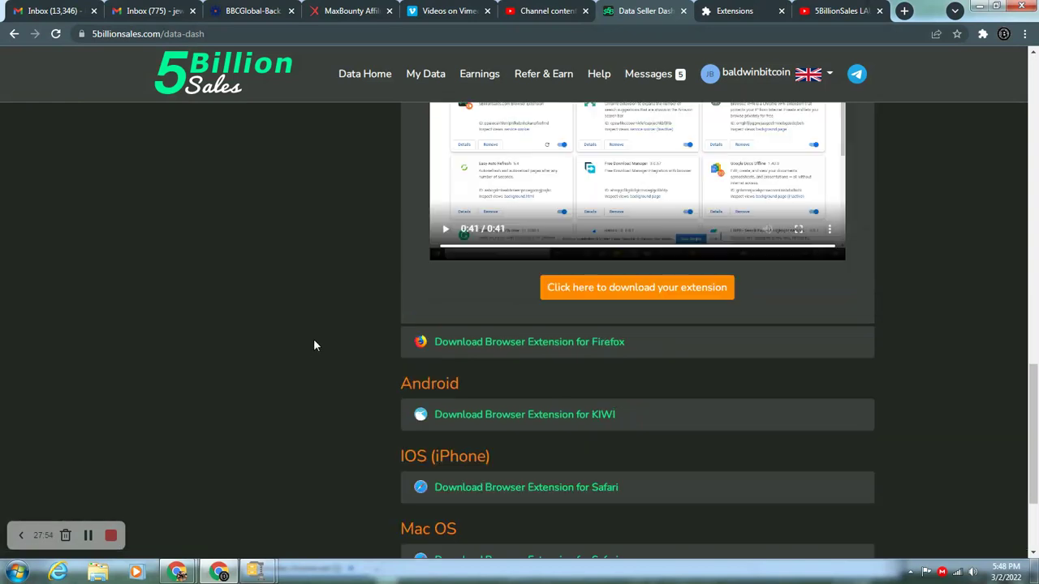
scroll(314, 341, up, 4)
scroll(316, 339, down, 4)
click(486, 417)
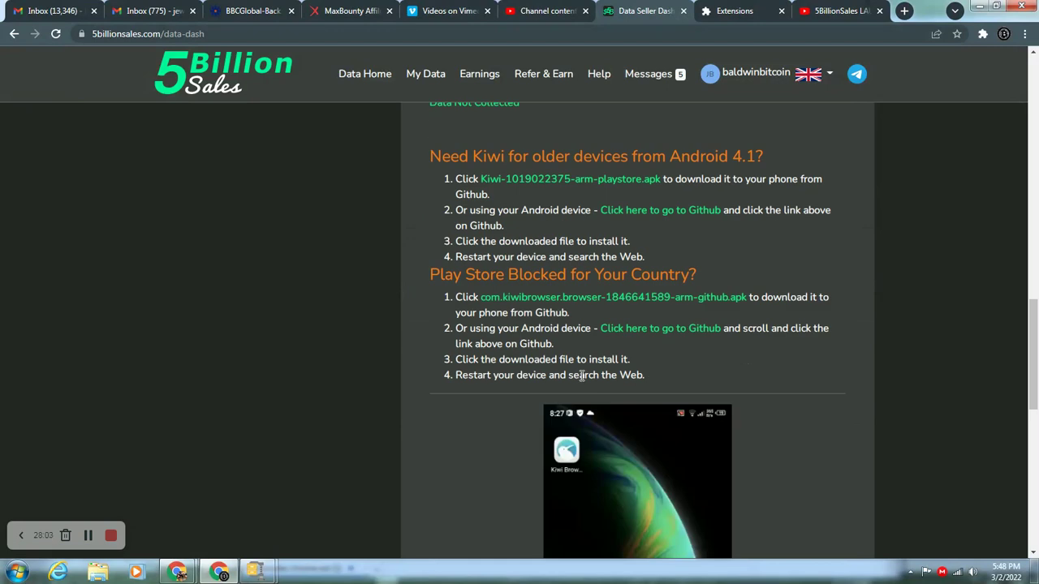
scroll(610, 419, down, 3)
scroll(609, 417, down, 3)
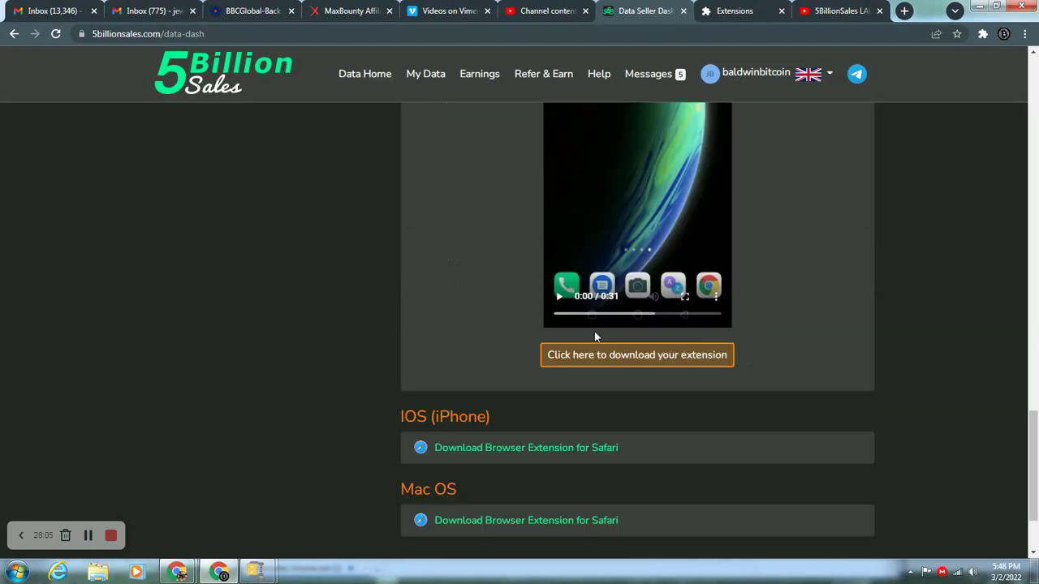
Expand the iPhone Safari extension section and highlight the 10th March 2022 replacement date and the mention of Safari
click(504, 448)
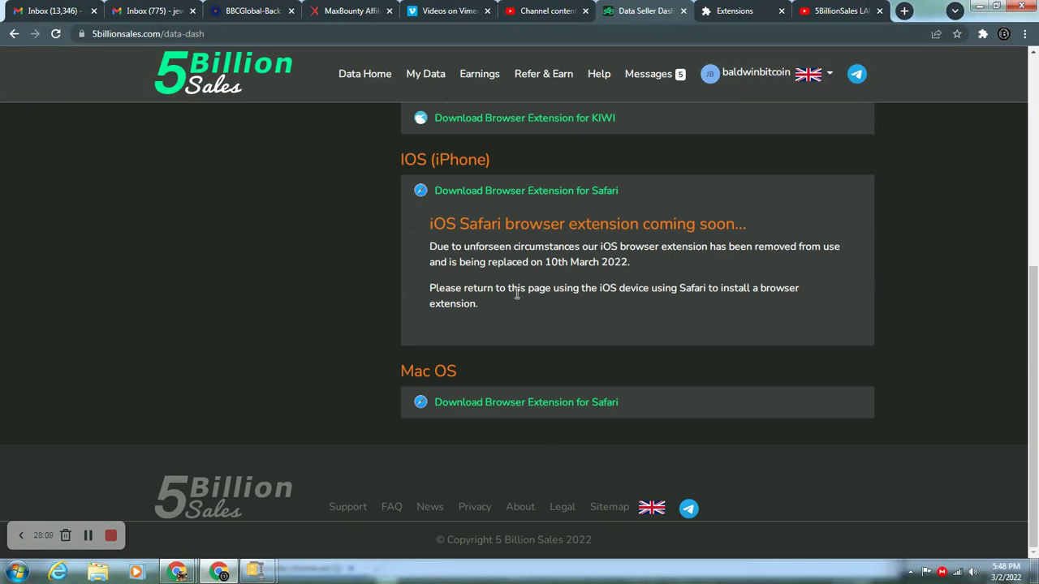
scroll(527, 299, up, 3)
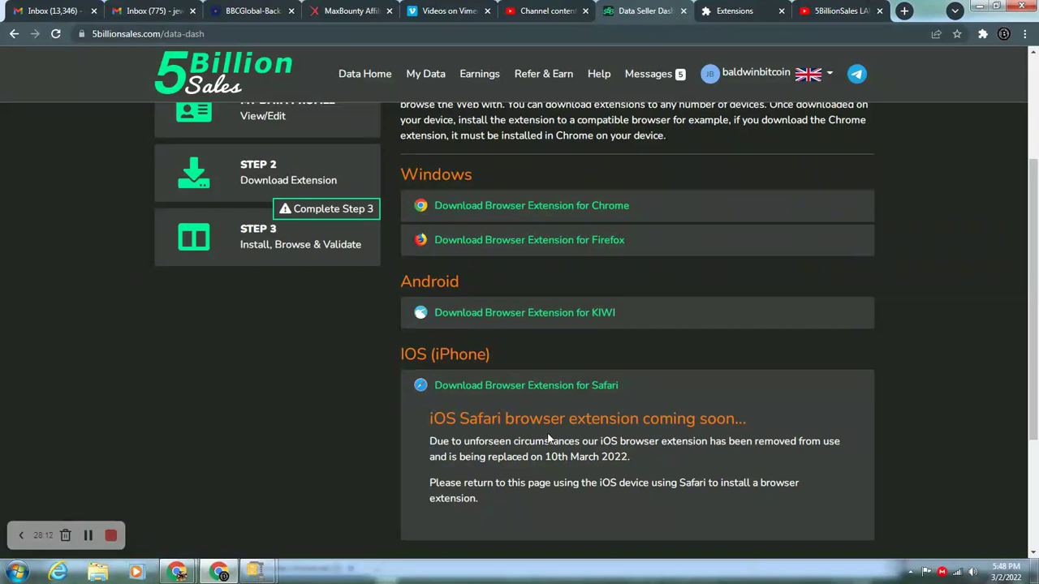
scroll(548, 439, down, 2)
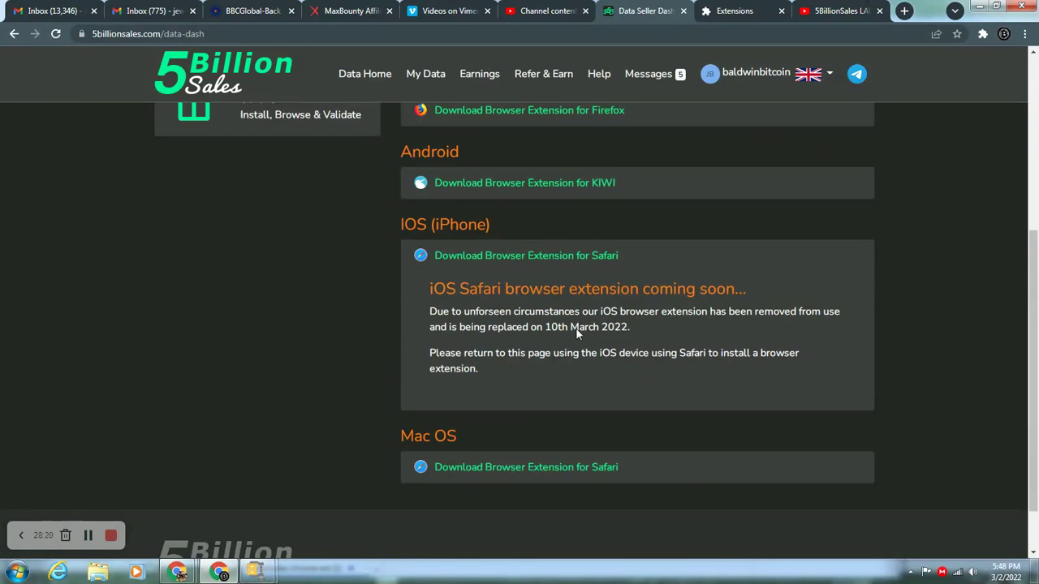
drag(542, 327, 640, 319)
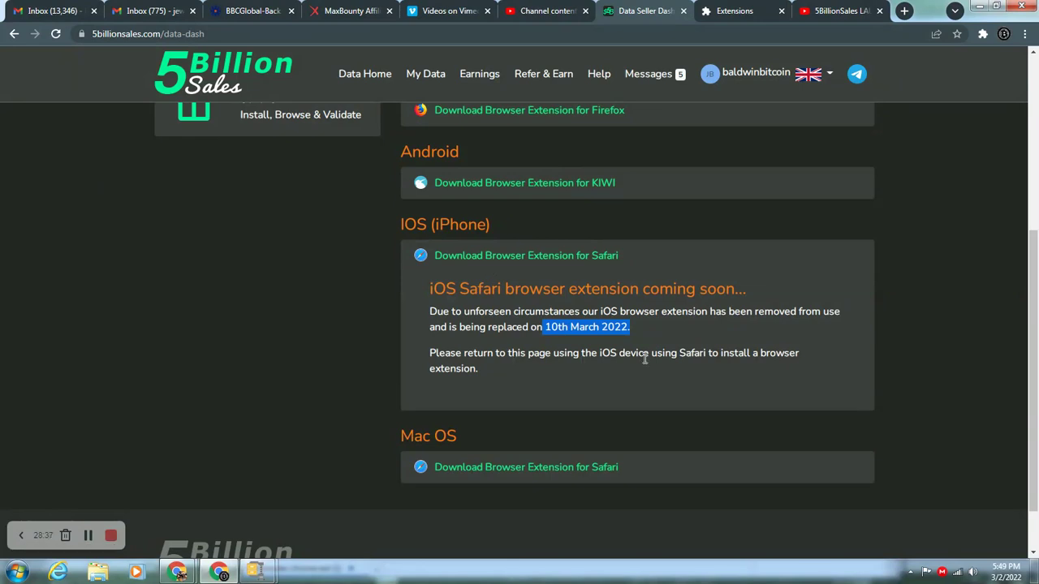
double_click(684, 354)
drag(713, 354, 716, 354)
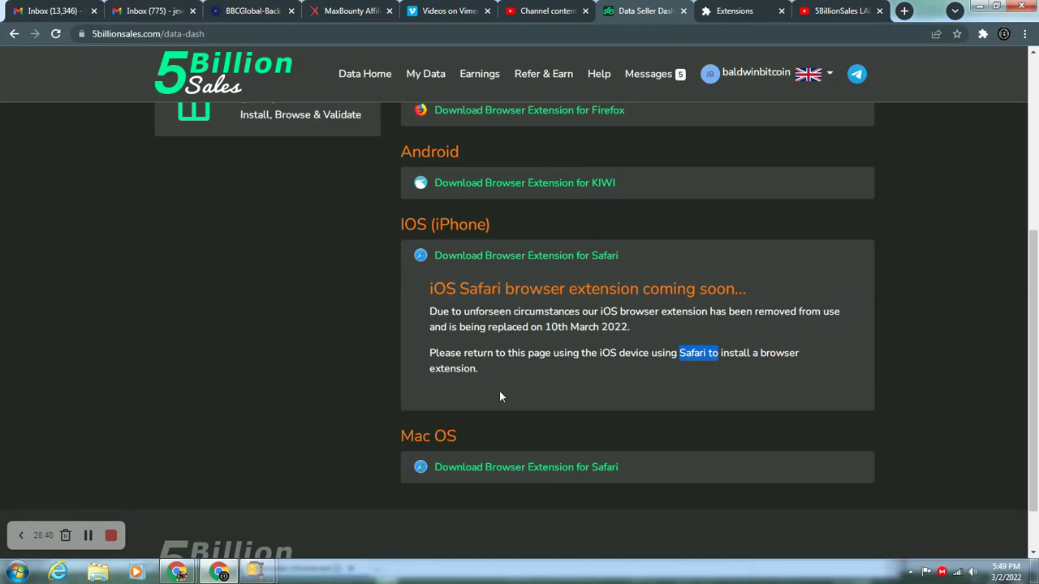
Expand the Mac OS Safari extension section, review its notice, and return to the Select Extension introduction
click(484, 468)
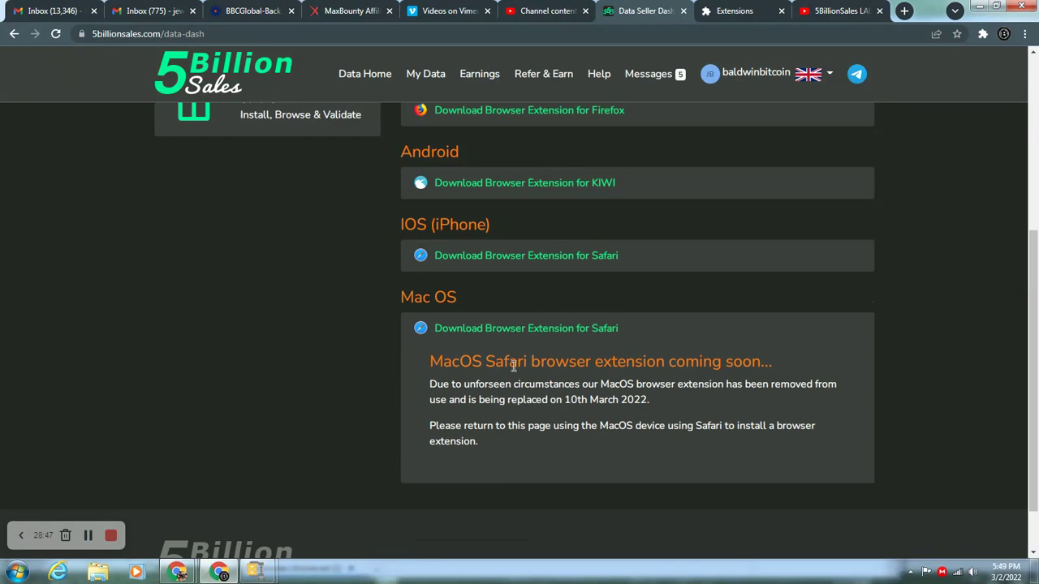
scroll(319, 377, up, 1)
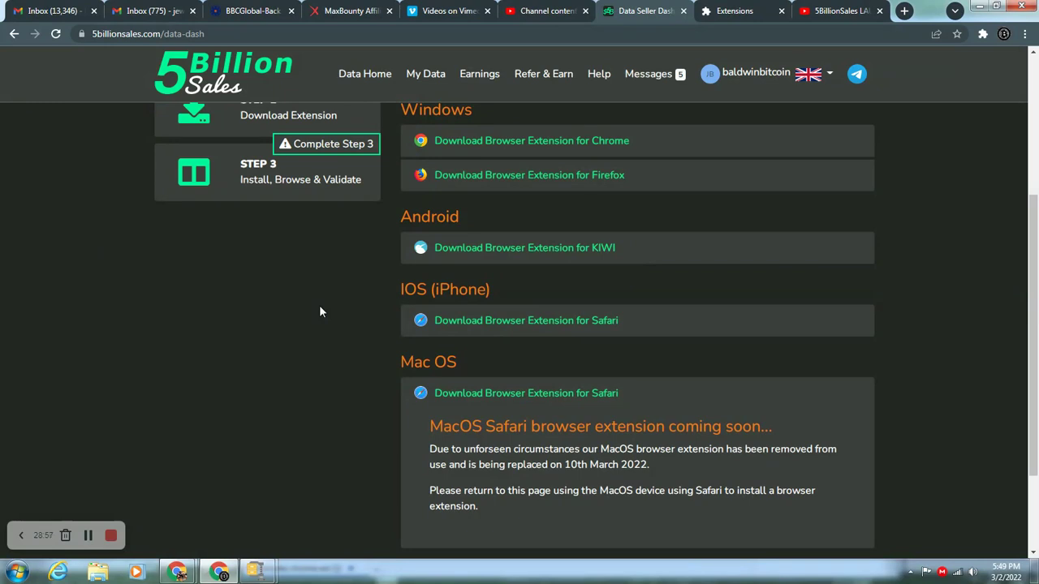
scroll(320, 305, up, 2)
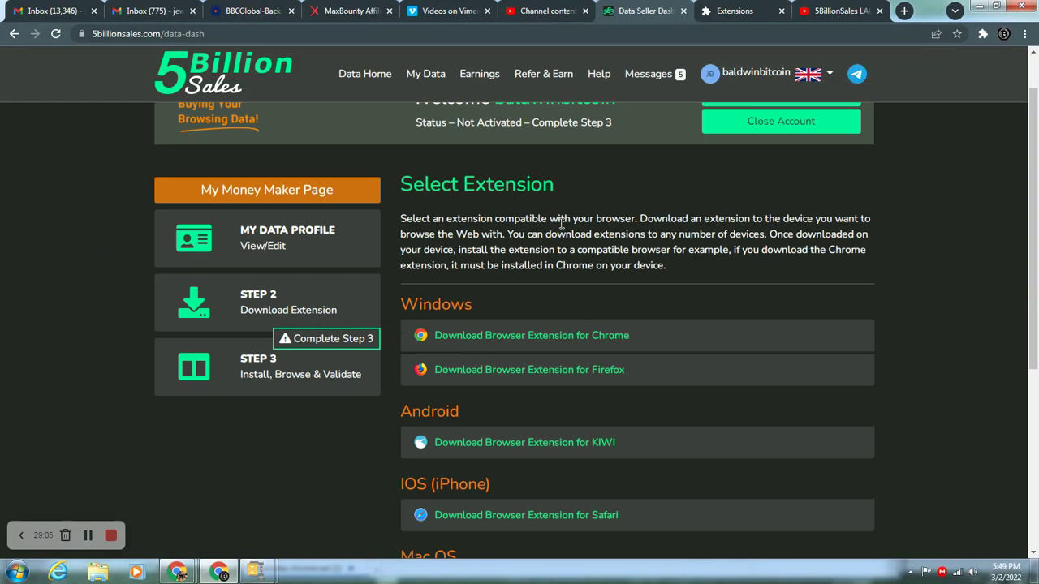
Look over the Select Extension download list once more and reload the Sell Data dashboard
scroll(561, 221, down, 5)
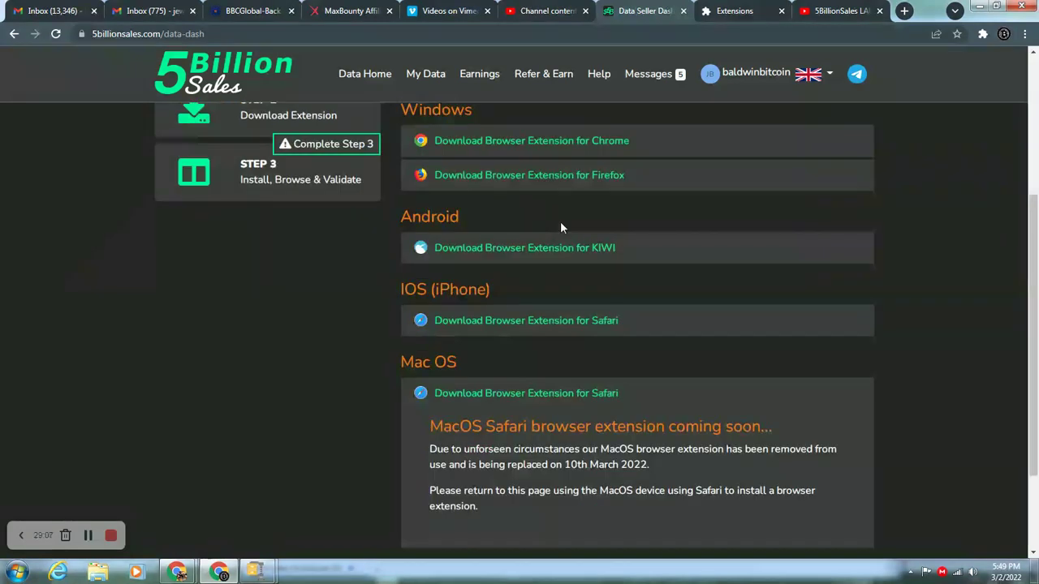
scroll(559, 221, up, 4)
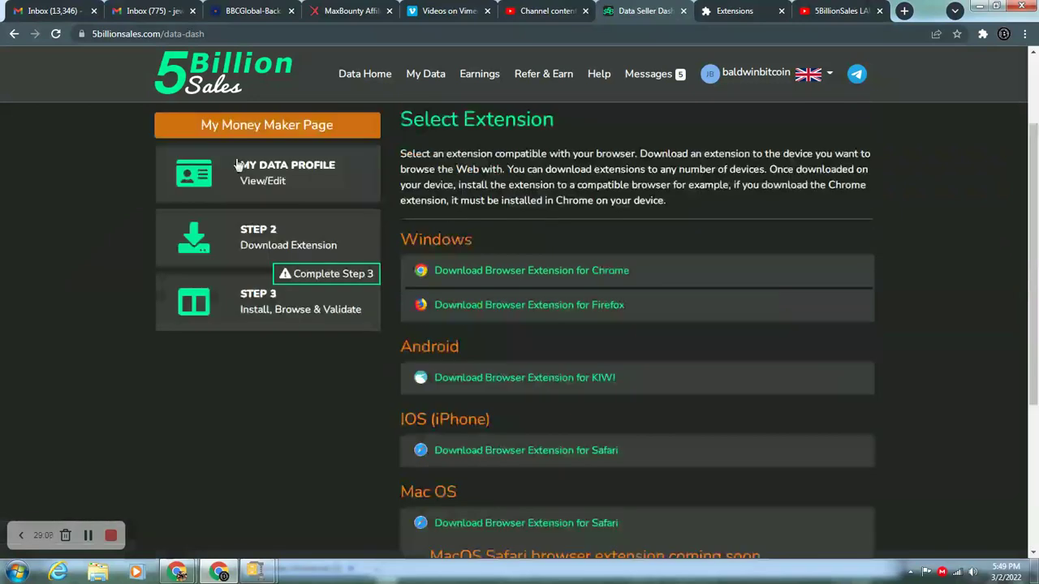
click(56, 35)
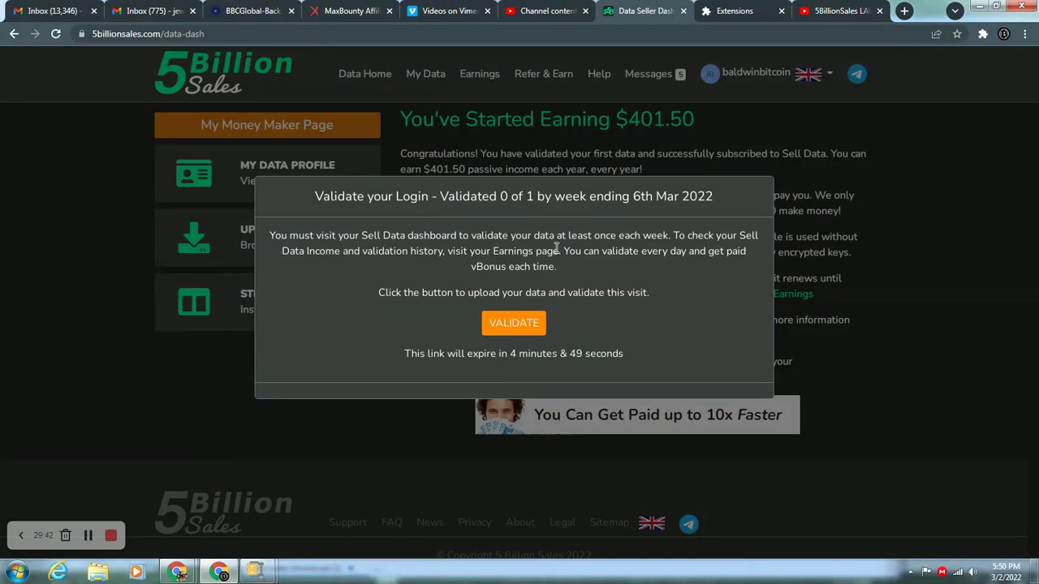
Highlight "each week" in the validation notice, then start the validation and highlight the Income From My Data line
drag(618, 236, 667, 235)
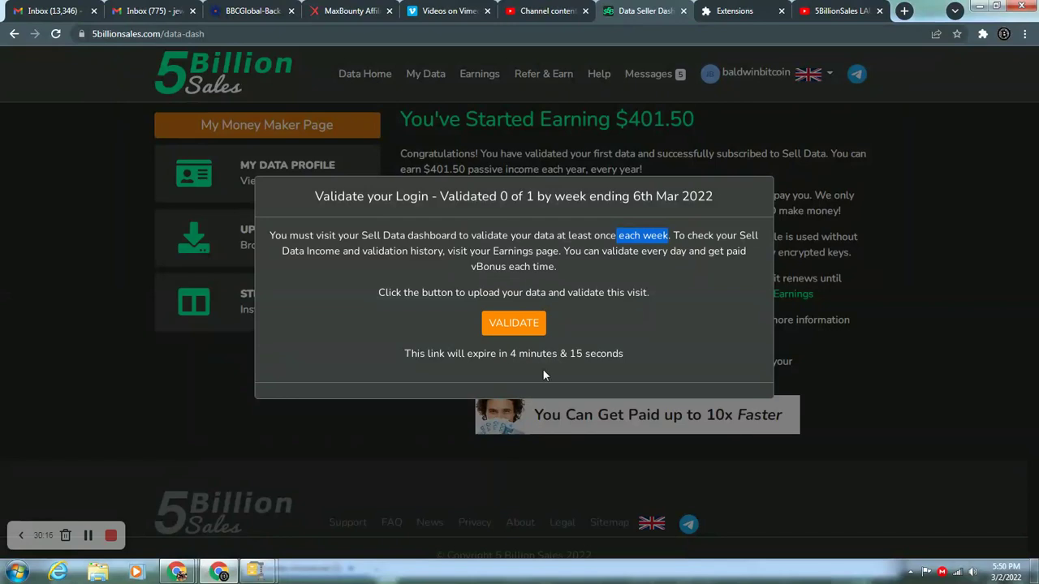
click(522, 325)
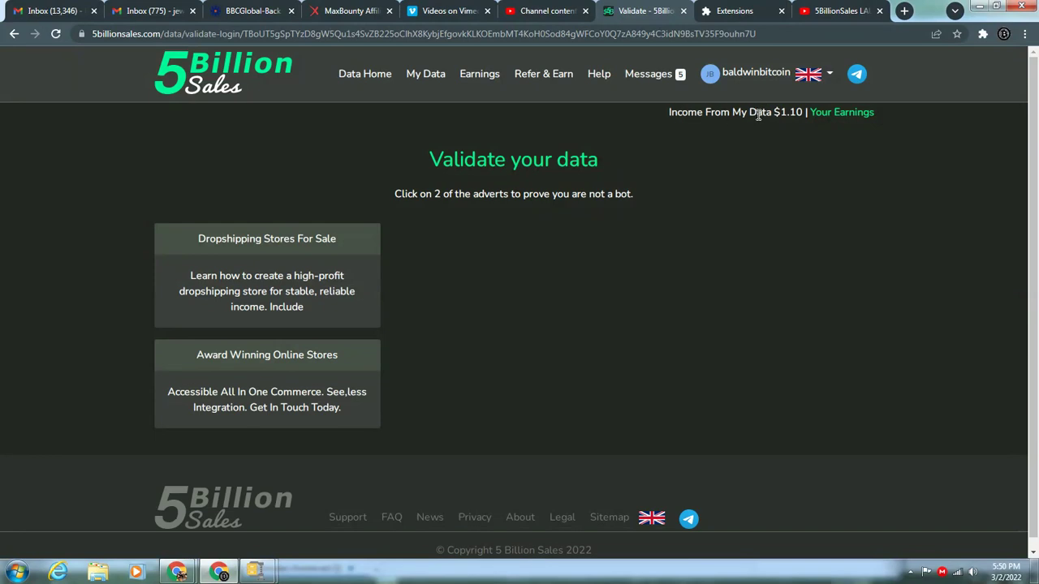
drag(667, 113, 802, 115)
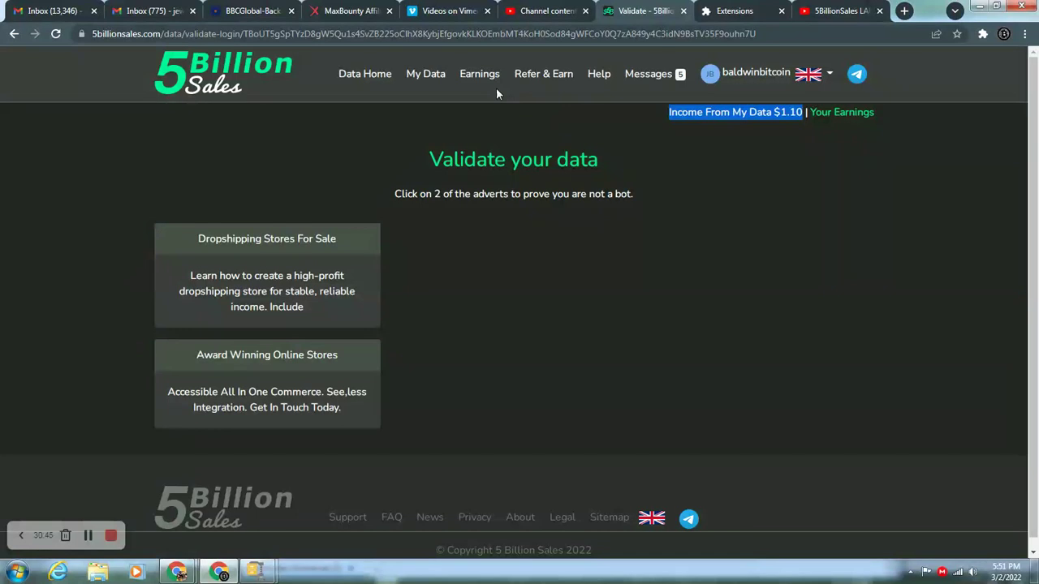
Open Earnings From My Data and start the login validation from its weekly validation notice
mouse_move(463, 77)
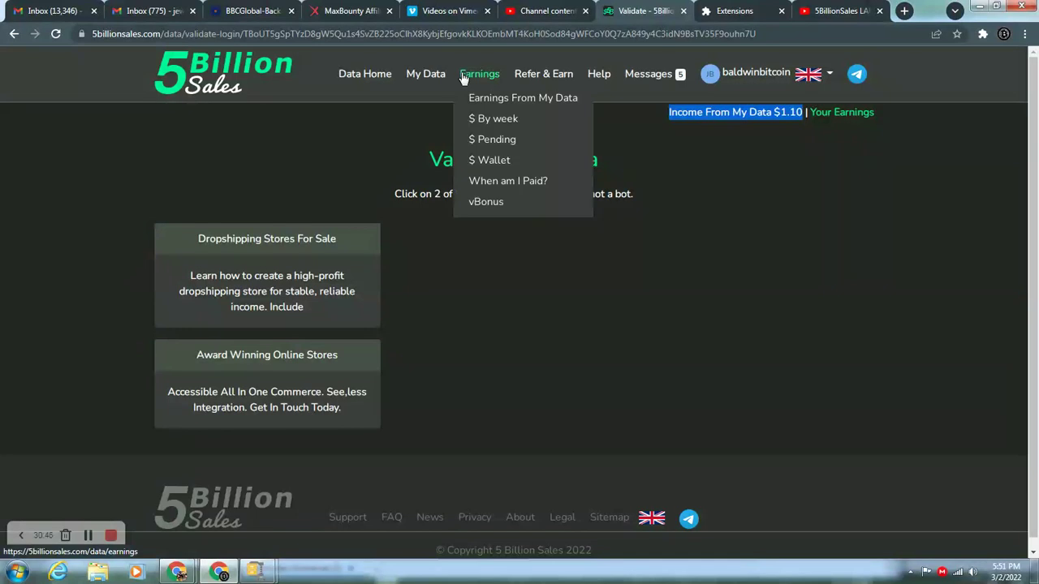
click(499, 105)
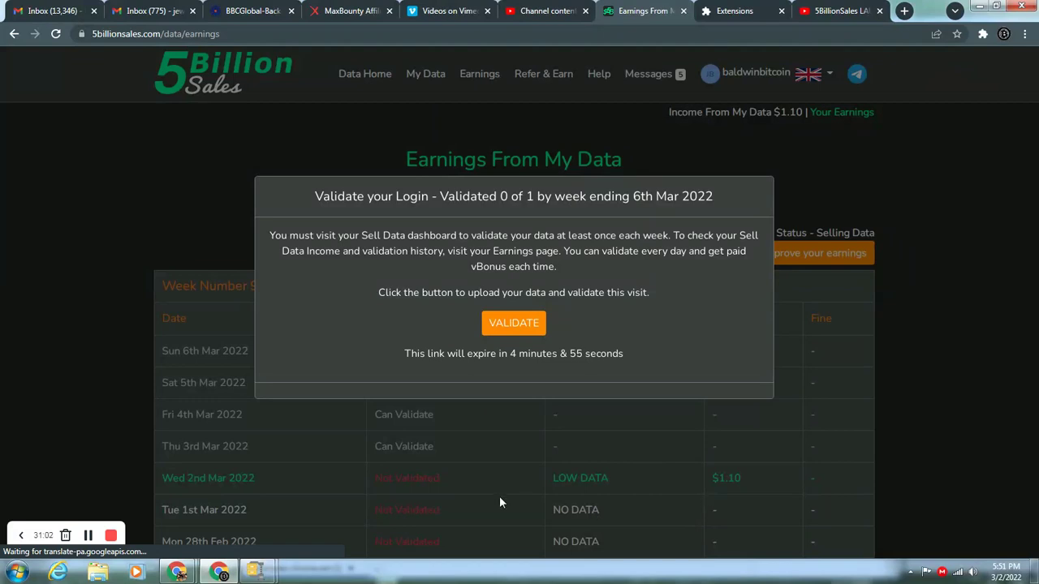
click(531, 326)
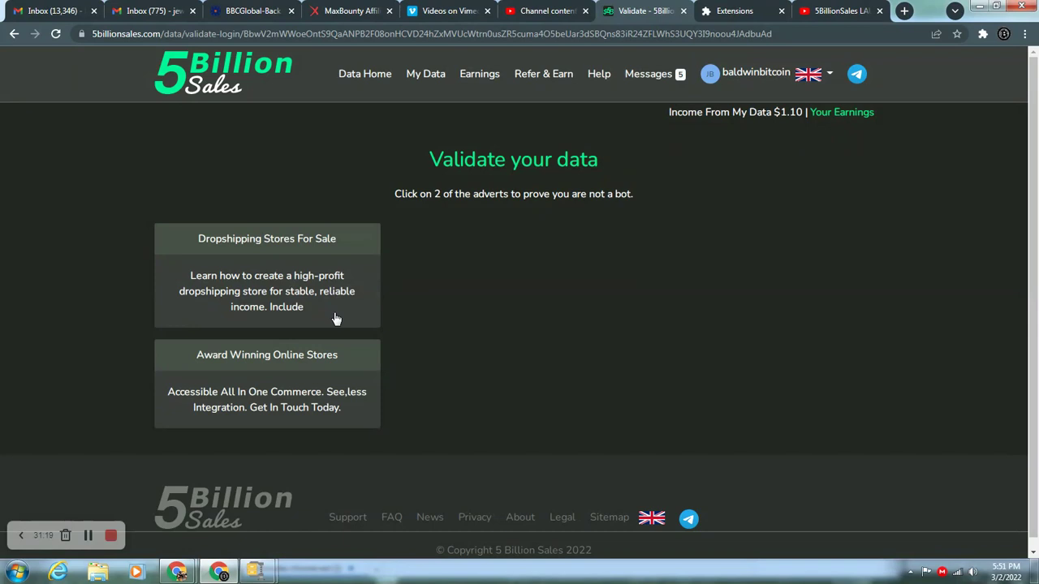
Try out the Dropshipping Stores For Sale advert for validation and close the AliDropship tabs it opens
click(326, 238)
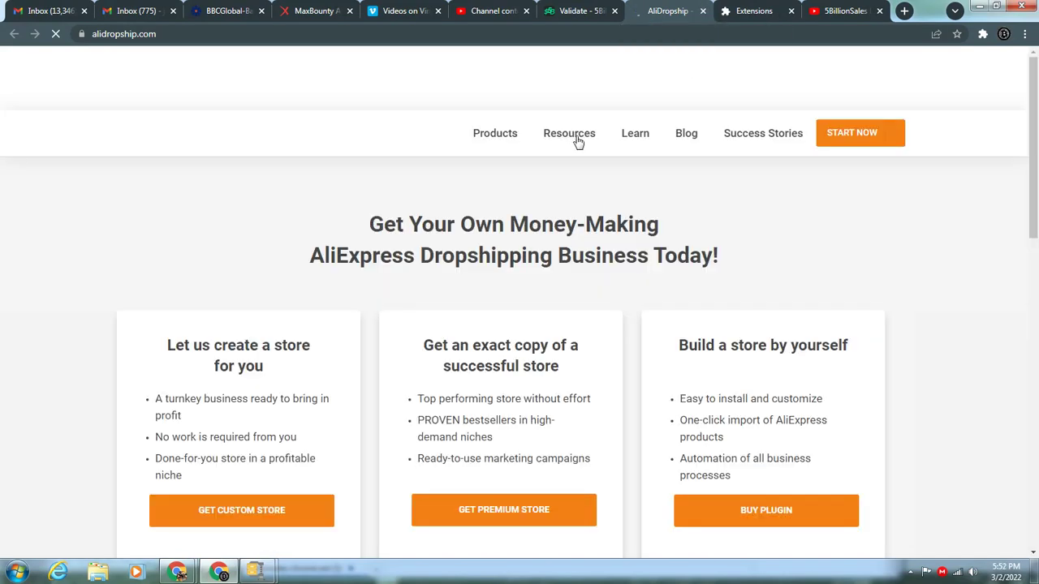
mouse_move(594, 161)
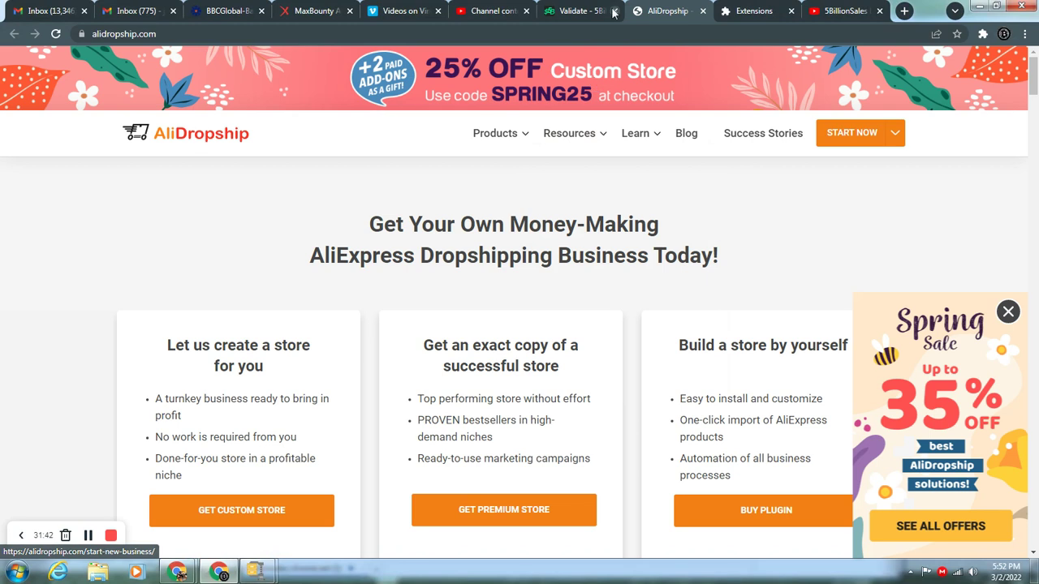
click(582, 11)
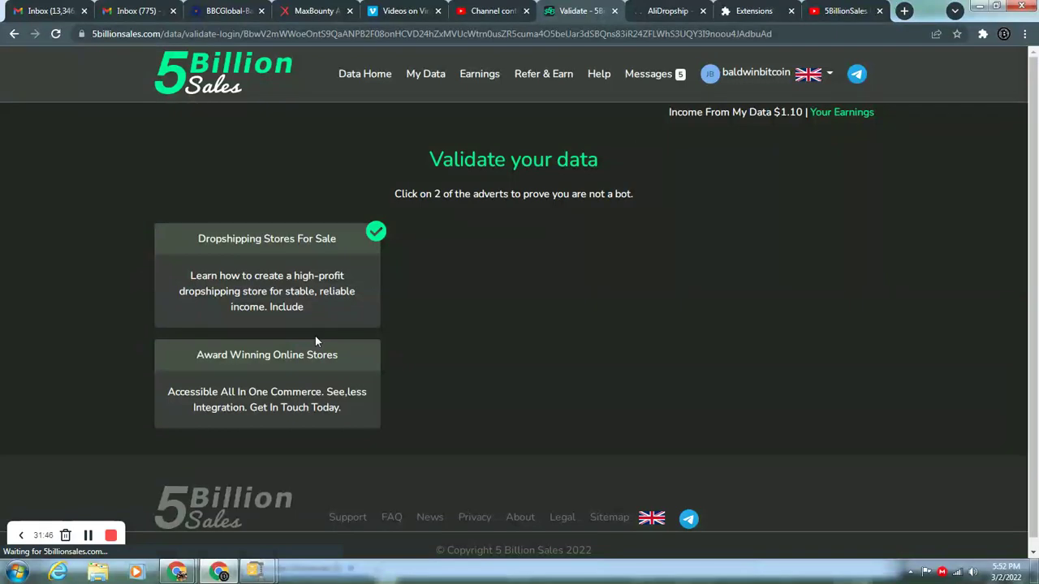
click(315, 342)
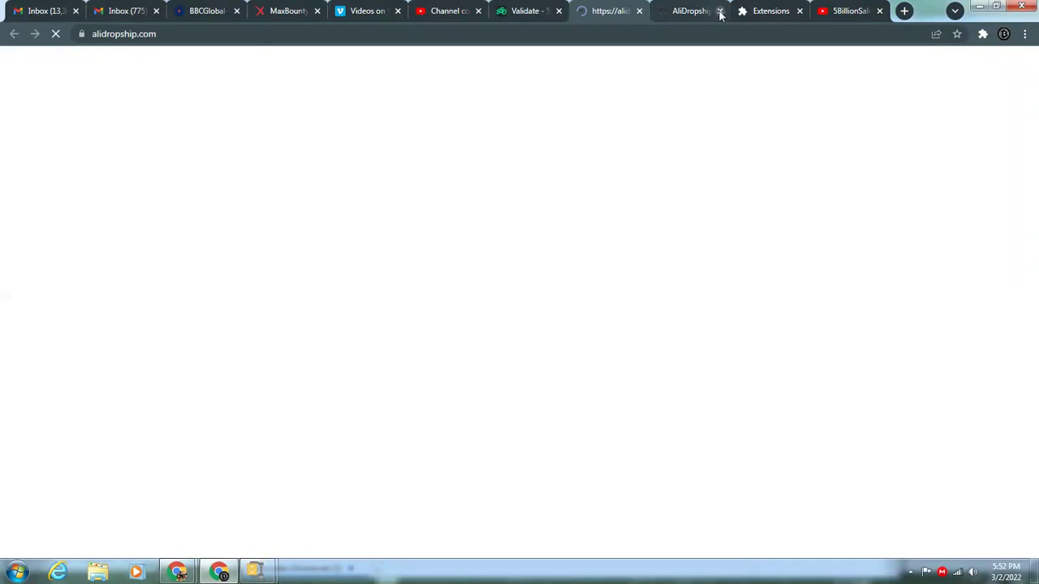
right_click(687, 10)
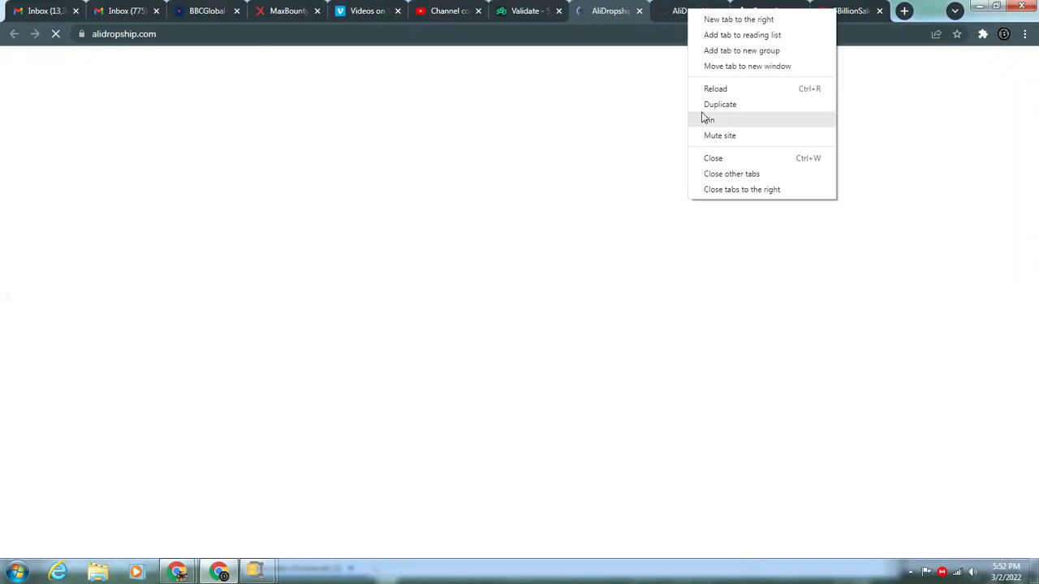
click(711, 157)
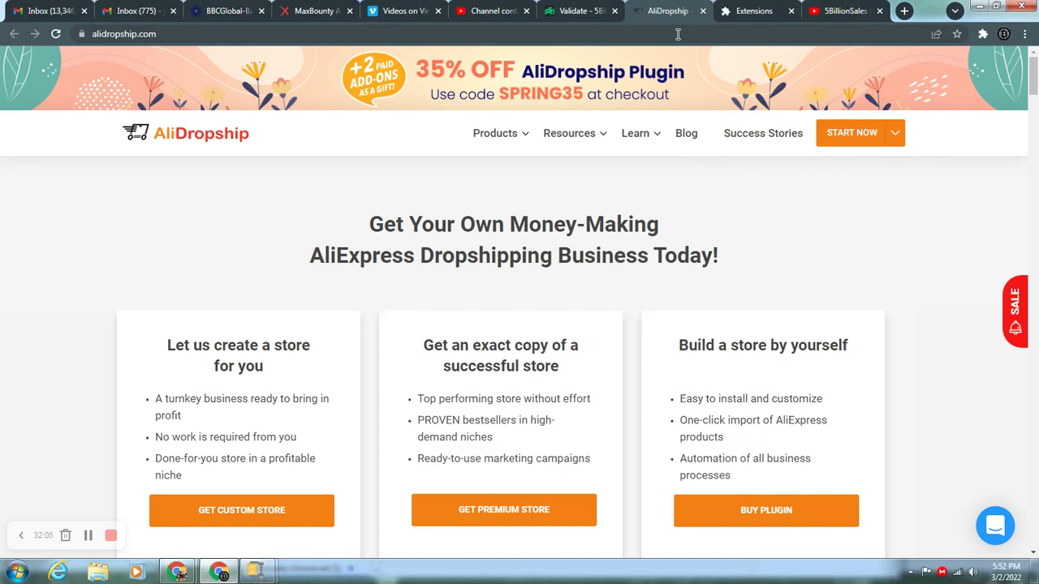
click(703, 11)
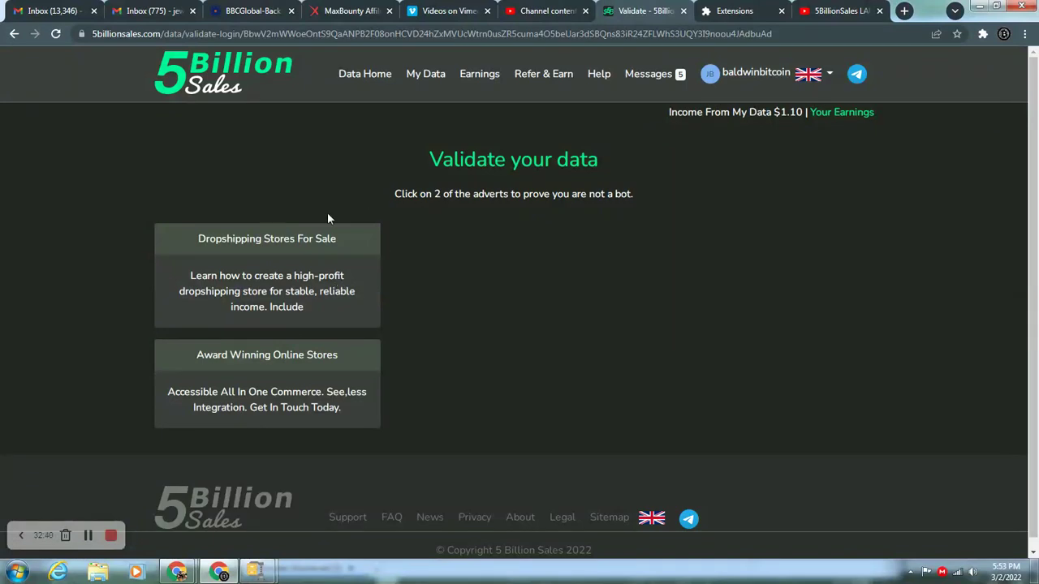
Visit the Dropshipping Stores For Sale advert, browse through the AliDropship home page, and return to the data validation page
click(315, 238)
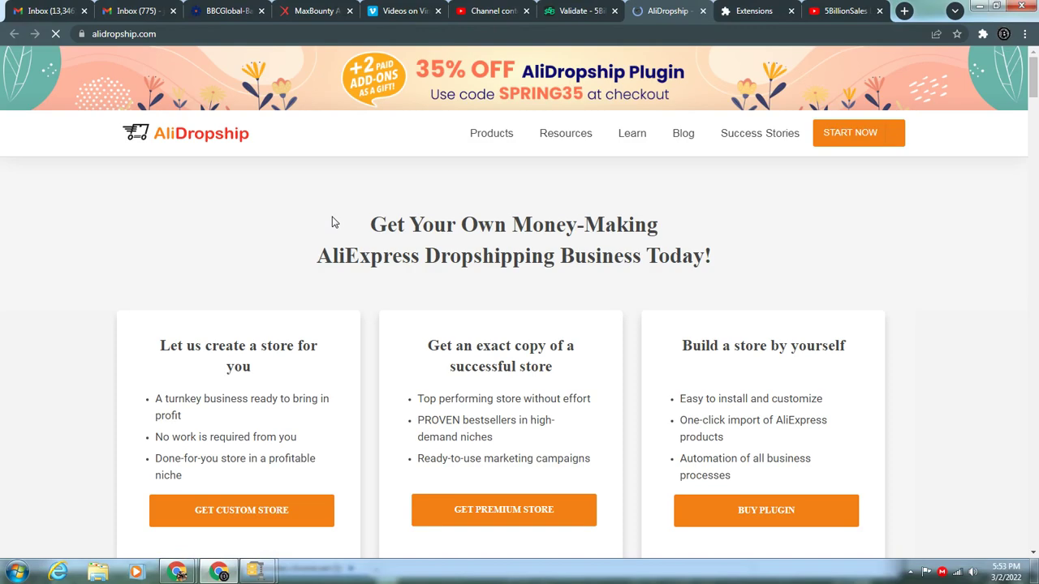
scroll(519, 327, down, 5)
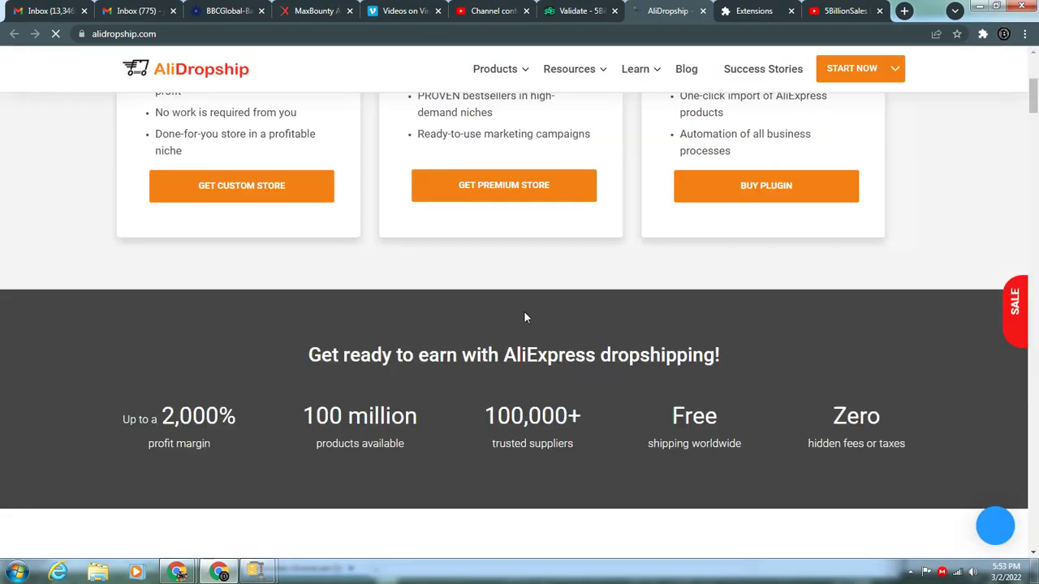
scroll(526, 316, down, 3)
scroll(528, 315, down, 5)
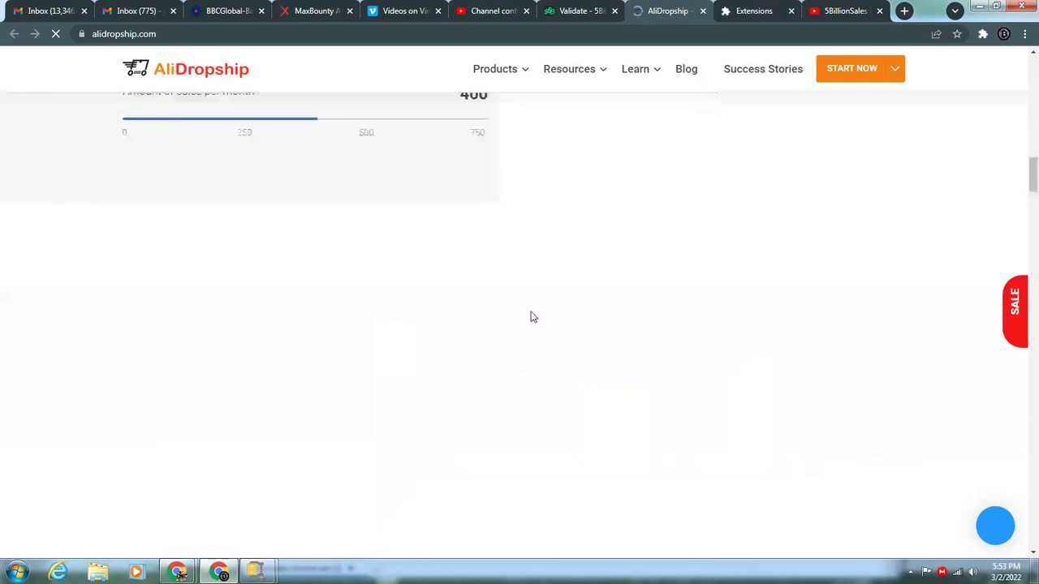
scroll(533, 318, down, 10)
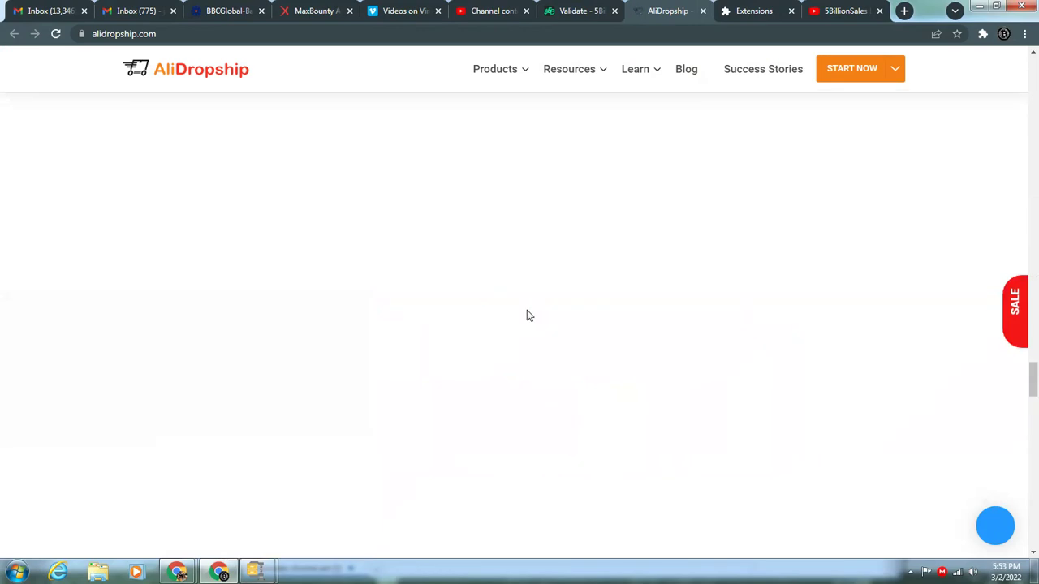
scroll(533, 317, down, 10)
scroll(531, 316, up, 12)
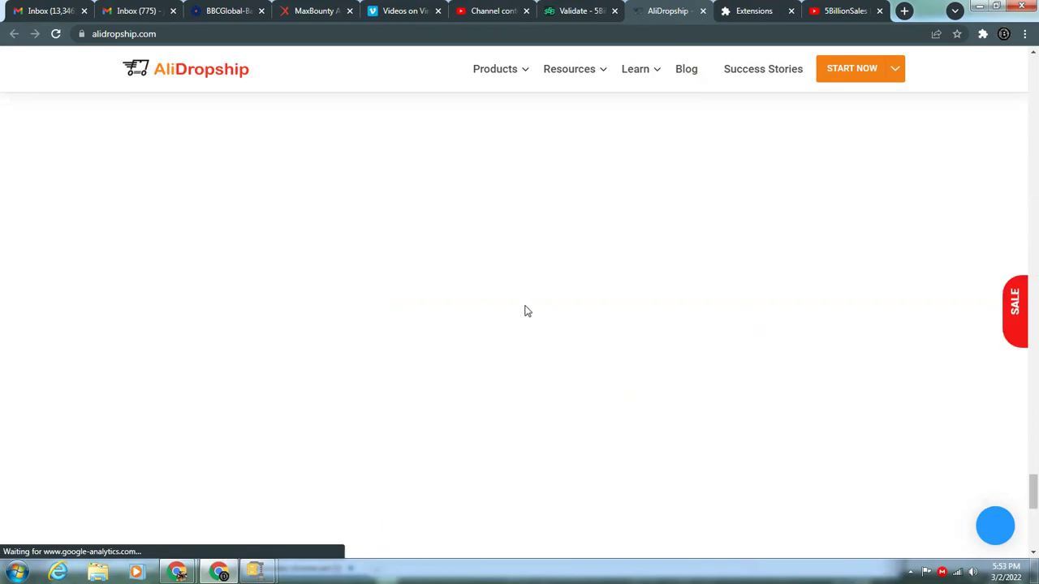
scroll(528, 304, up, 8)
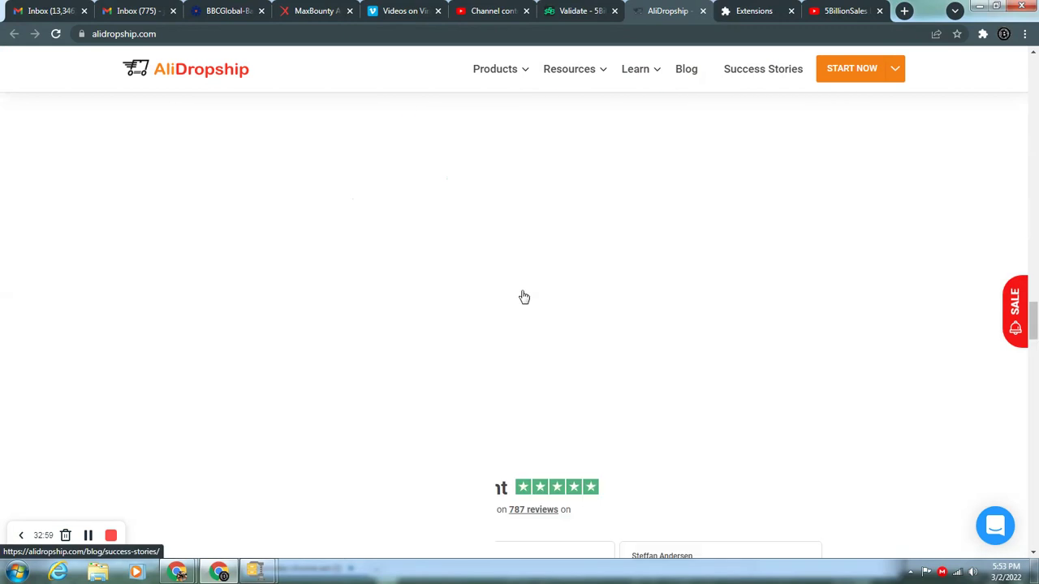
scroll(525, 297, up, 3)
scroll(524, 297, up, 3)
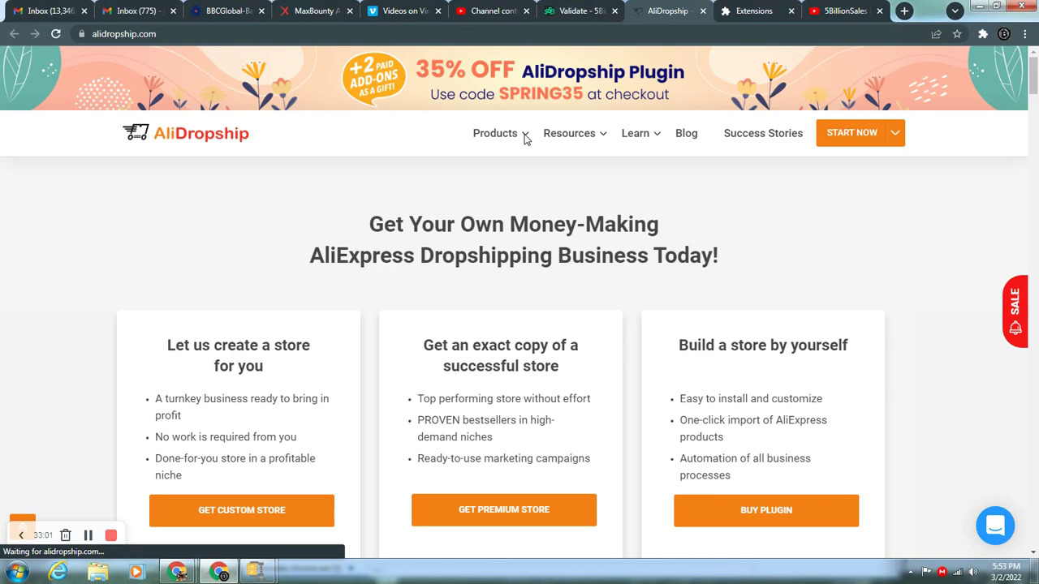
click(573, 11)
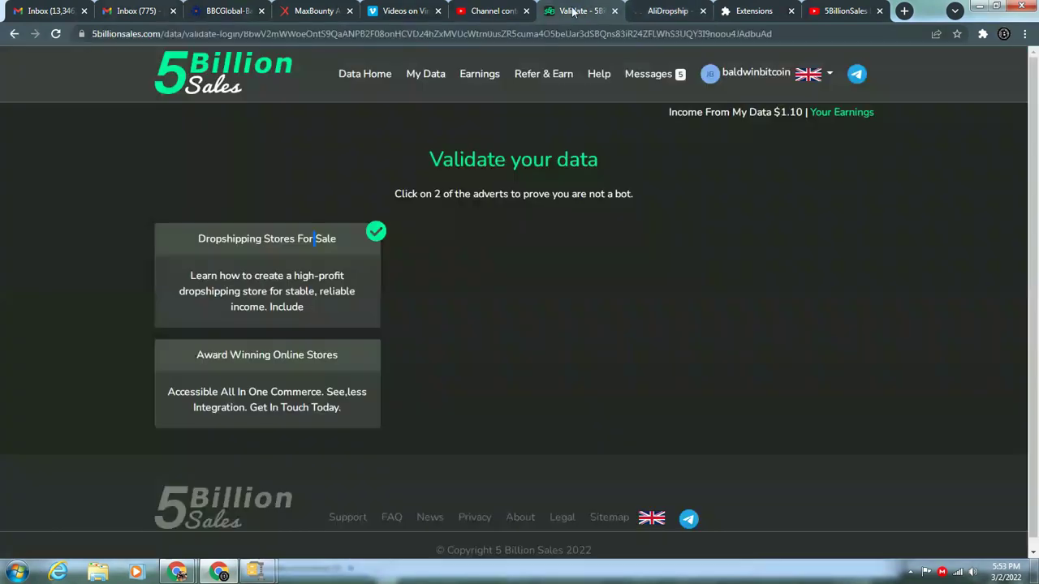
Visit the Award Winning Online Stores advert and browse through the Supercharged Commerce home page
click(308, 355)
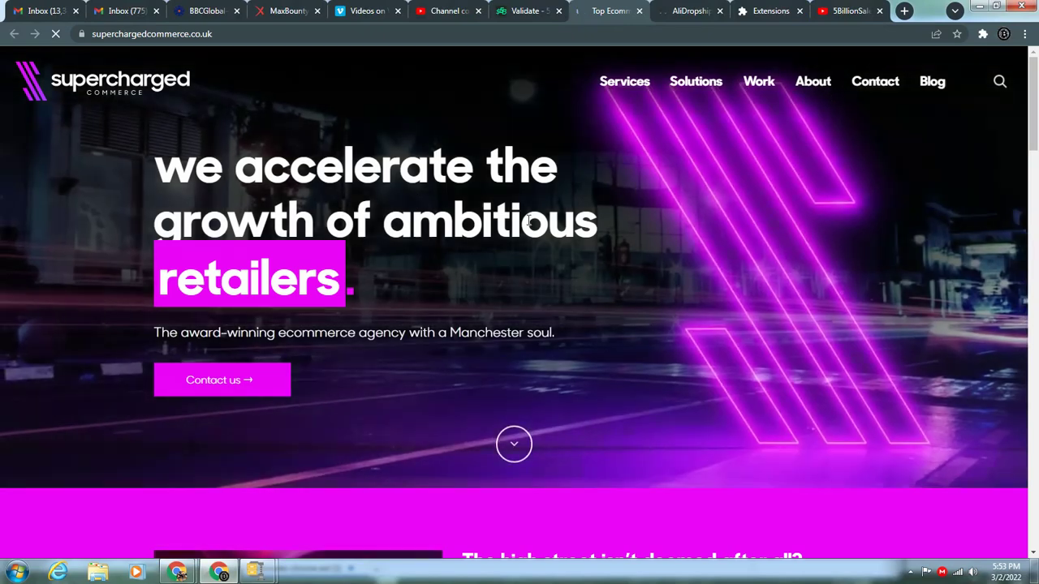
scroll(552, 256, down, 1)
scroll(553, 256, down, 4)
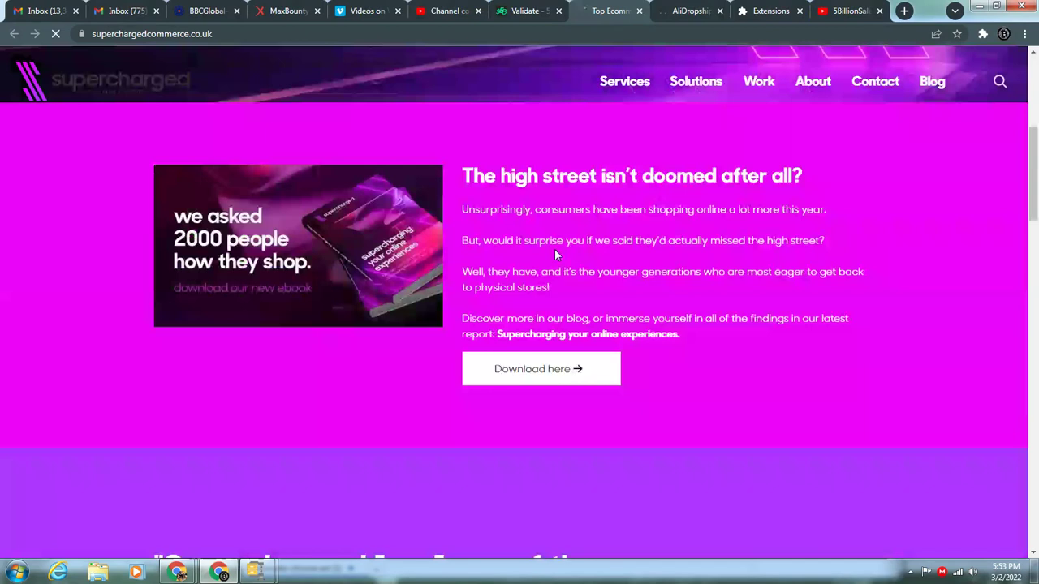
scroll(644, 122, up, 5)
scroll(646, 123, down, 10)
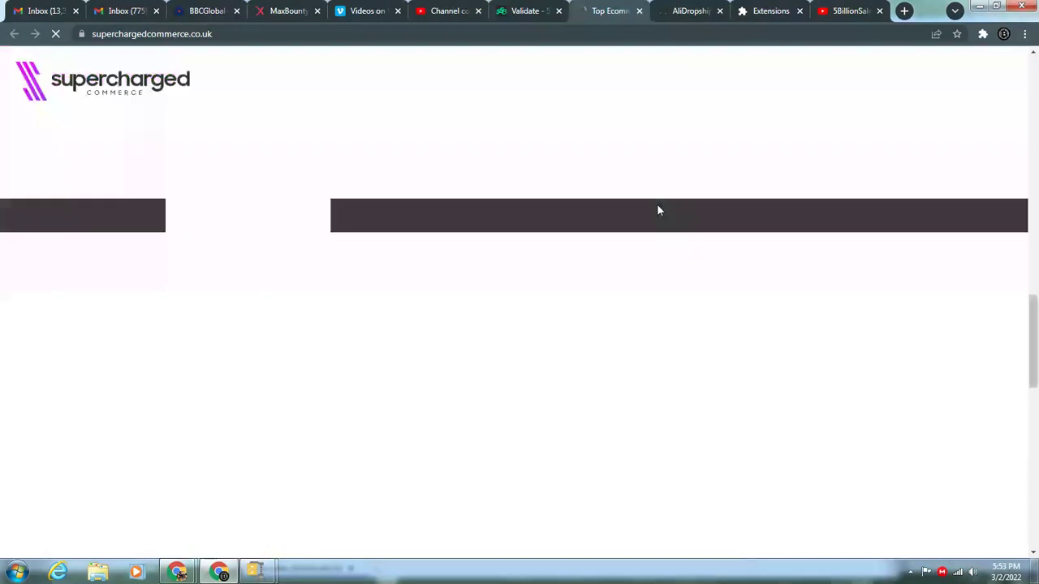
scroll(657, 210, up, 10)
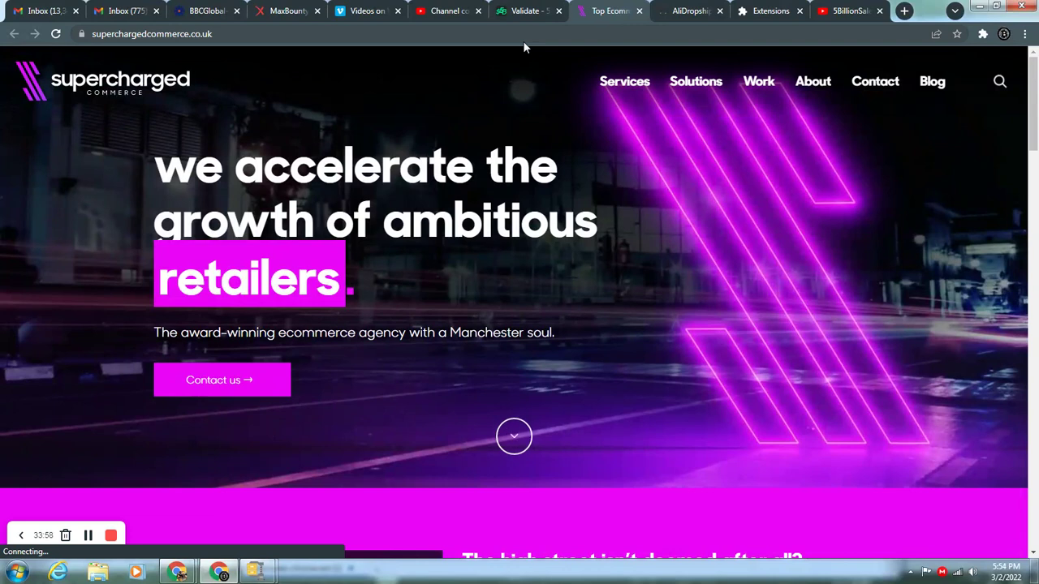
Return to the data validation page, highlight the confirmation text, and dismiss the dialog
click(520, 11)
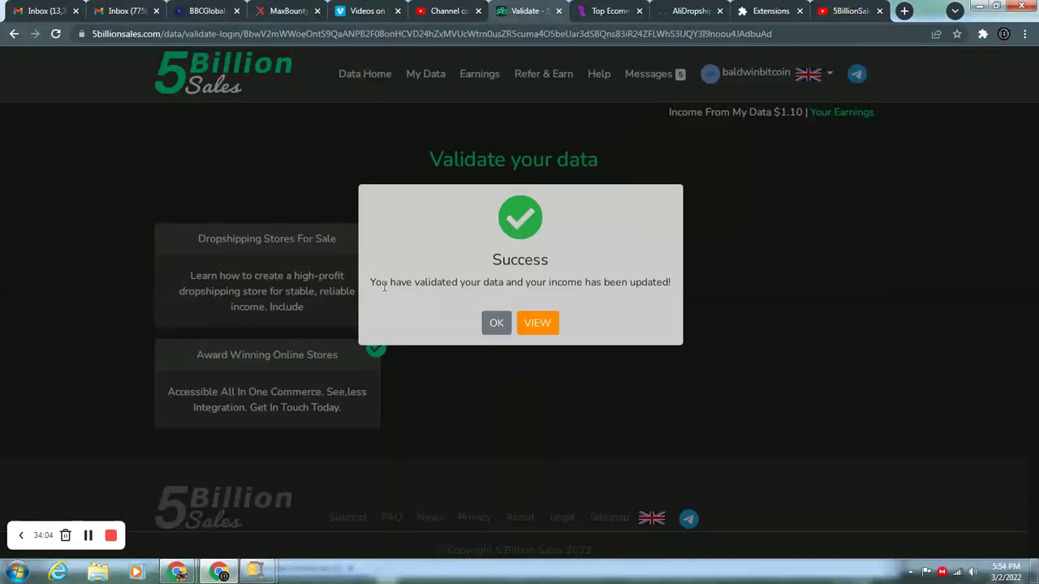
drag(372, 282, 674, 282)
click(733, 210)
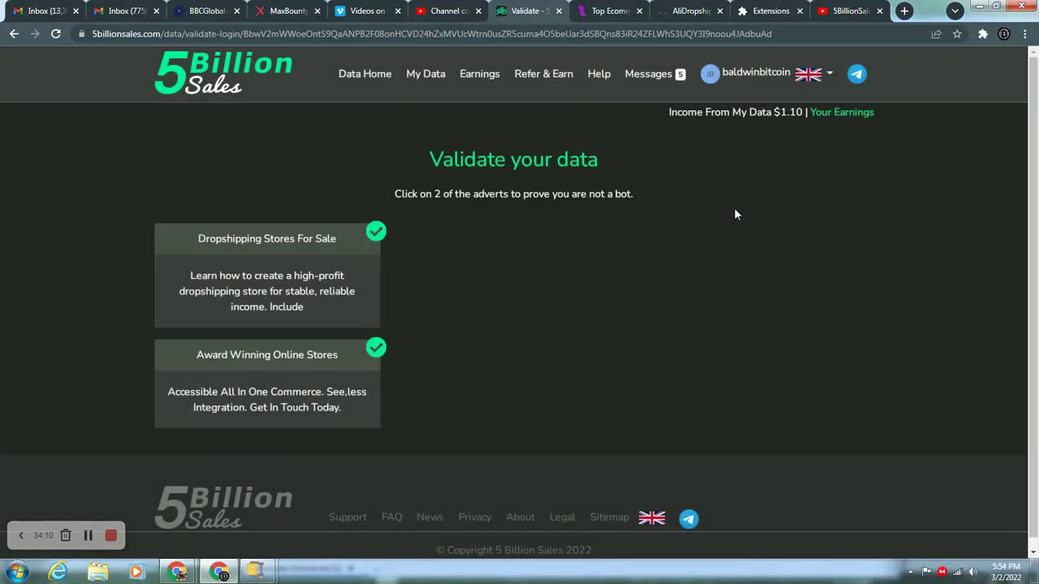
Review the Week Number 9 table in Earnings From My Data and open the Earnings by Week page for approving earnings
mouse_move(479, 73)
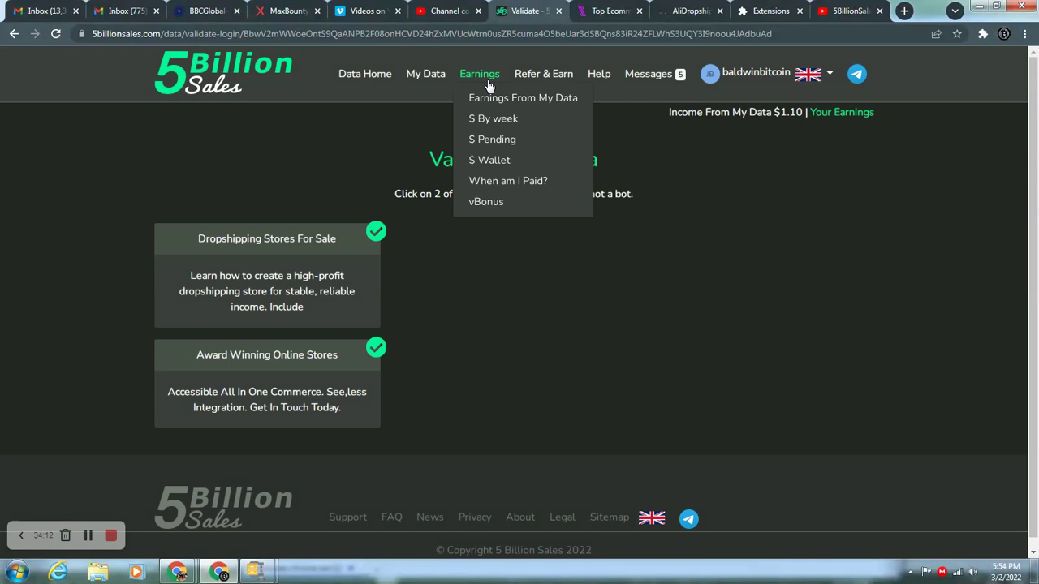
click(488, 98)
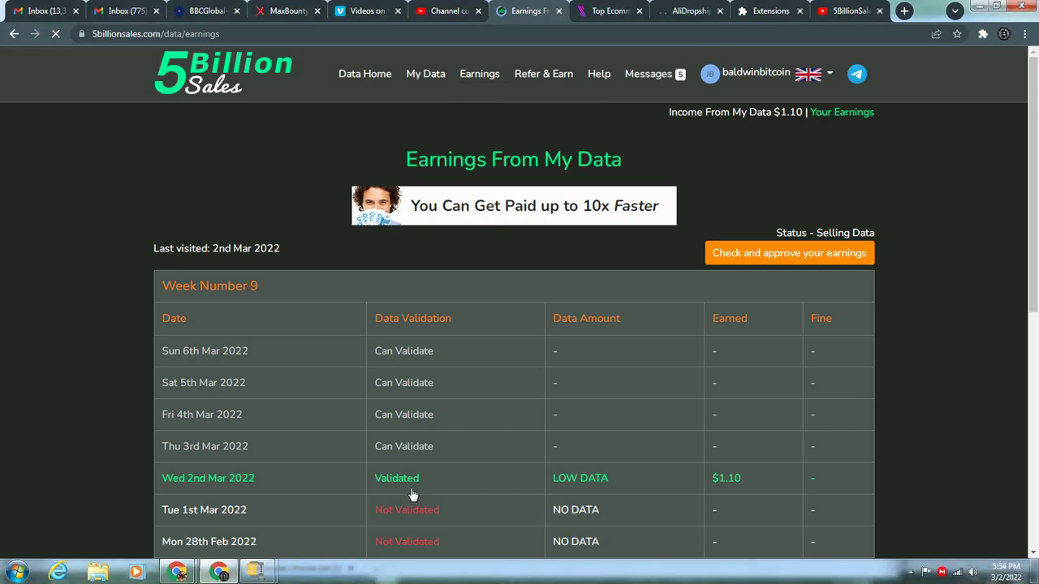
scroll(415, 493, down, 1)
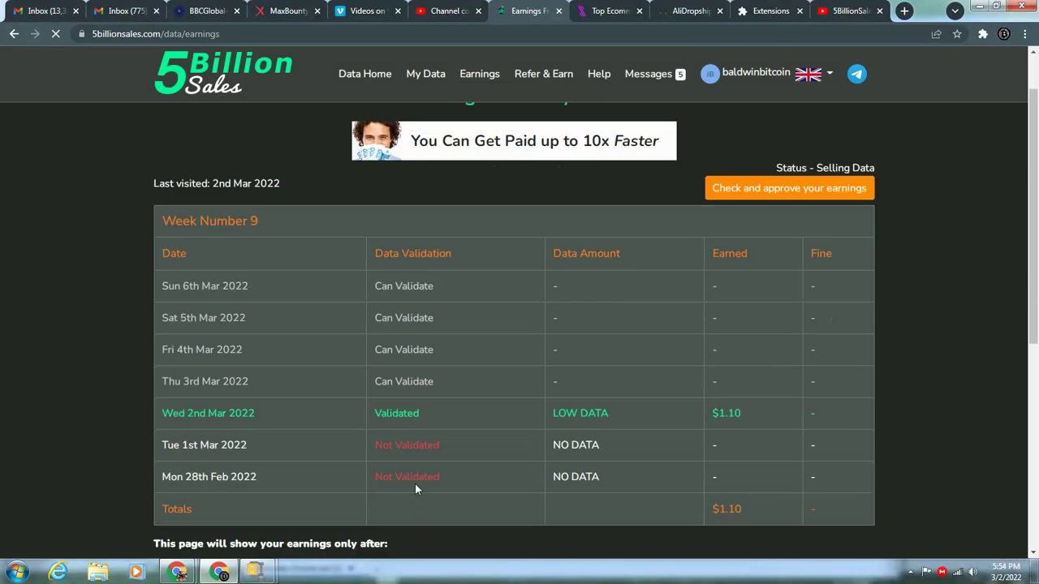
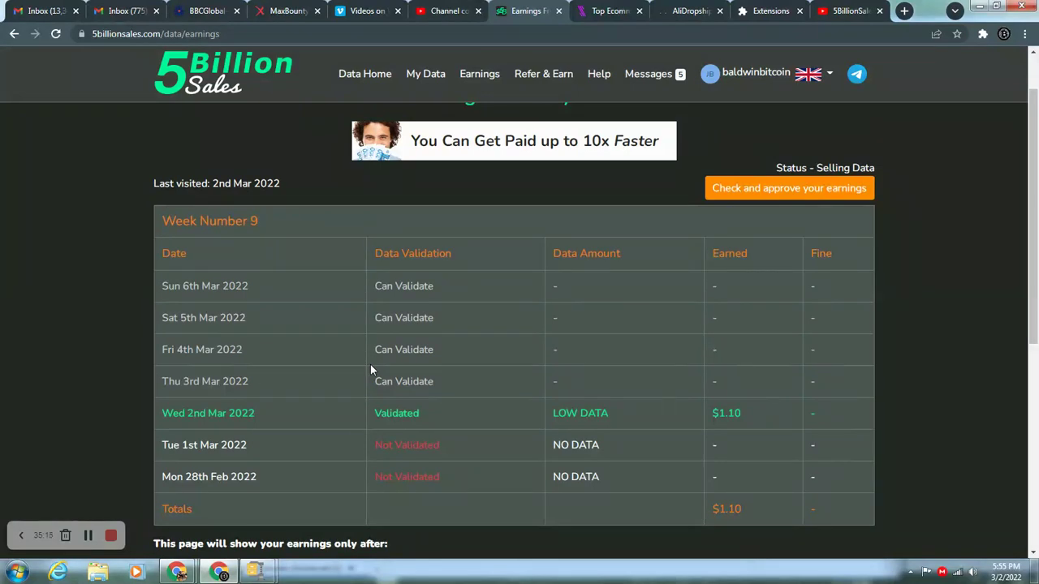
click(739, 190)
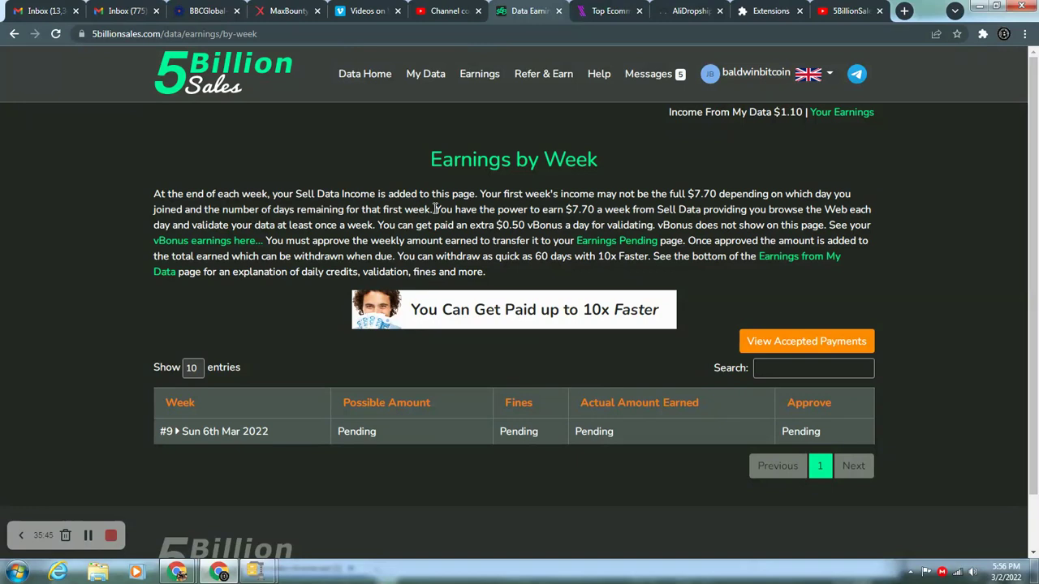
Highlight the weekly earning amount, vBonus, the 60 days withdrawal period and the Income From My Data amount on the Earnings by Week page
drag(563, 208, 595, 209)
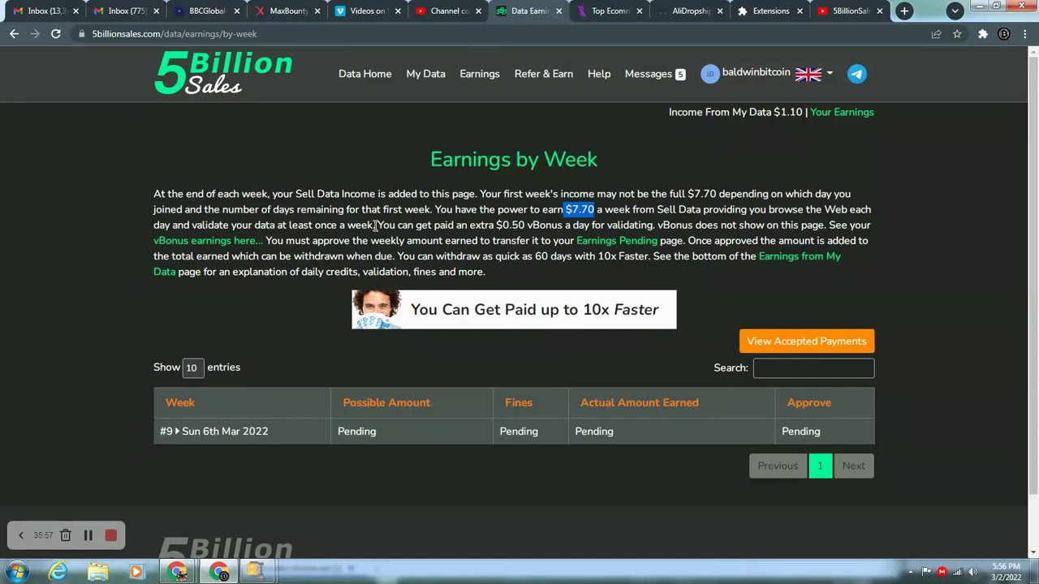
drag(471, 226, 696, 225)
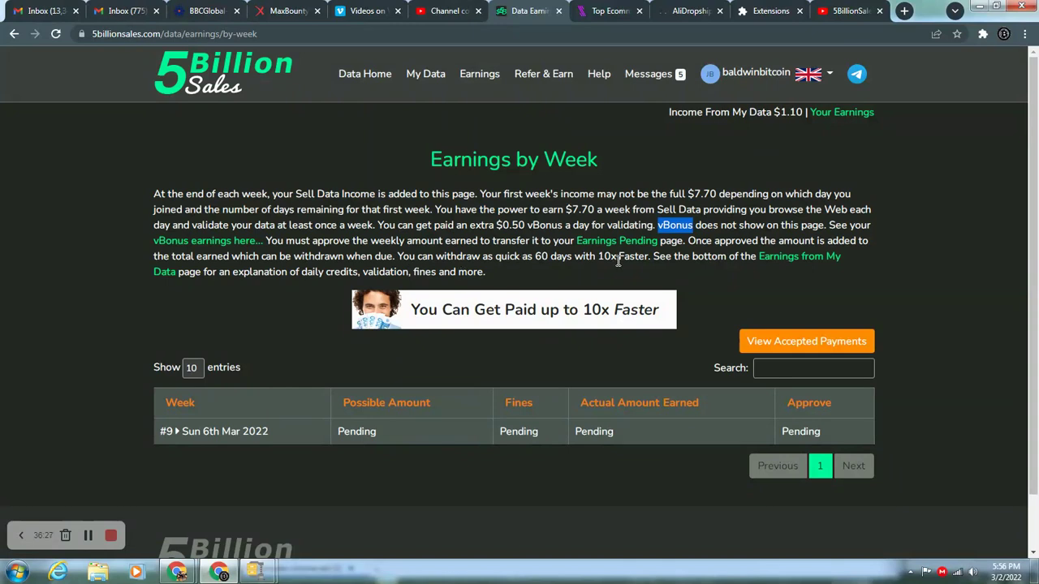
drag(533, 256, 573, 257)
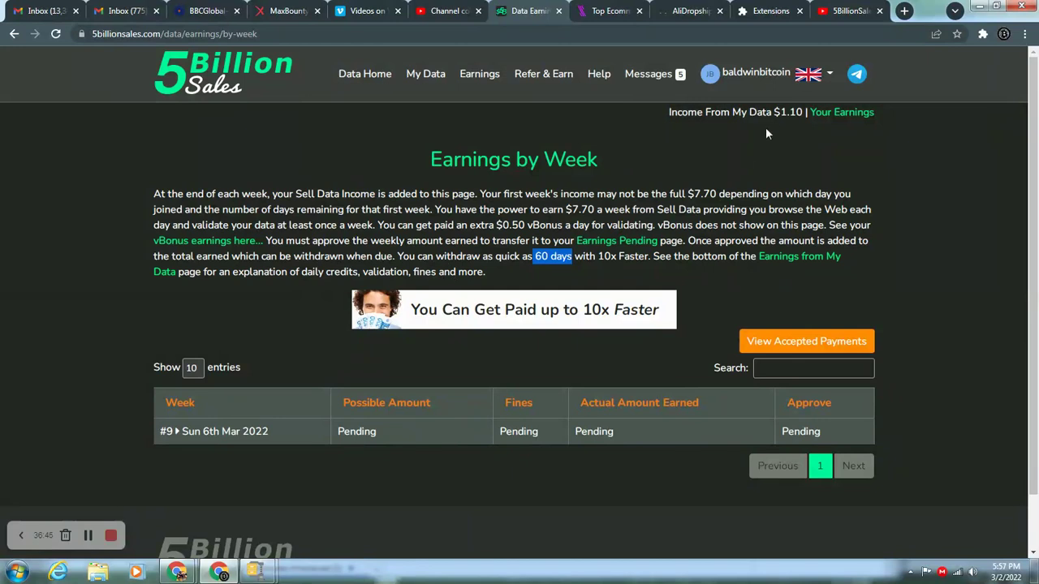
drag(774, 113, 803, 113)
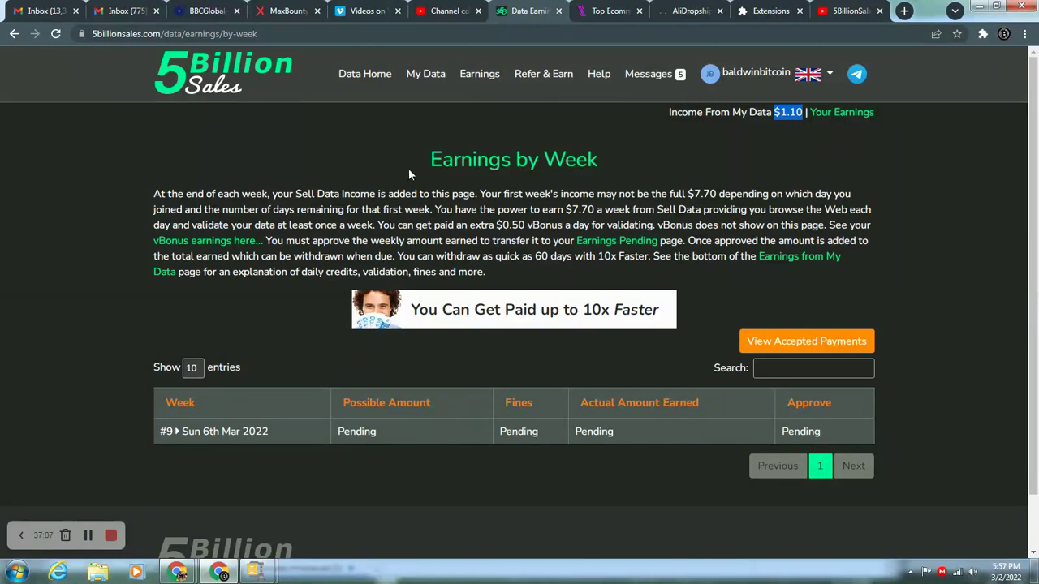
Open the Data Home page, look through it and highlight the Income From My Data amount
click(370, 74)
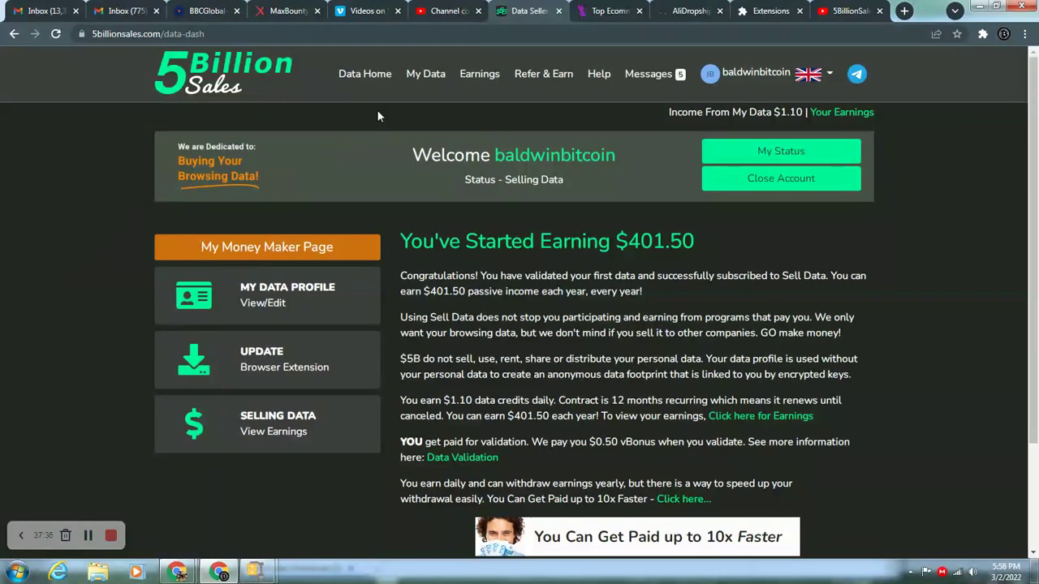
scroll(383, 110, down, 3)
scroll(388, 107, up, 2)
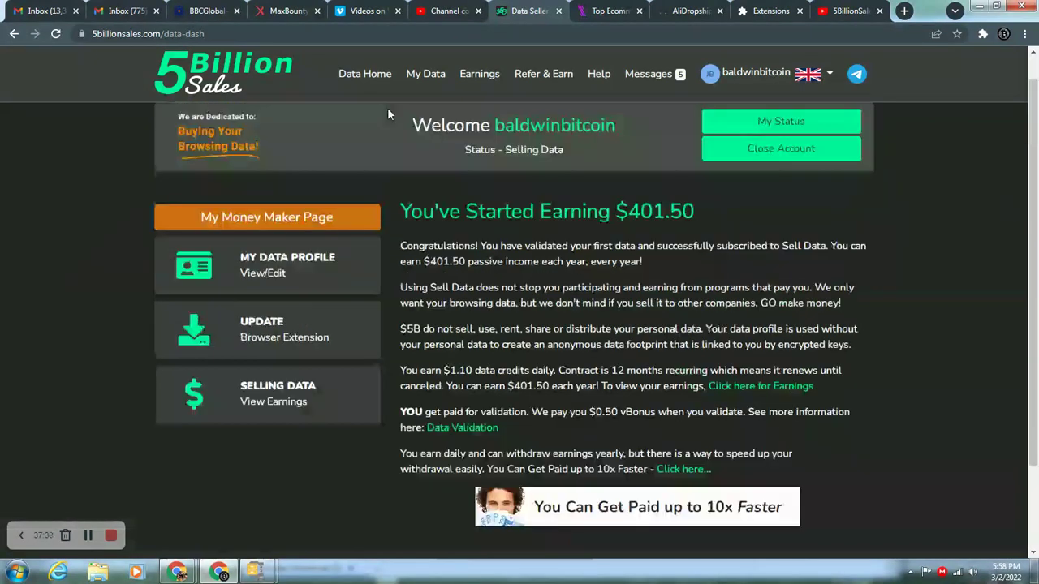
scroll(397, 112, up, 1)
drag(773, 112, 808, 112)
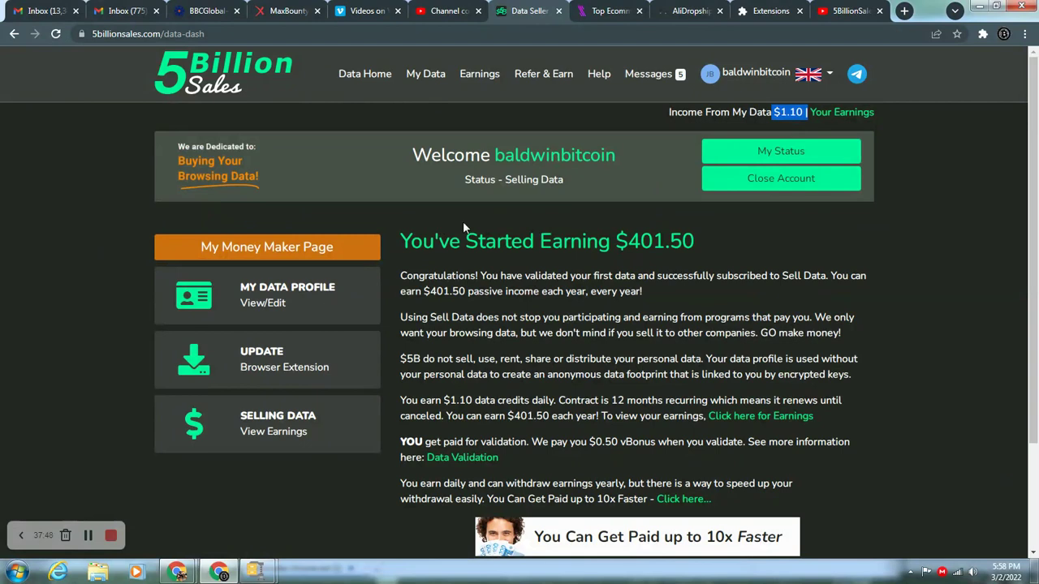
scroll(465, 227, down, 2)
scroll(504, 258, up, 2)
Open the site's main home page, review its list of opportunities, and close the advert banner
click(219, 73)
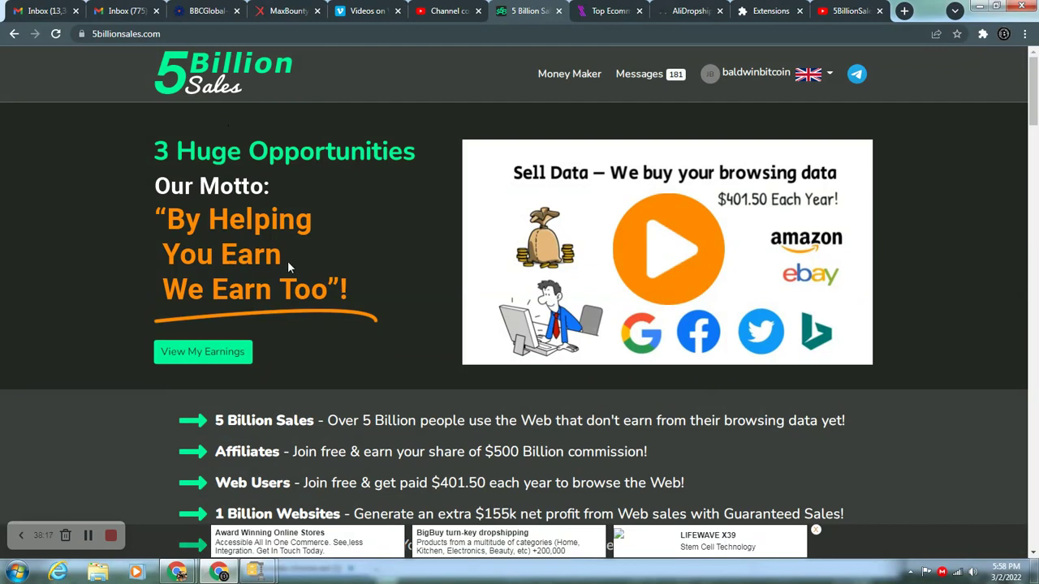
scroll(351, 375, down, 2)
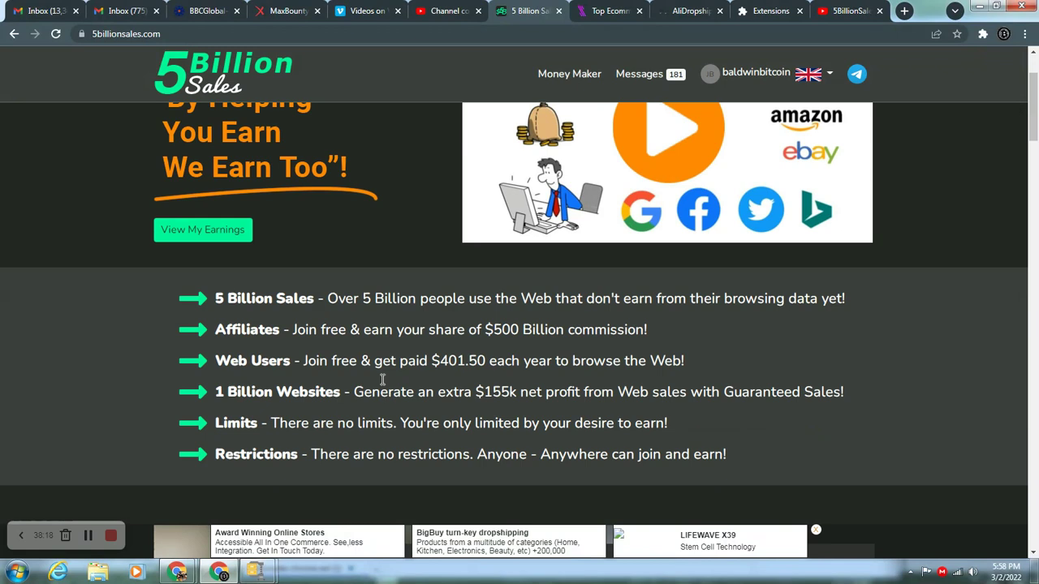
scroll(385, 370, up, 2)
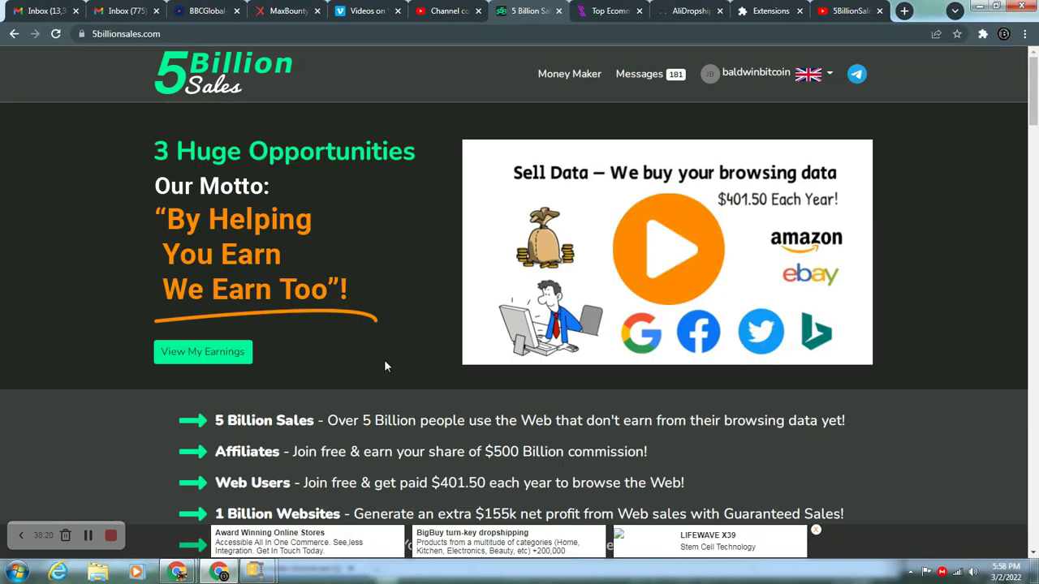
scroll(389, 358, down, 4)
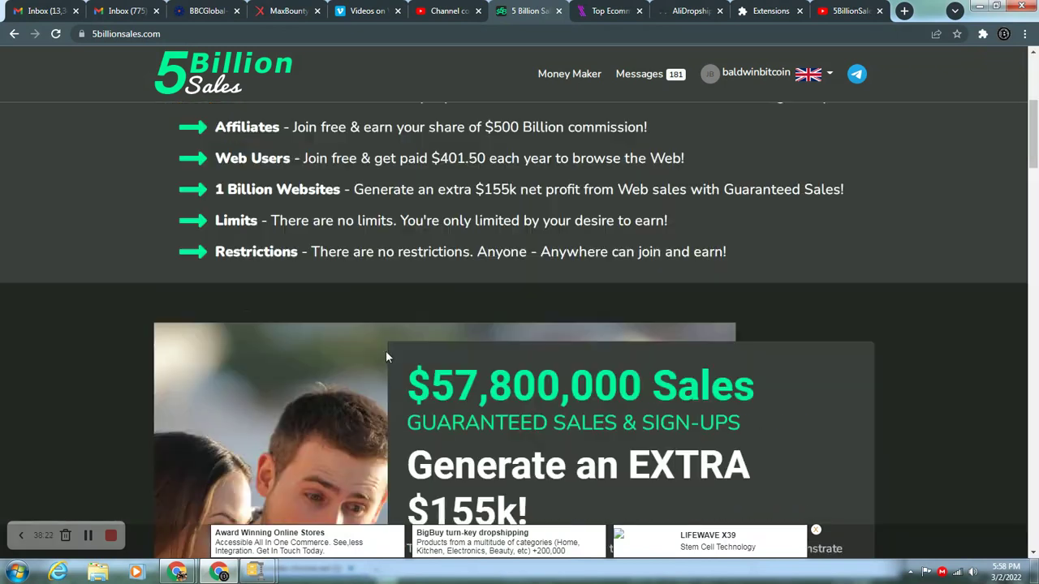
scroll(385, 357, up, 3)
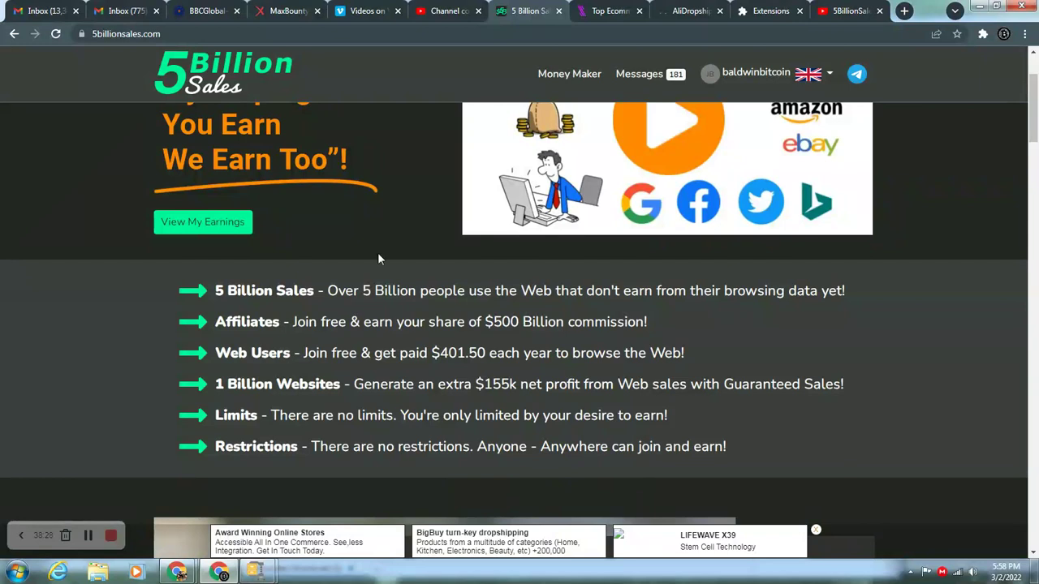
scroll(381, 215, up, 2)
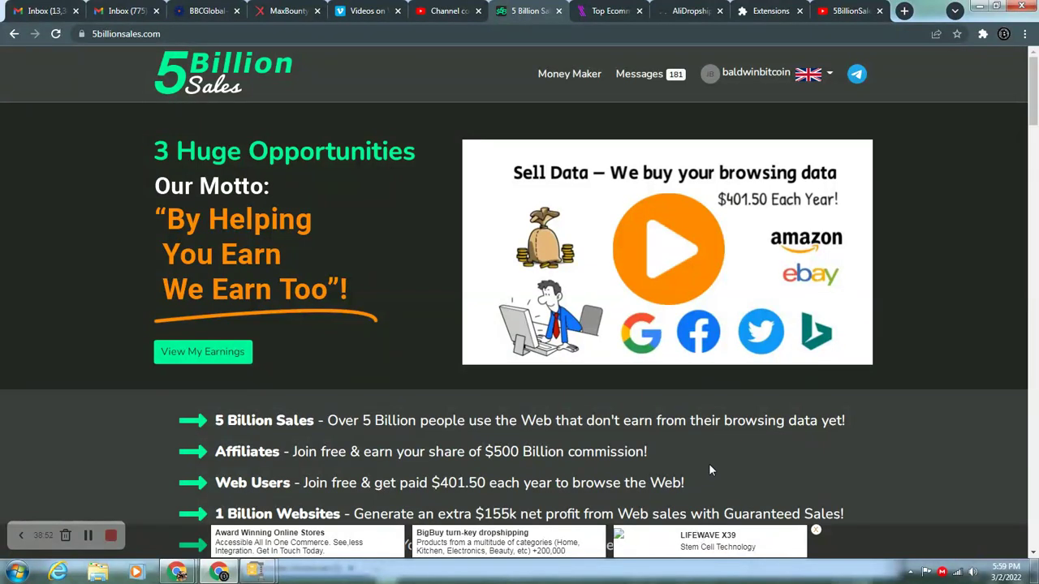
scroll(709, 464, down, 2)
scroll(641, 432, up, 2)
click(816, 532)
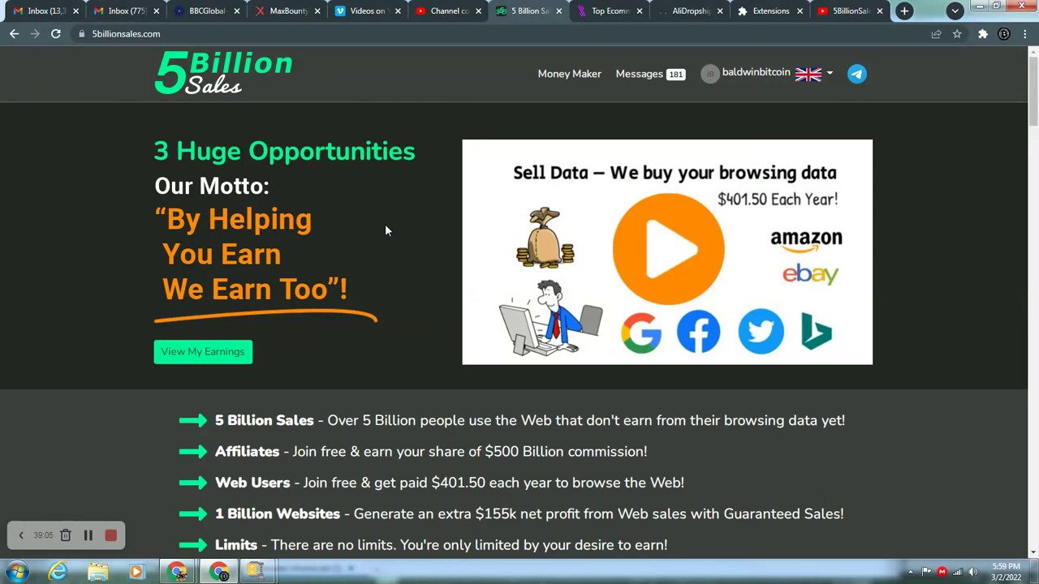
Open the Money Maker page and highlight the Commission Earned, Income From My Data and Income From vBonus amounts
click(576, 75)
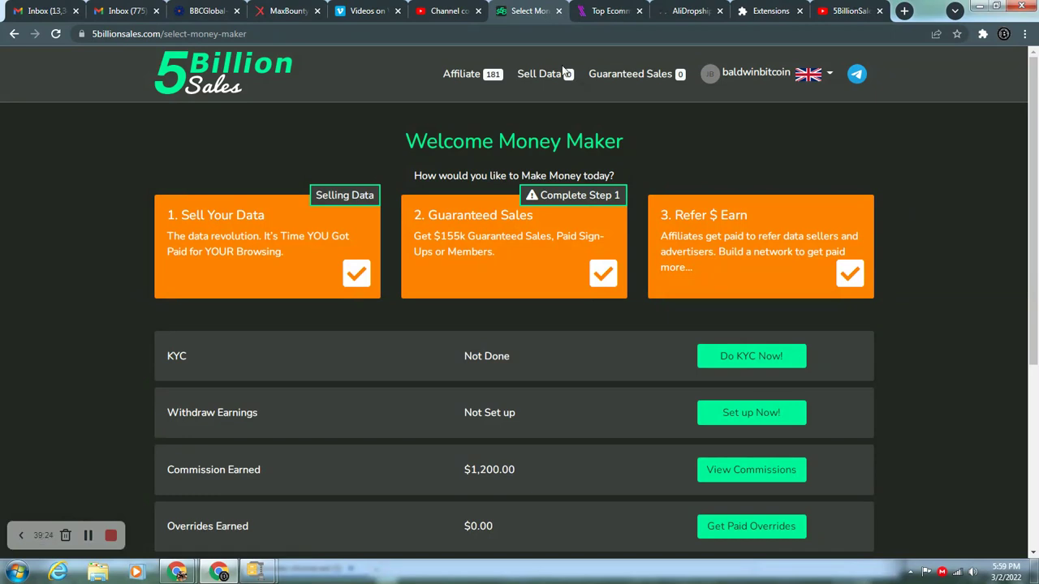
drag(479, 470, 512, 470)
scroll(439, 425, down, 2)
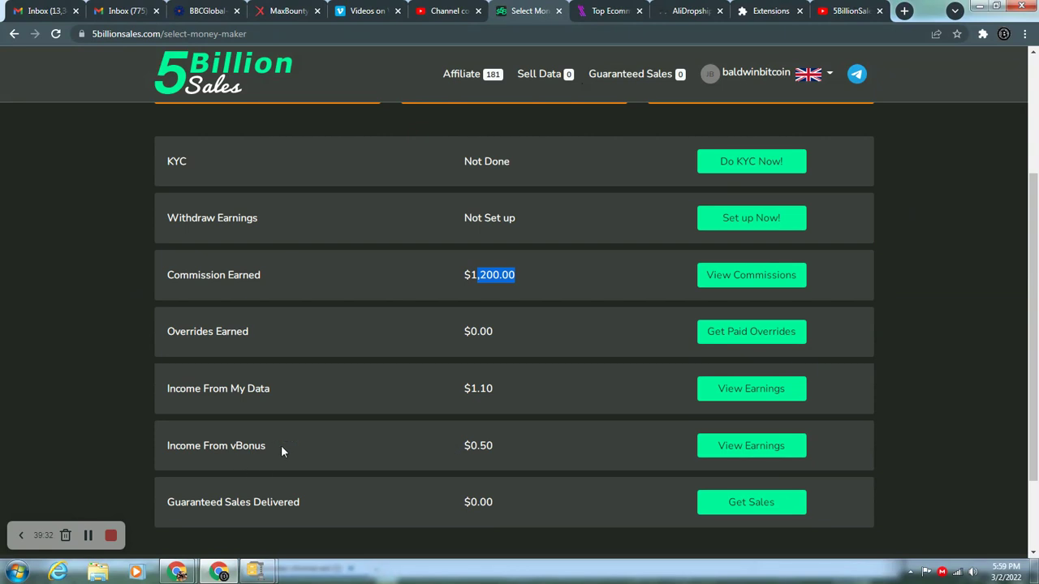
drag(482, 444, 495, 446)
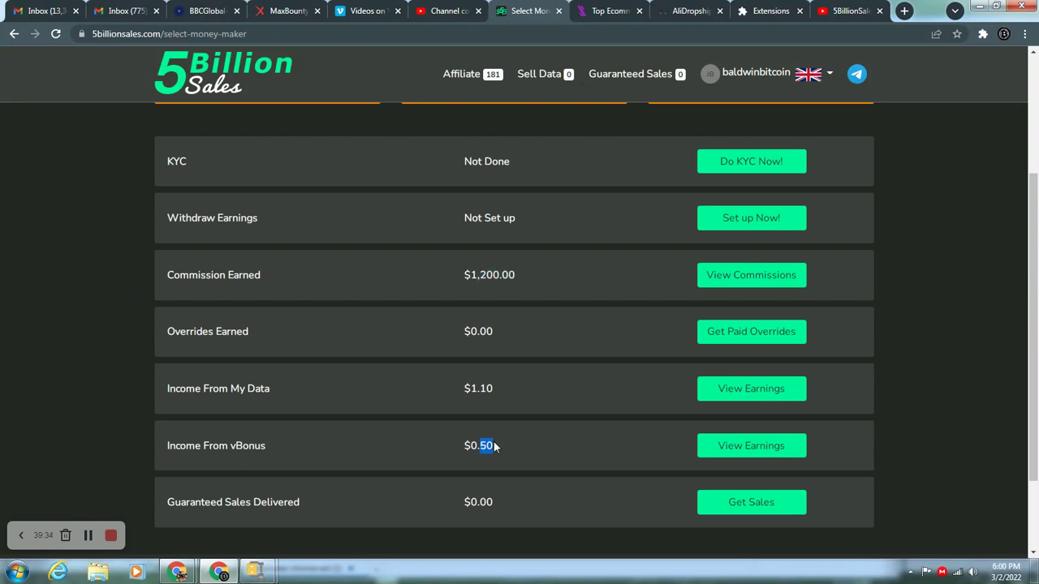
drag(471, 389, 501, 390)
drag(471, 446, 493, 446)
scroll(488, 456, up, 3)
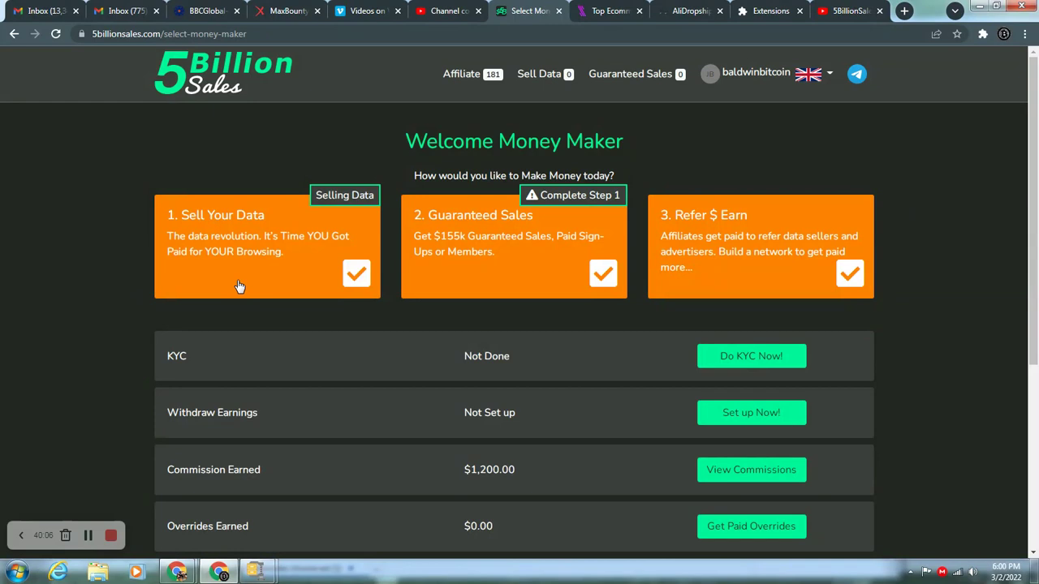
Open the affiliate Messages Inbox and look through the Faster Payments messages
click(460, 82)
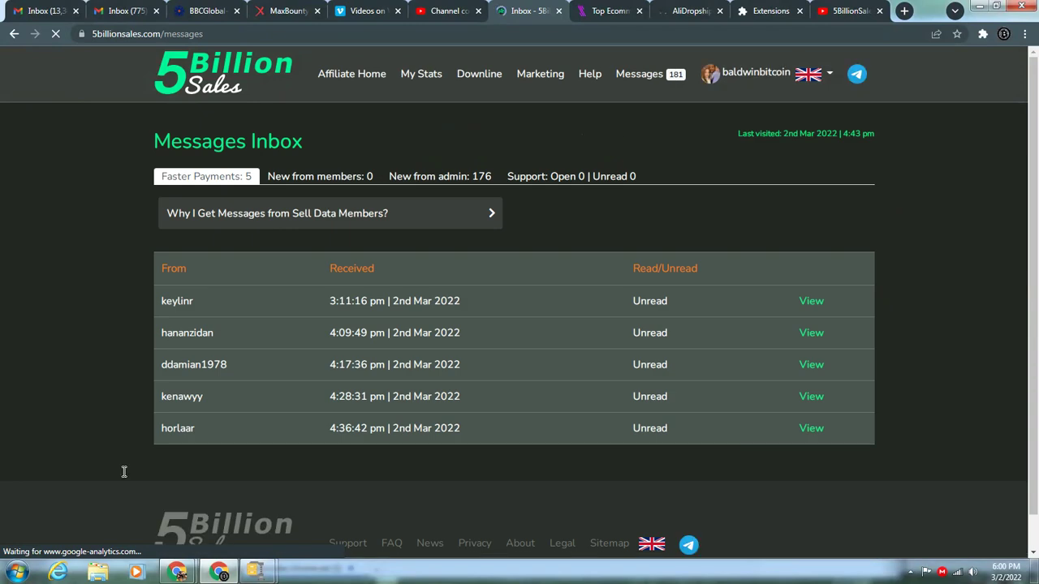
mouse_move(497, 96)
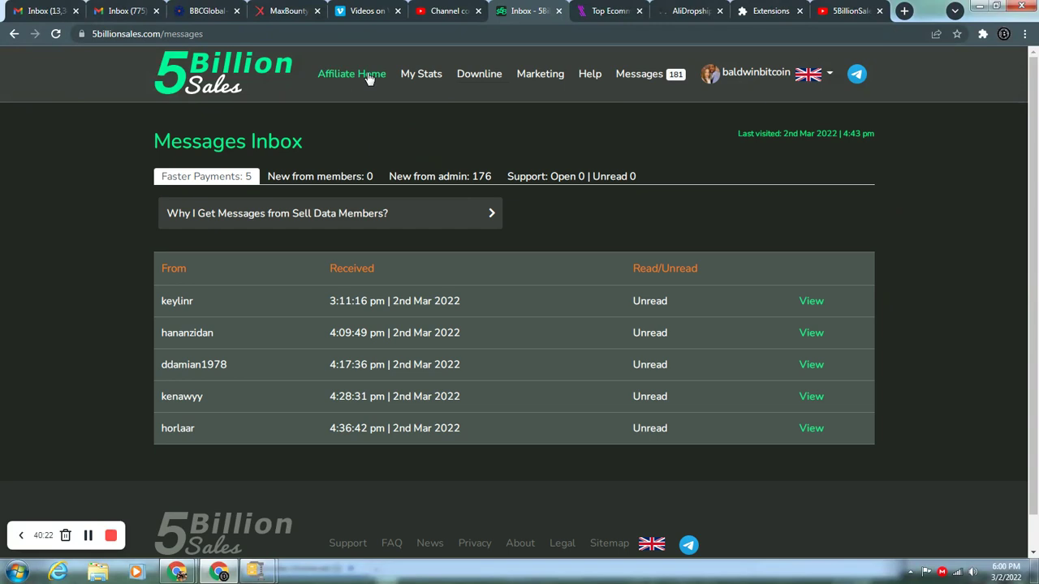
scroll(452, 317, down, 2)
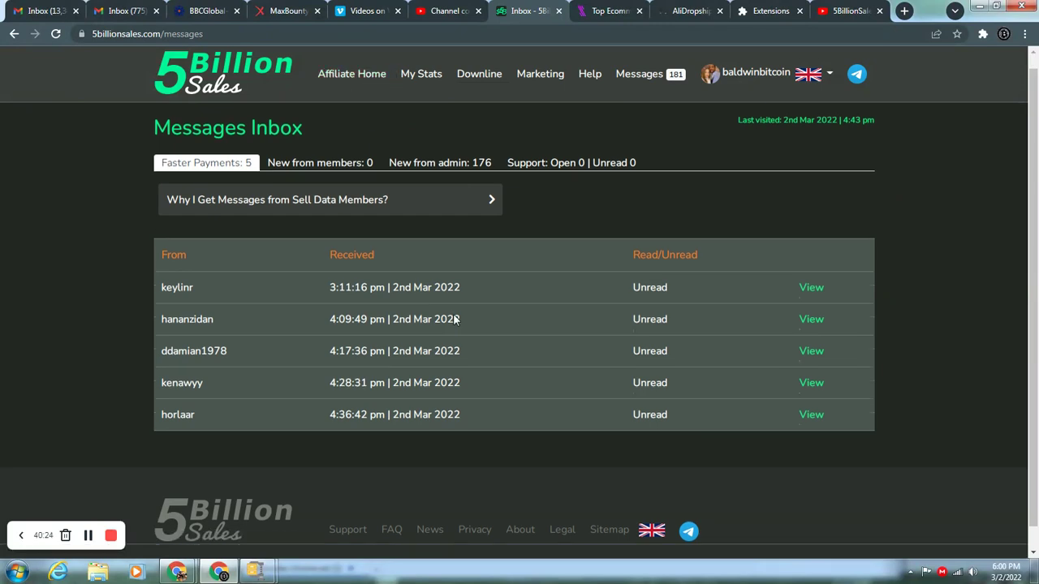